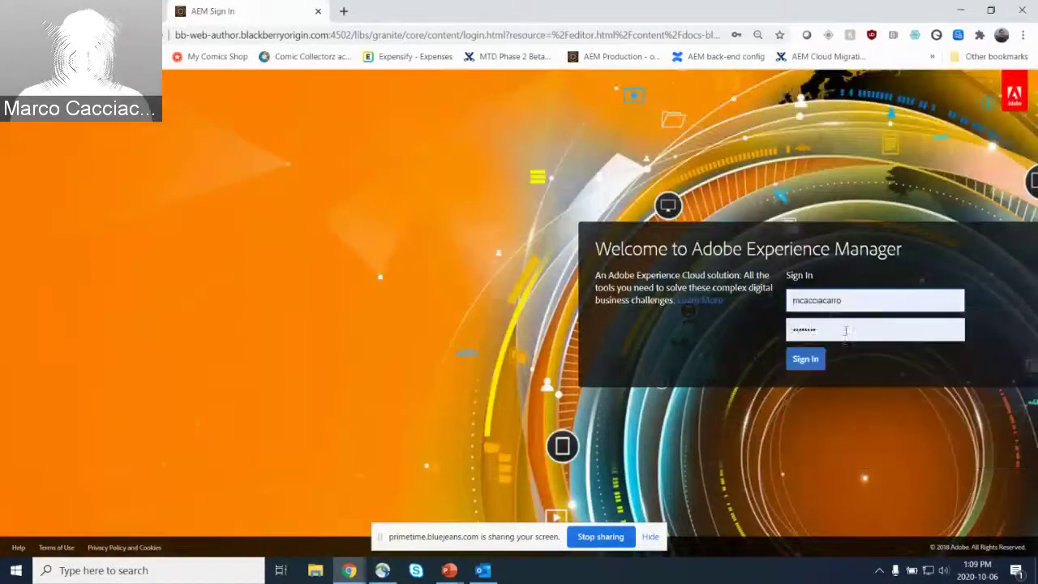
Sign in to Adobe Experience Manager and look over the components on the BlackBerry Protect Mobile for UES page
click(801, 360)
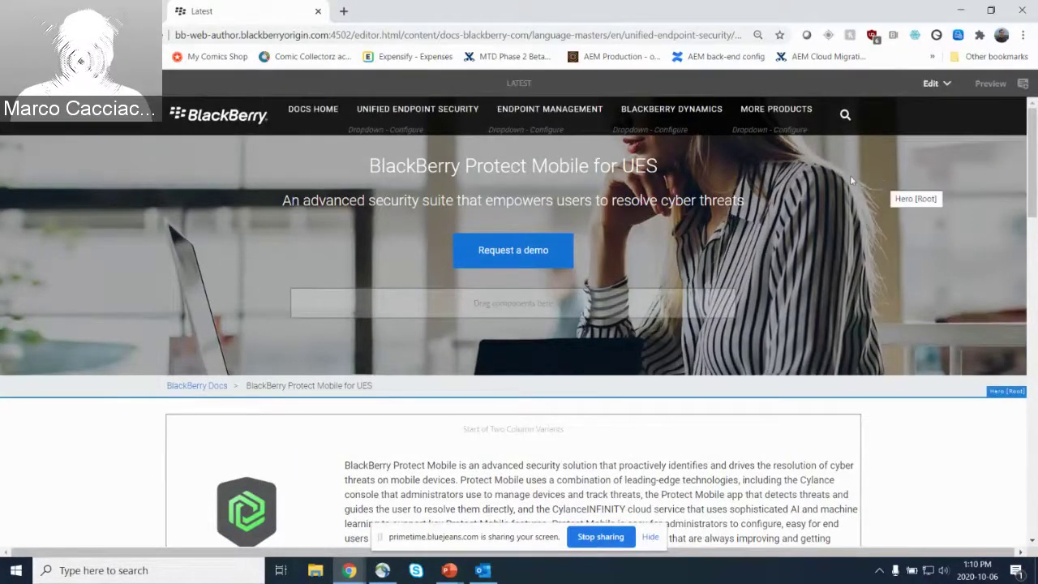
scroll(708, 201, down, 1)
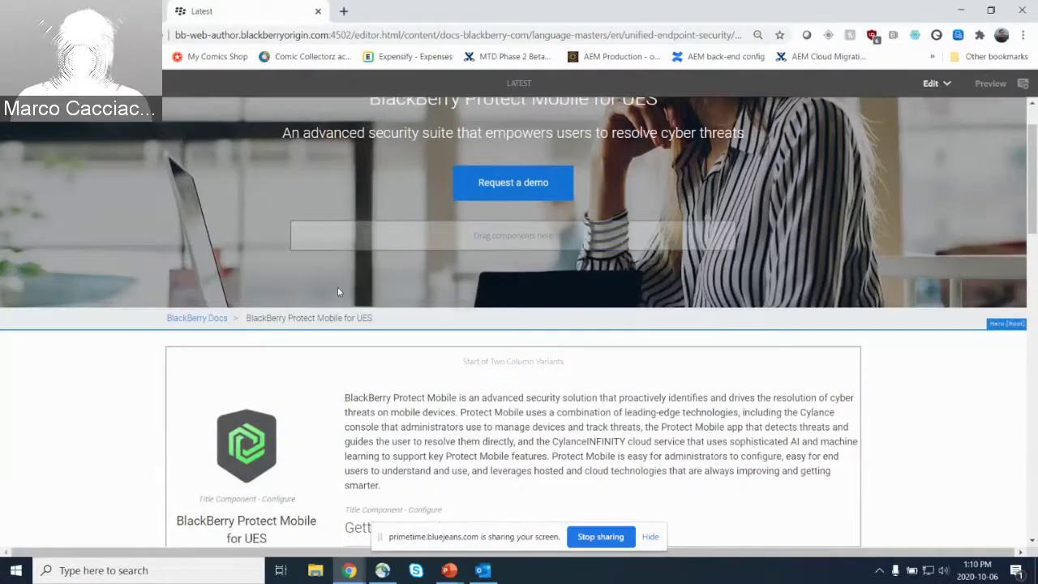
scroll(556, 283, down, 3)
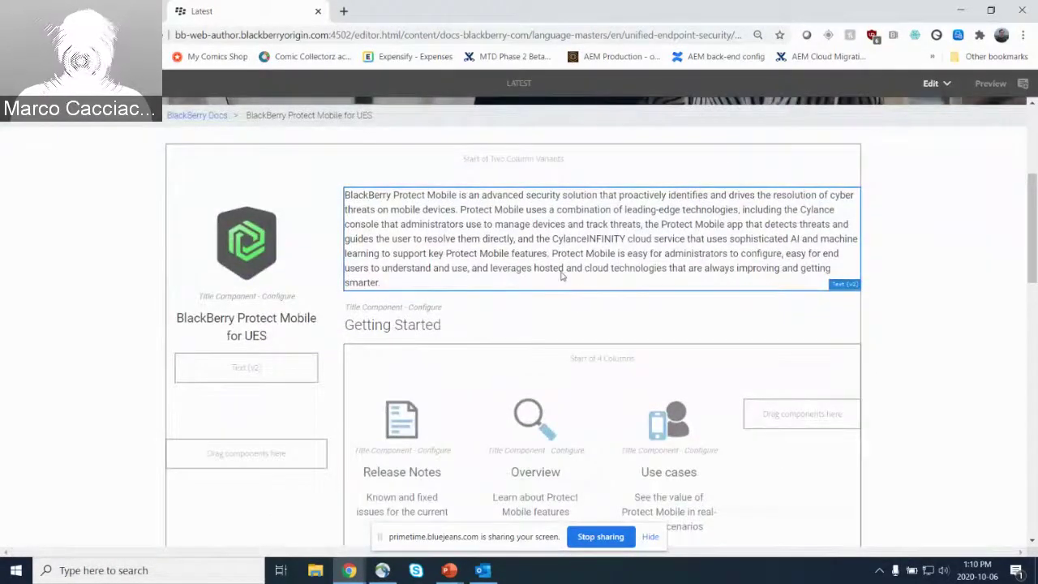
scroll(558, 284, down, 3)
scroll(481, 266, up, 9)
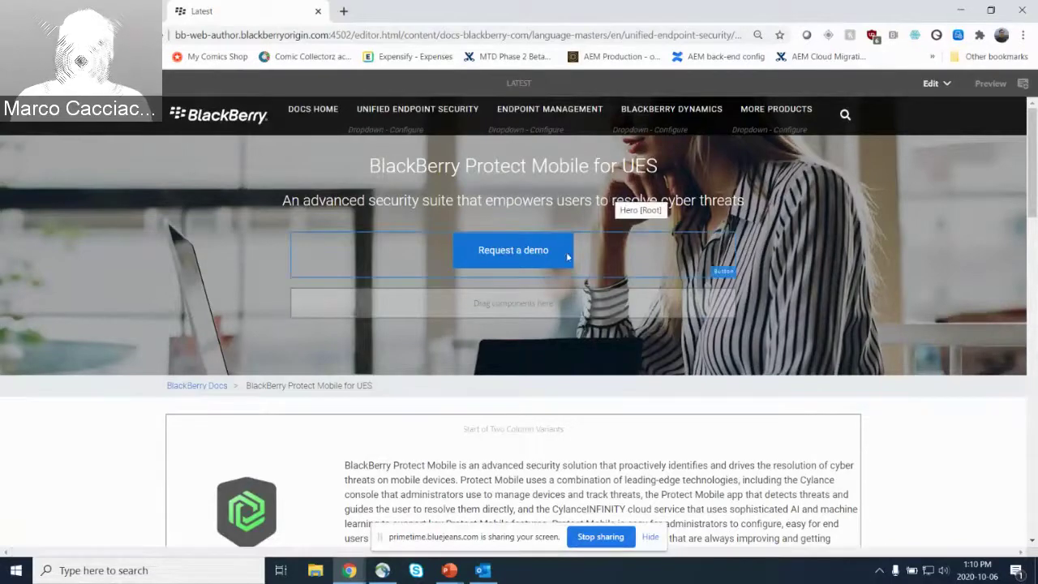
scroll(587, 237, down, 3)
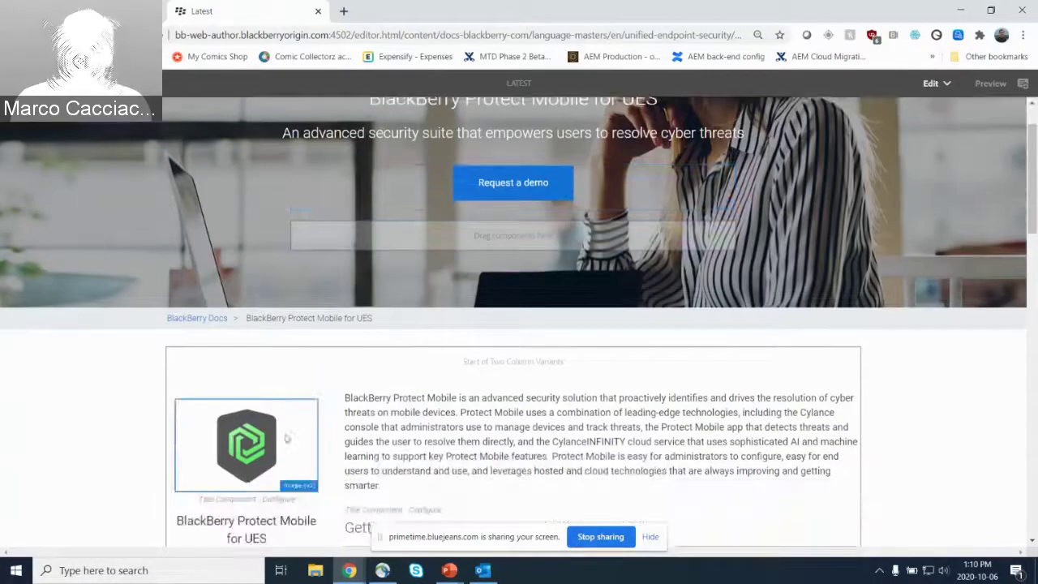
scroll(475, 247, down, 2)
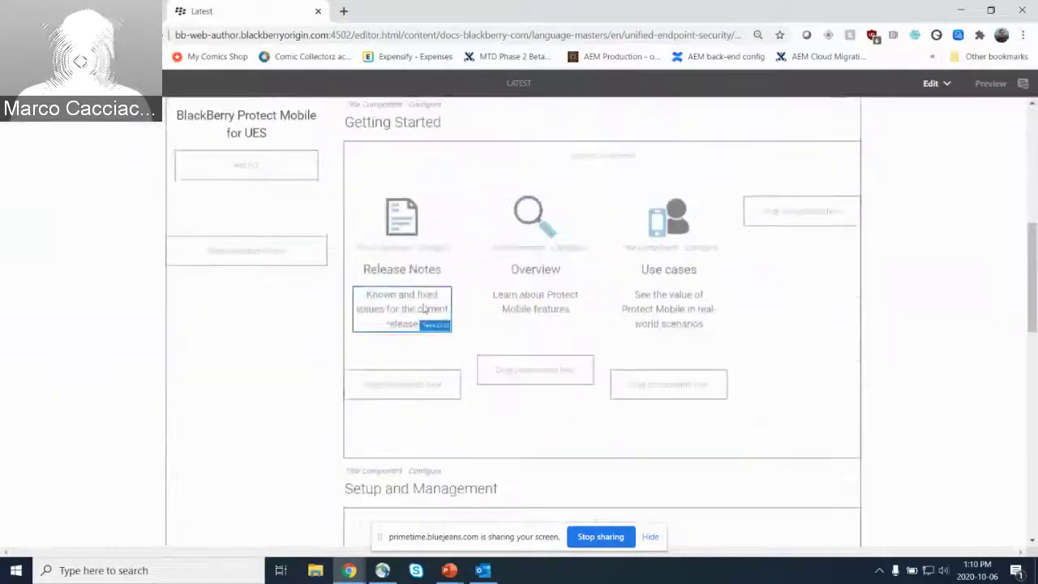
Inspect the link setting of the Release Notes product component under Getting Started, leaving it unedited
click(429, 349)
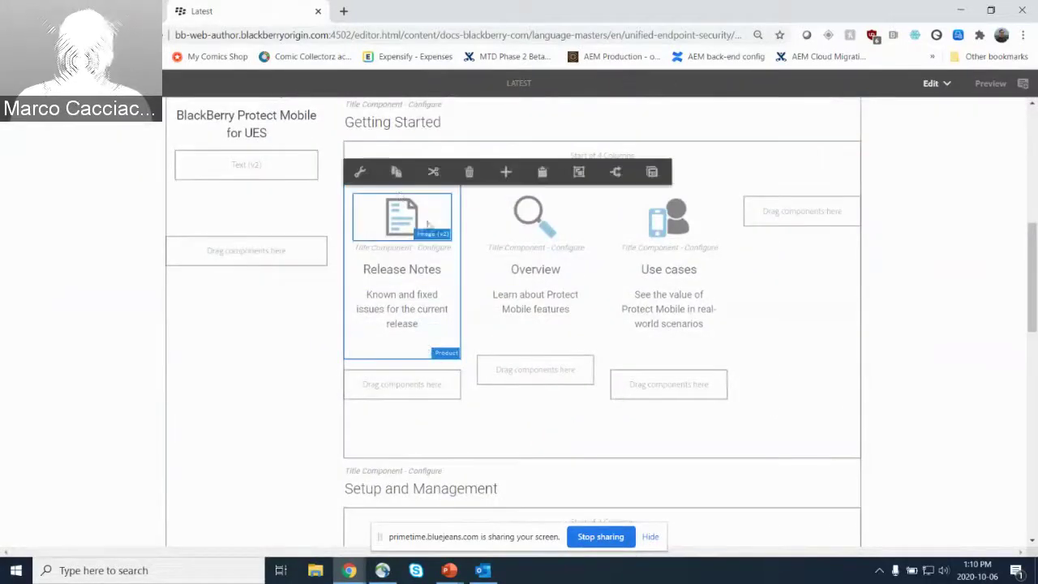
click(359, 172)
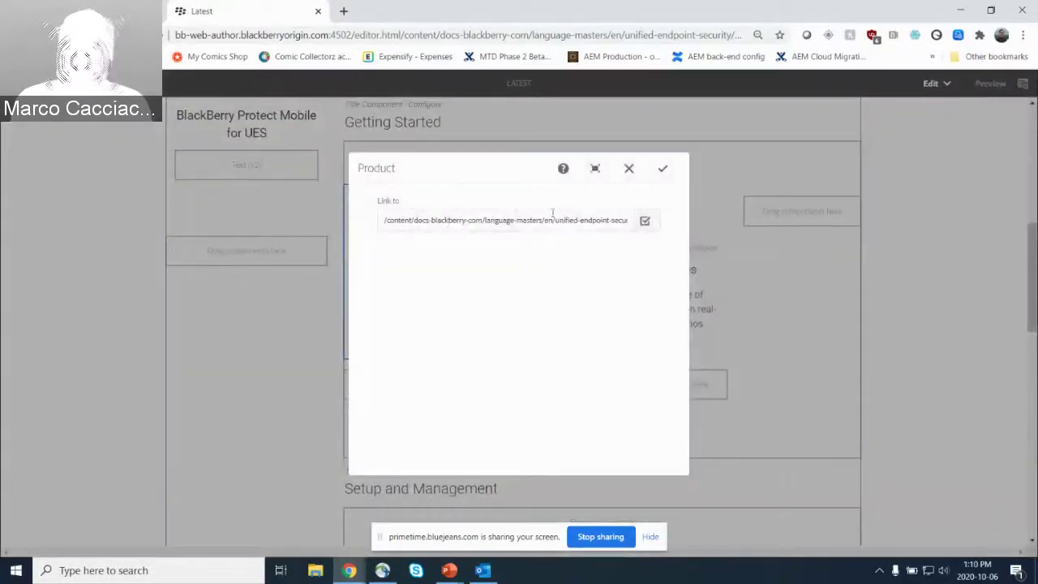
click(628, 168)
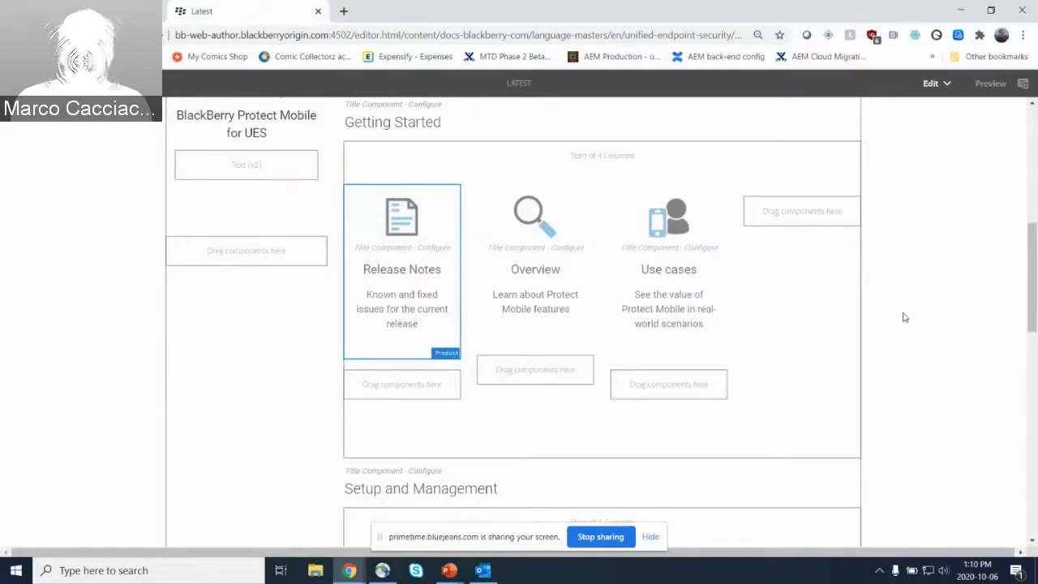
scroll(905, 317, up, 3)
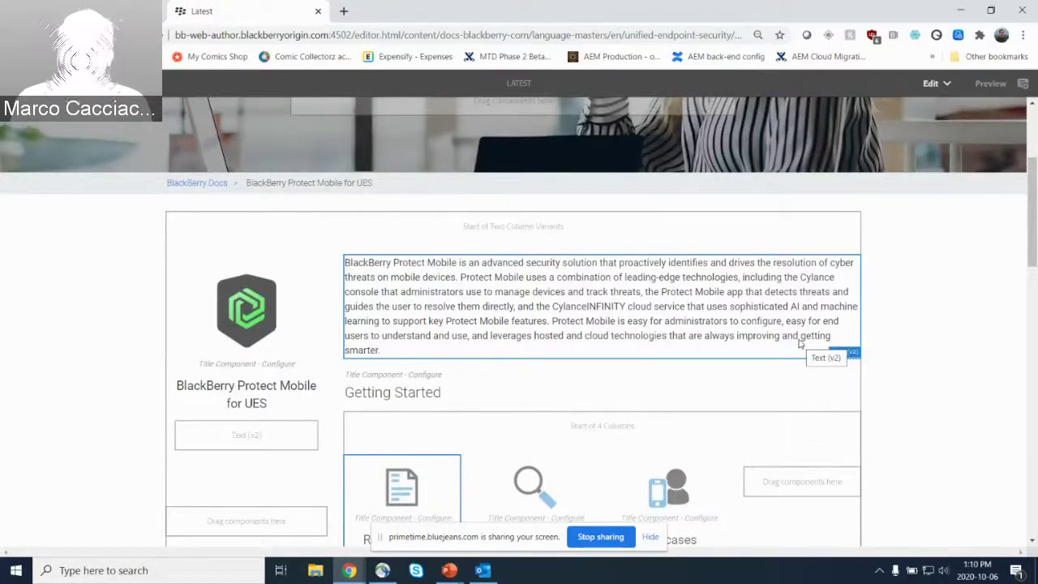
Switch to the PowerPoint slideshow and follow the 1-click output link on the following slide
mouse_move(460, 575)
click(498, 519)
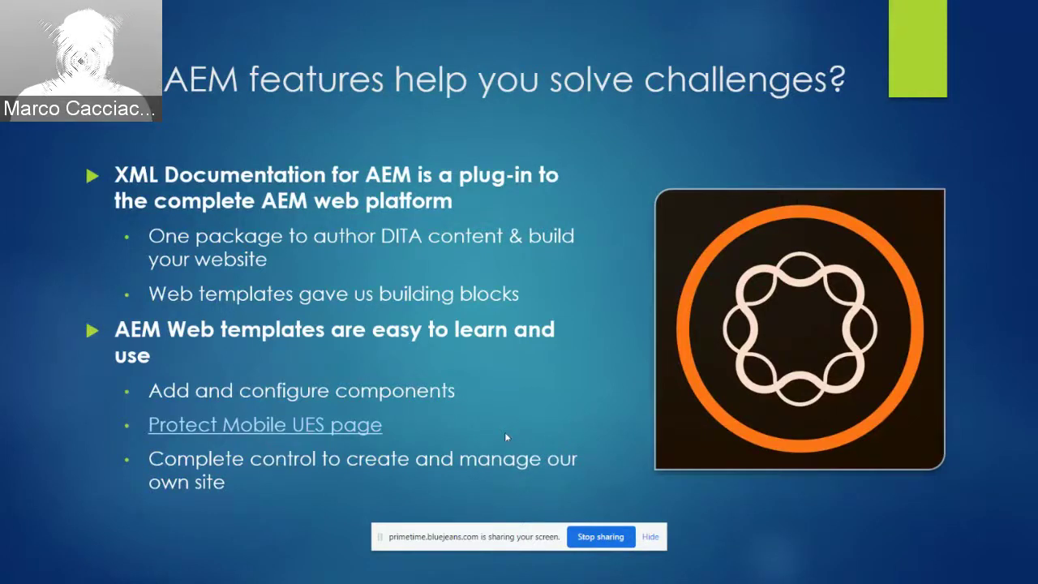
key(Right)
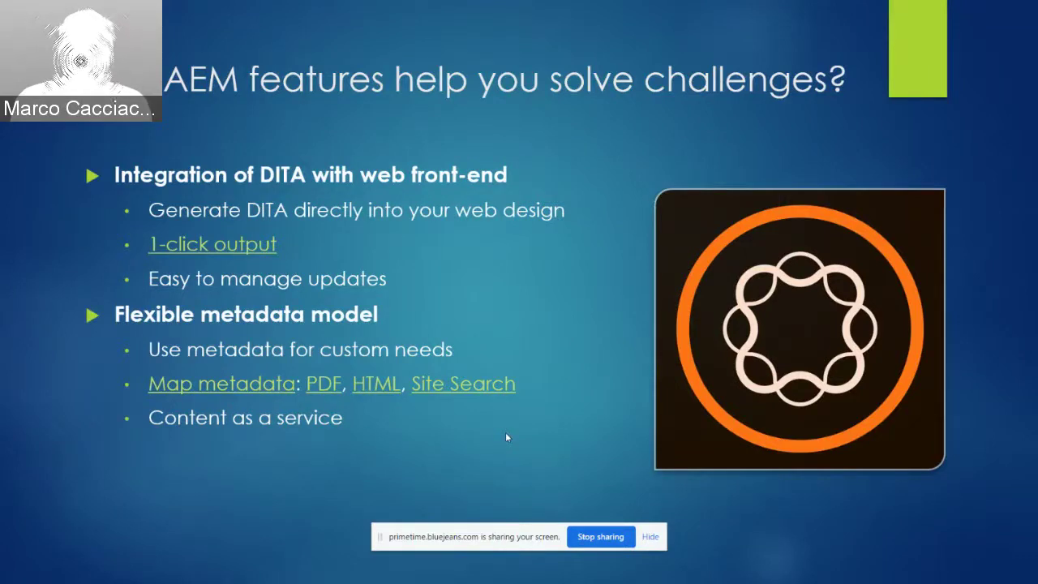
click(166, 244)
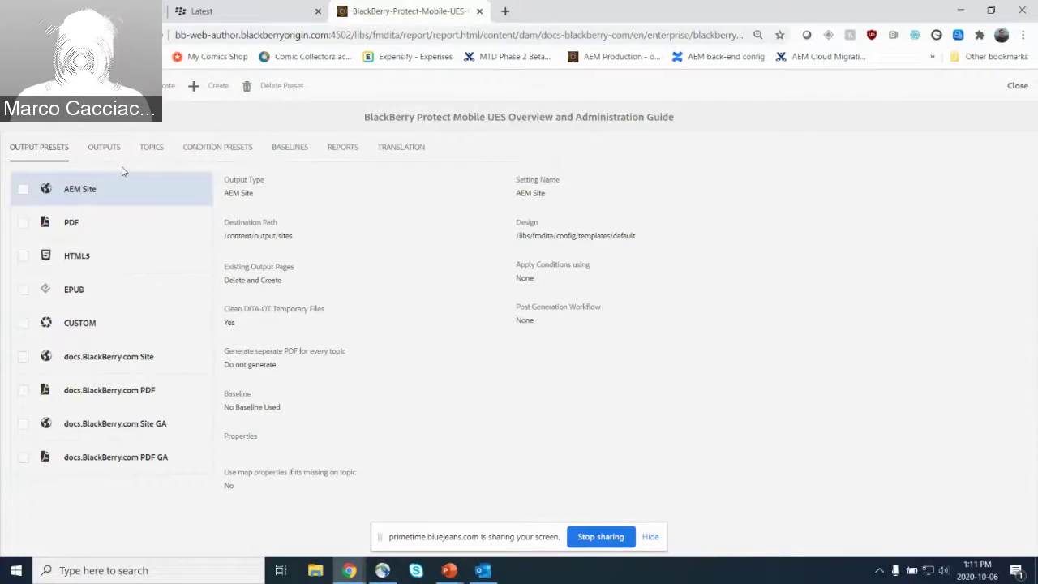
View the guide's topic list and compare the docs.BlackBerry.com Site GA and PDF GA output presets
click(151, 148)
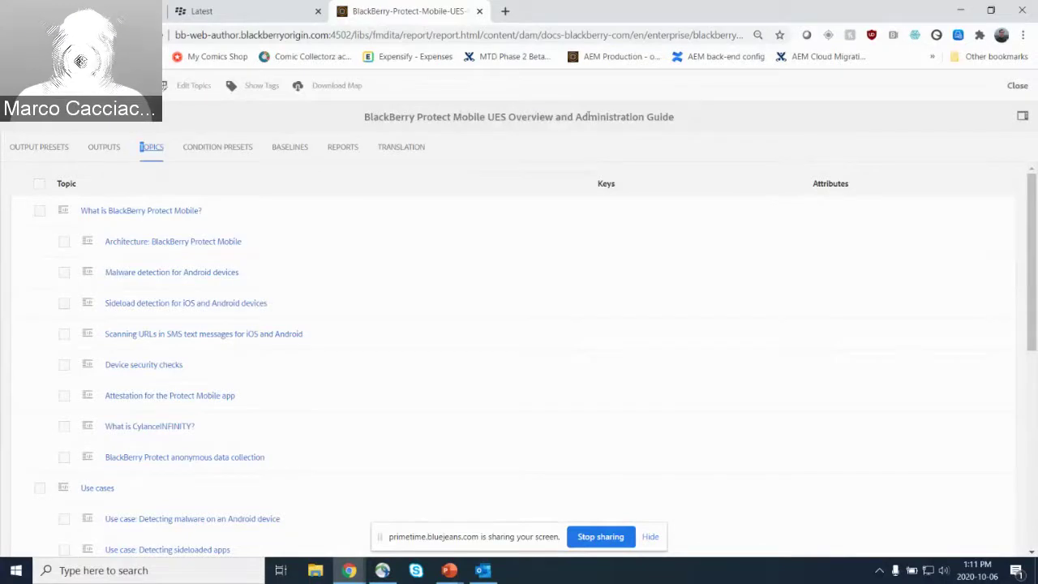
click(41, 148)
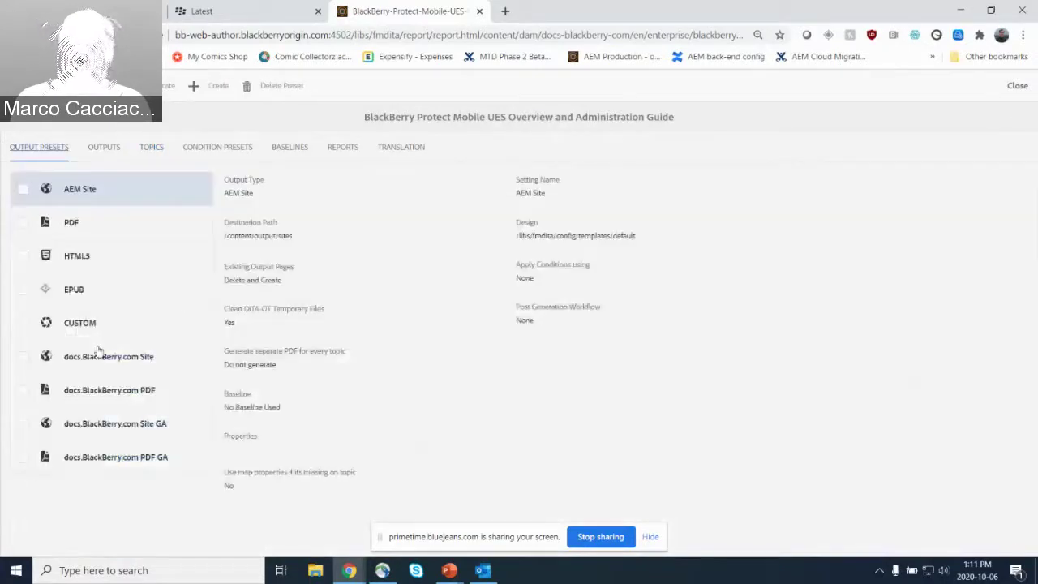
click(120, 422)
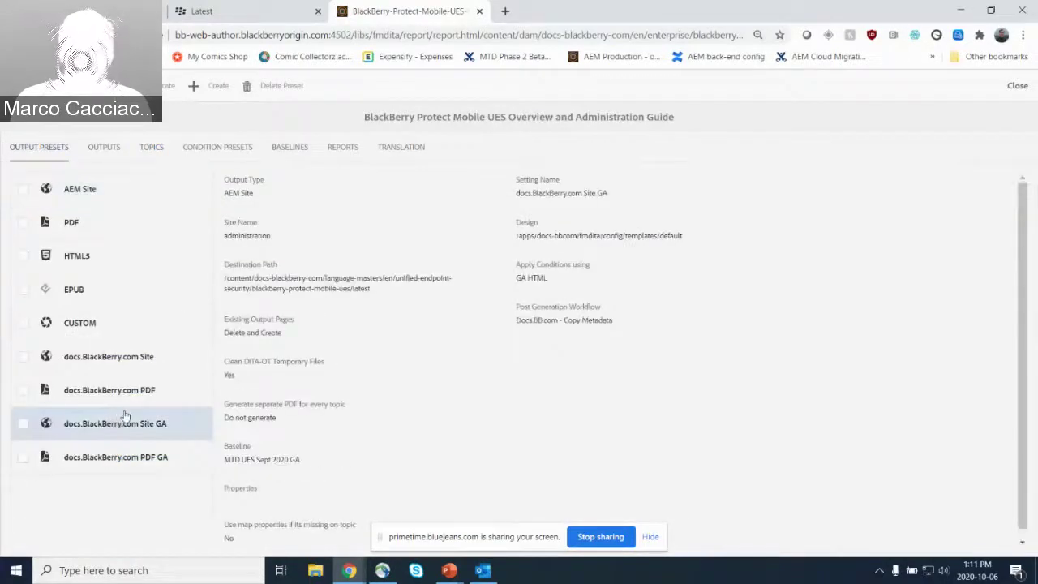
click(136, 459)
click(136, 438)
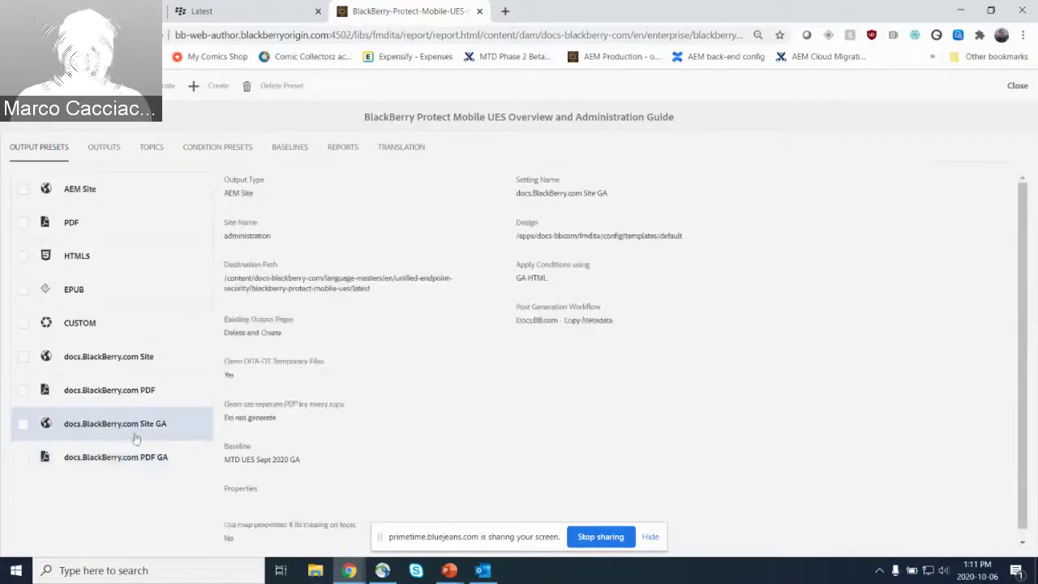
Examine the destination path and baseline of the docs.BlackBerry.com Site GA preset
drag(225, 278, 416, 336)
scroll(413, 331, down, 1)
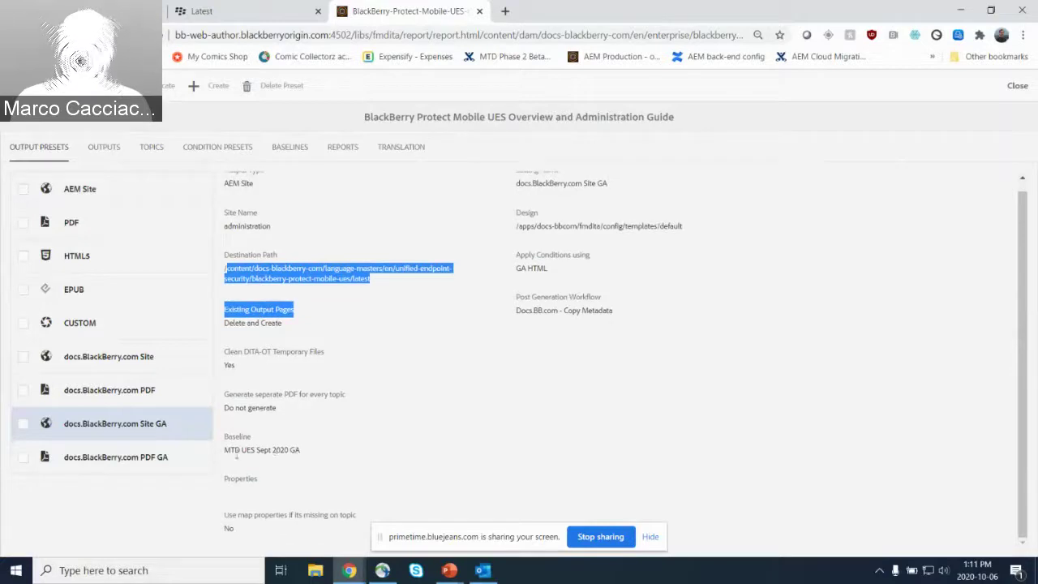
drag(236, 456, 315, 454)
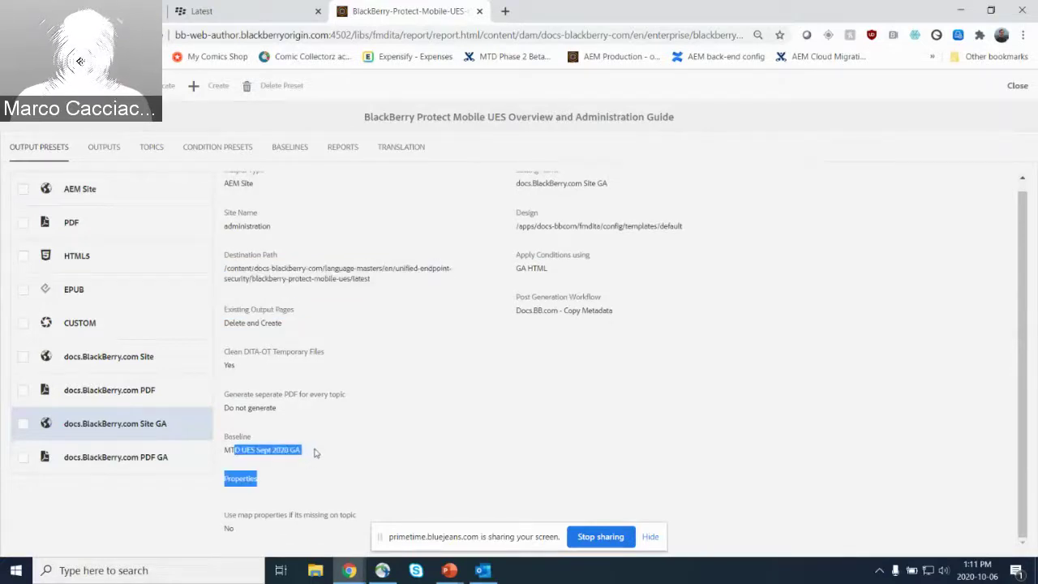
click(330, 413)
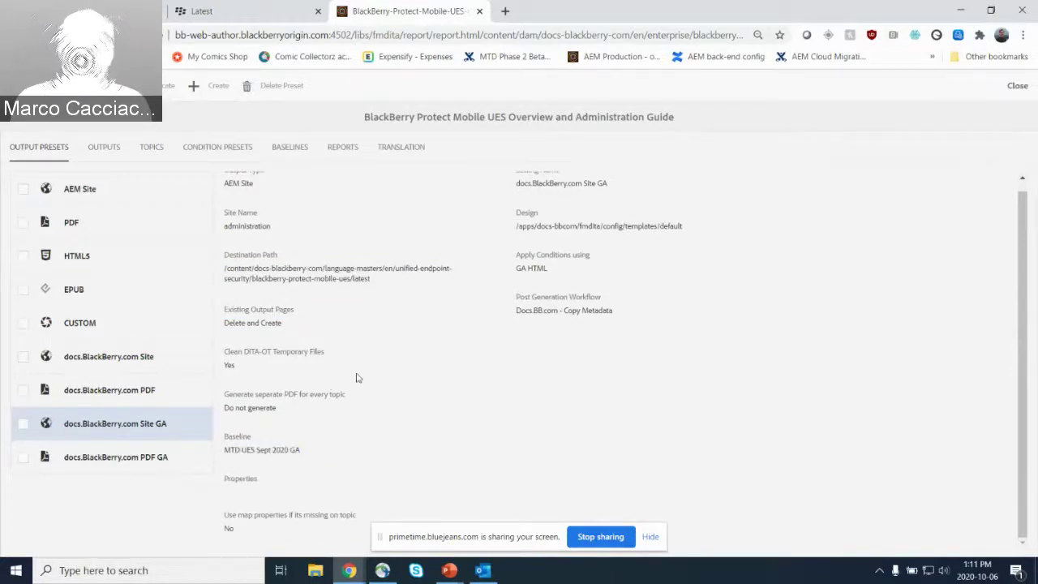
scroll(357, 377, up, 1)
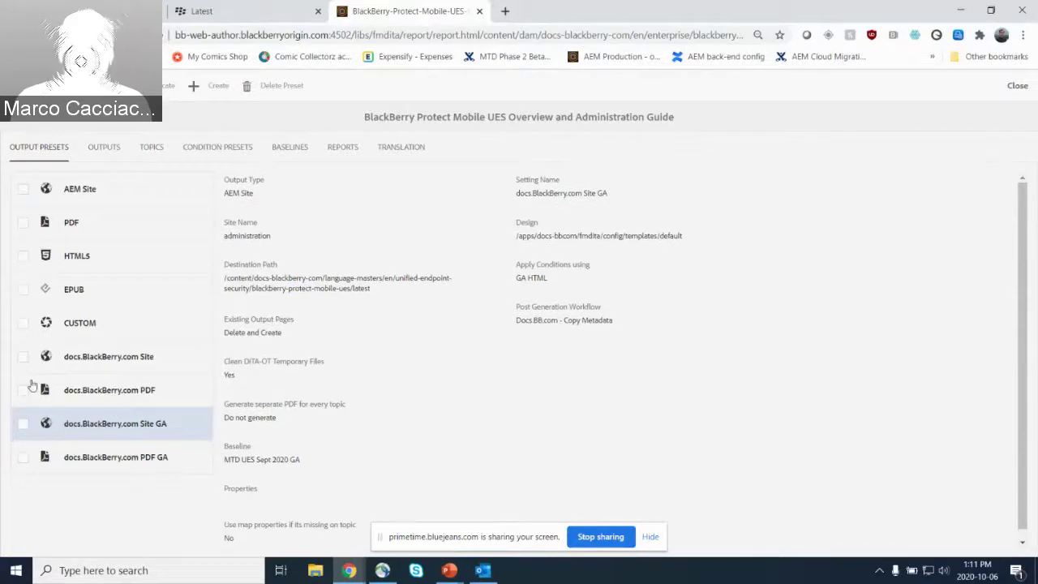
Generate the docs.BlackBerry.com Site and docs.BlackBerry.com PDF outputs and open a generated site output
click(22, 357)
click(23, 390)
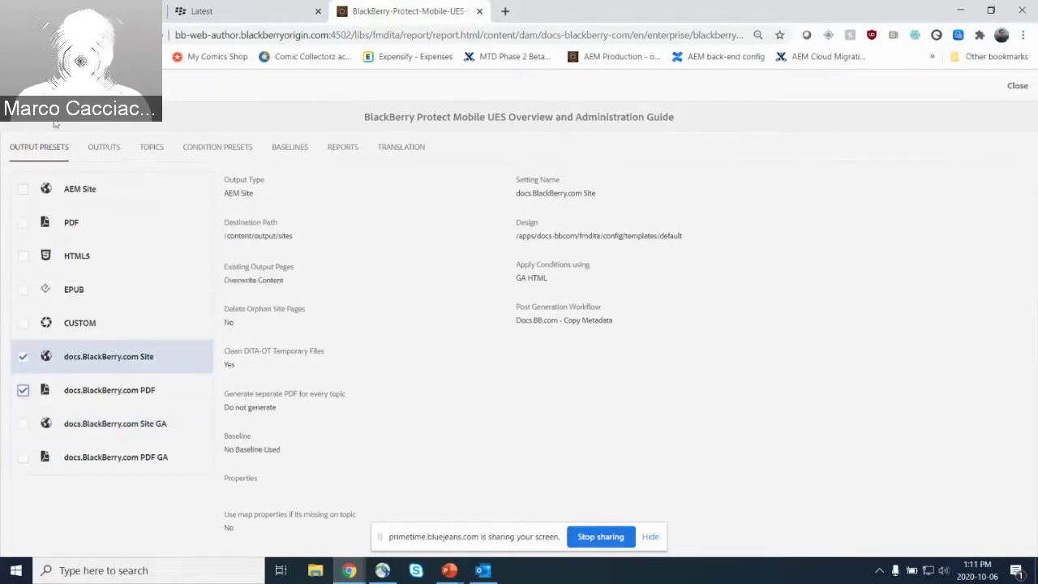
click(104, 146)
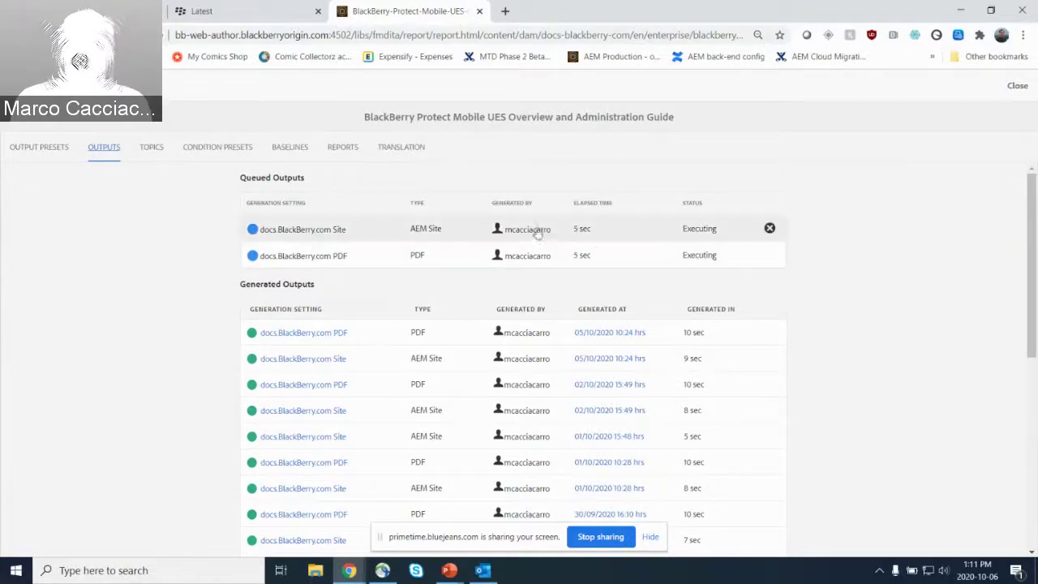
click(330, 362)
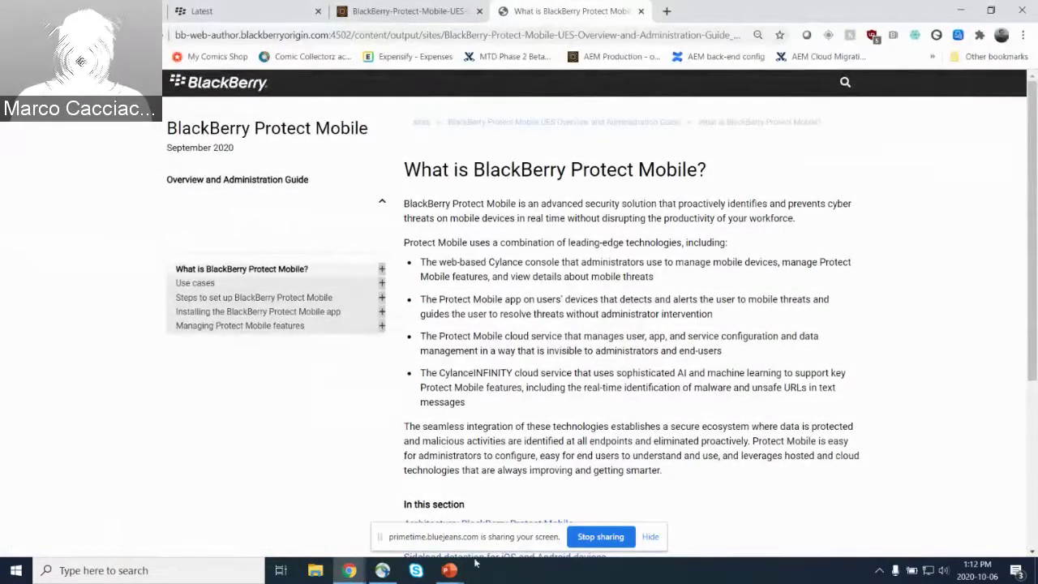
Switch to the PowerPoint slideshow, follow the Map metadata link and view the guide's DITA metadata
mouse_move(449, 570)
click(491, 527)
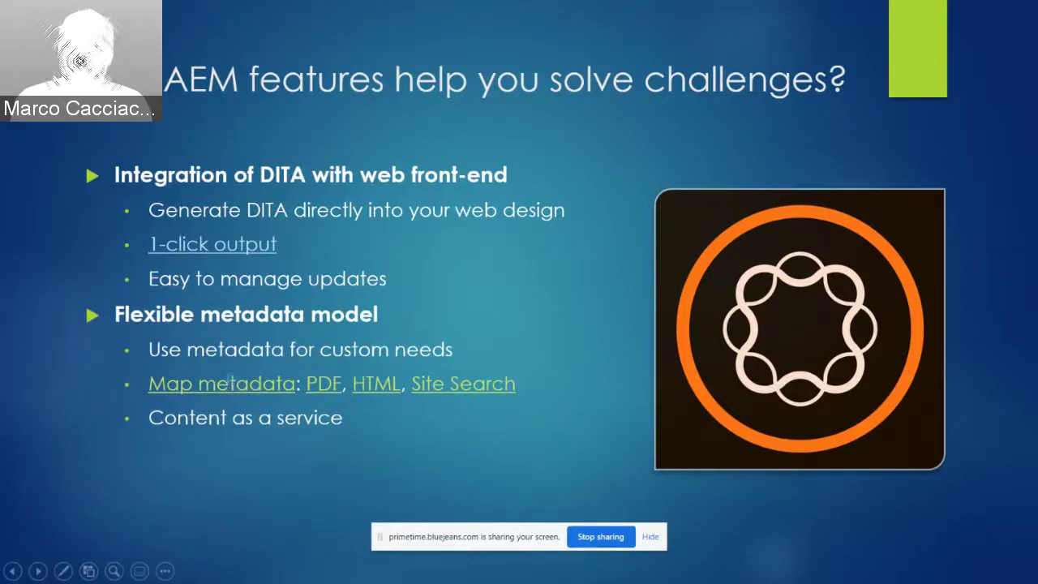
click(461, 381)
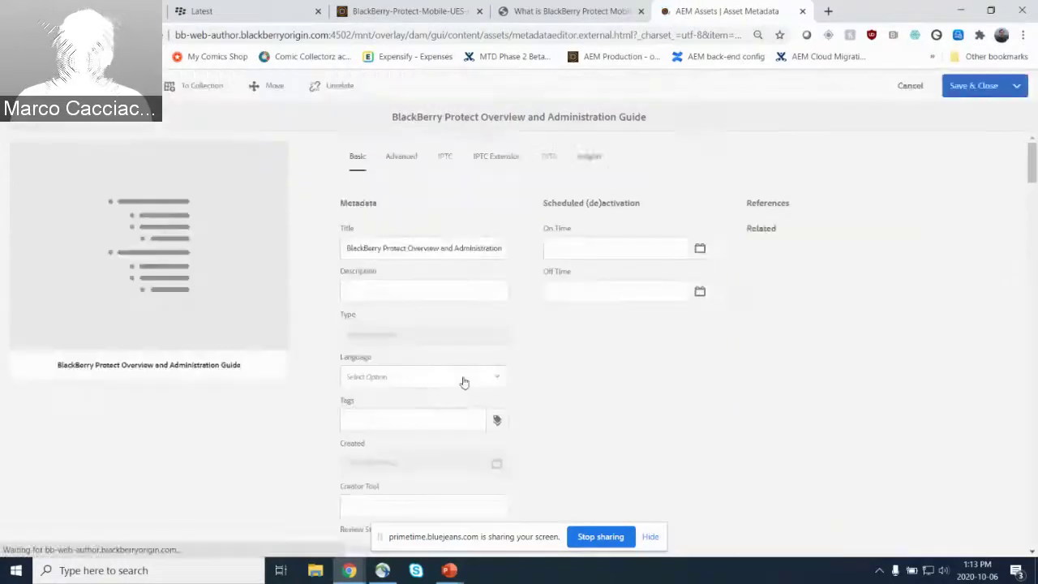
click(549, 156)
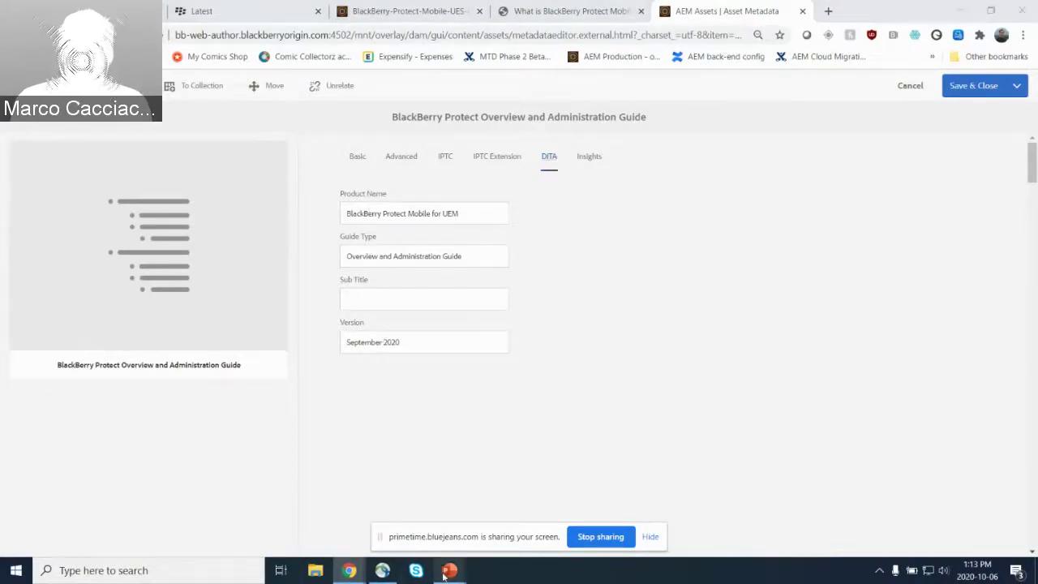
Open the PDF link from the PowerPoint slideshow and examine the product name, guide type and version on the cover
mouse_move(449, 570)
click(521, 506)
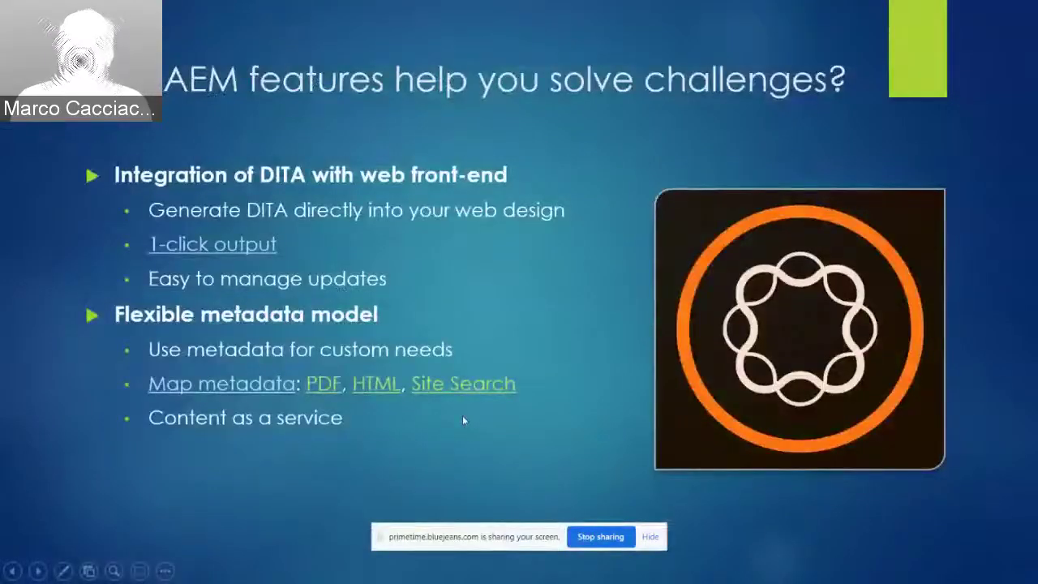
click(318, 385)
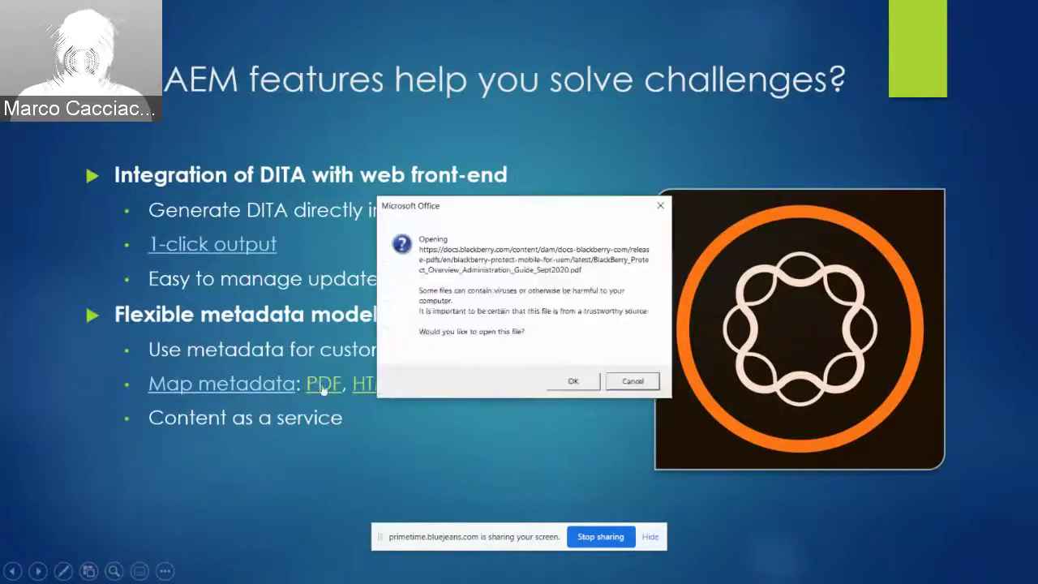
click(566, 383)
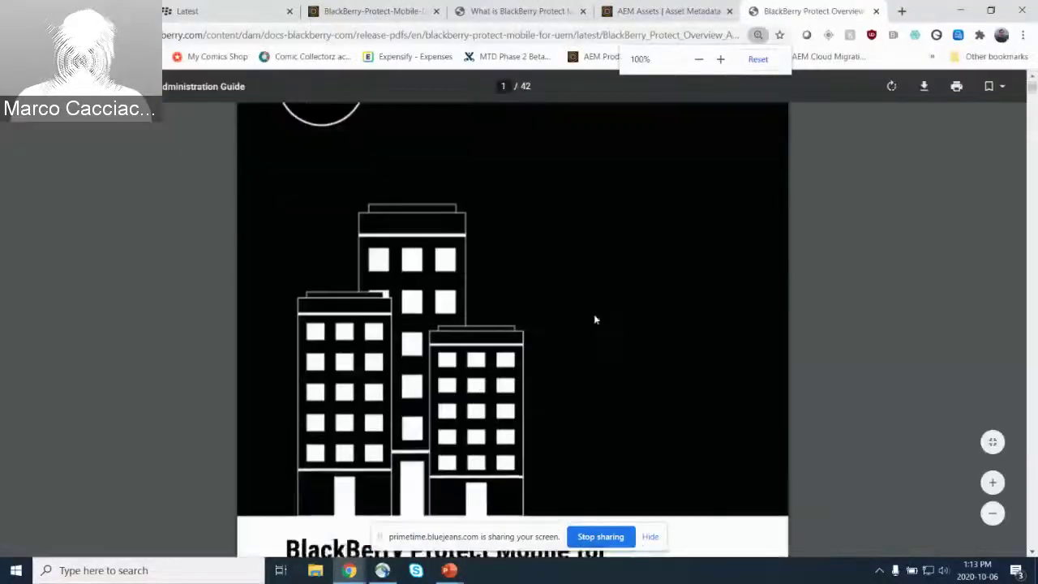
scroll(592, 312, down, 3)
scroll(592, 313, down, 2)
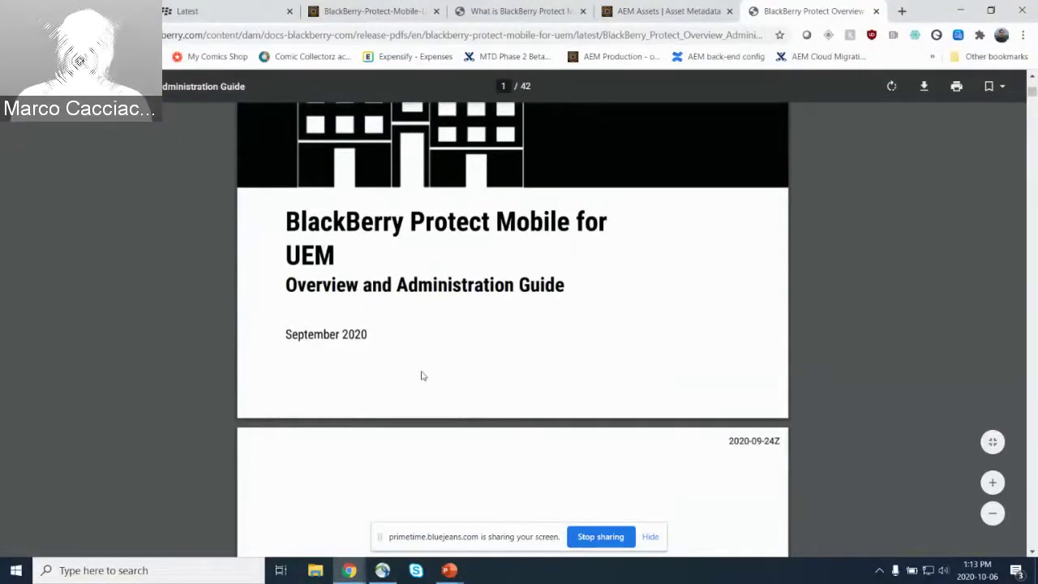
Open the HTML link from the PowerPoint slideshow and view the guide's topic on detecting sideloaded apps on devices
mouse_move(449, 570)
click(521, 505)
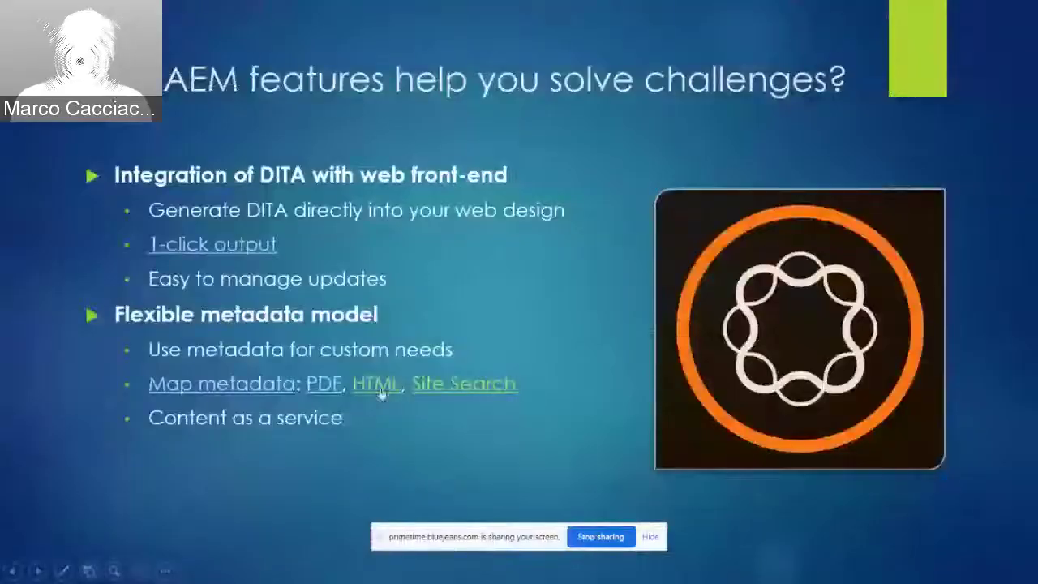
click(381, 383)
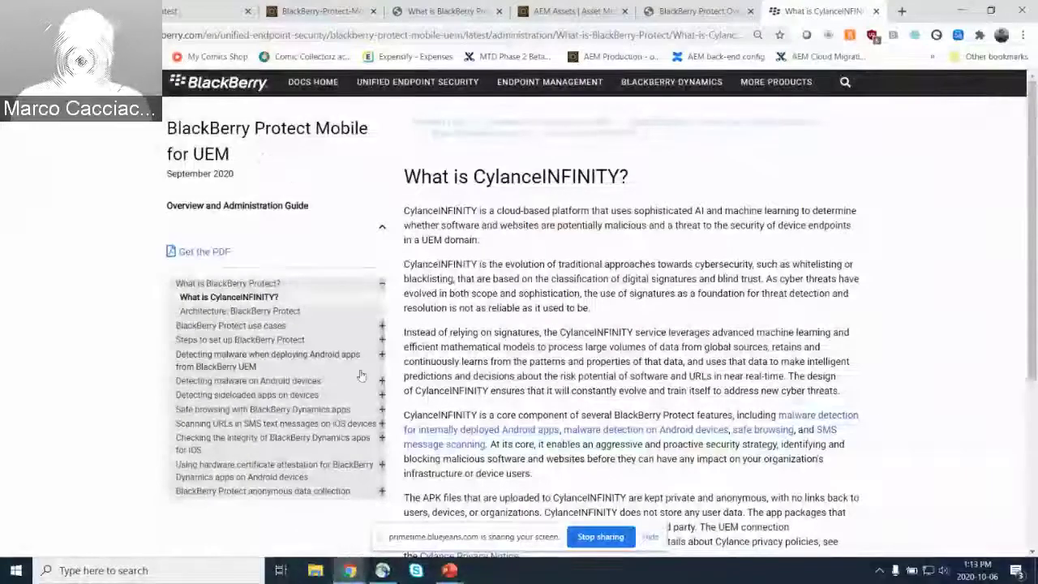
click(233, 366)
click(312, 370)
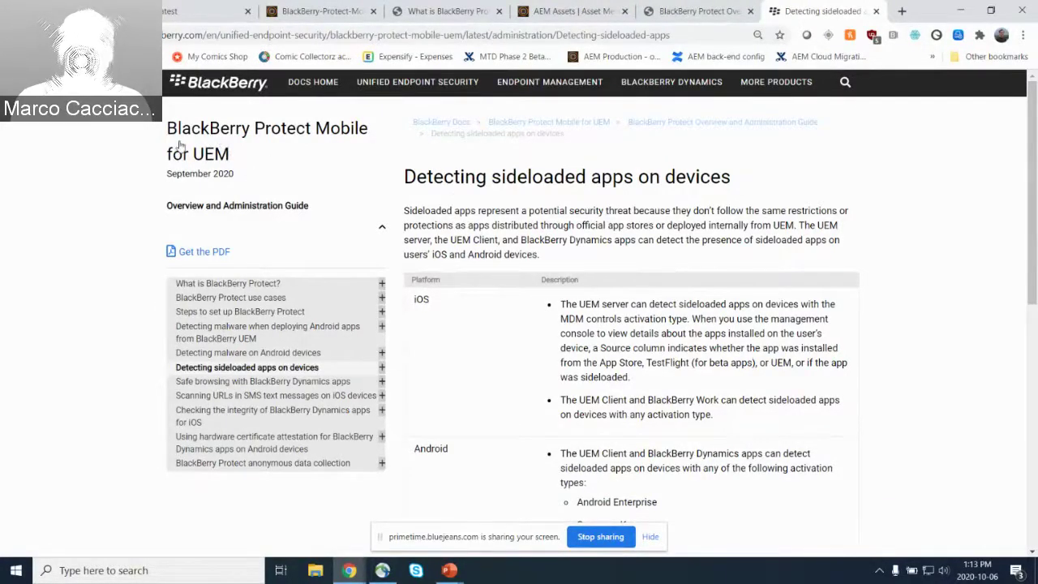
Switch to the PowerPoint slideshow and open the Site Search link
mouse_move(449, 570)
click(506, 527)
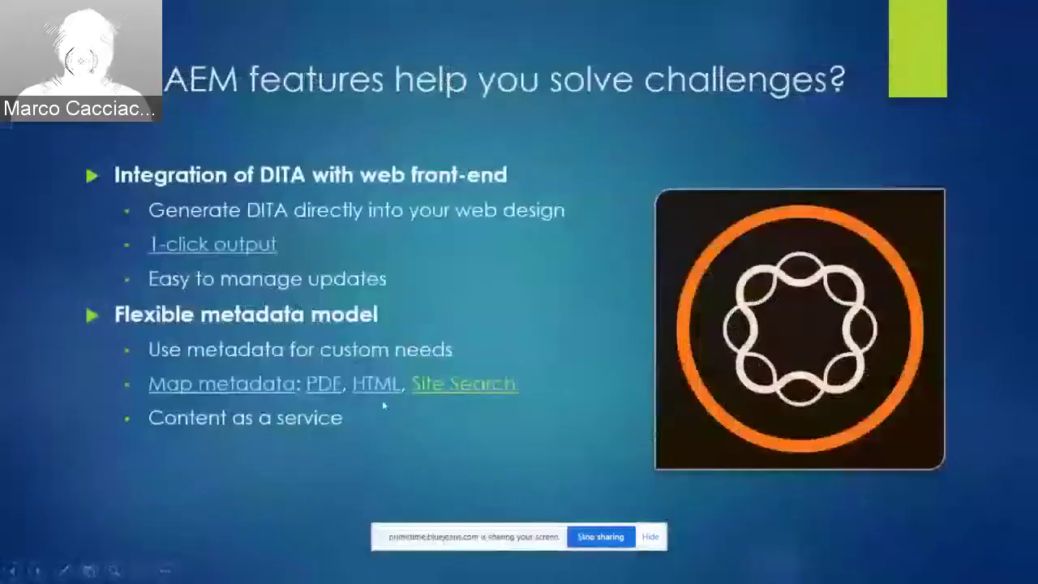
click(483, 393)
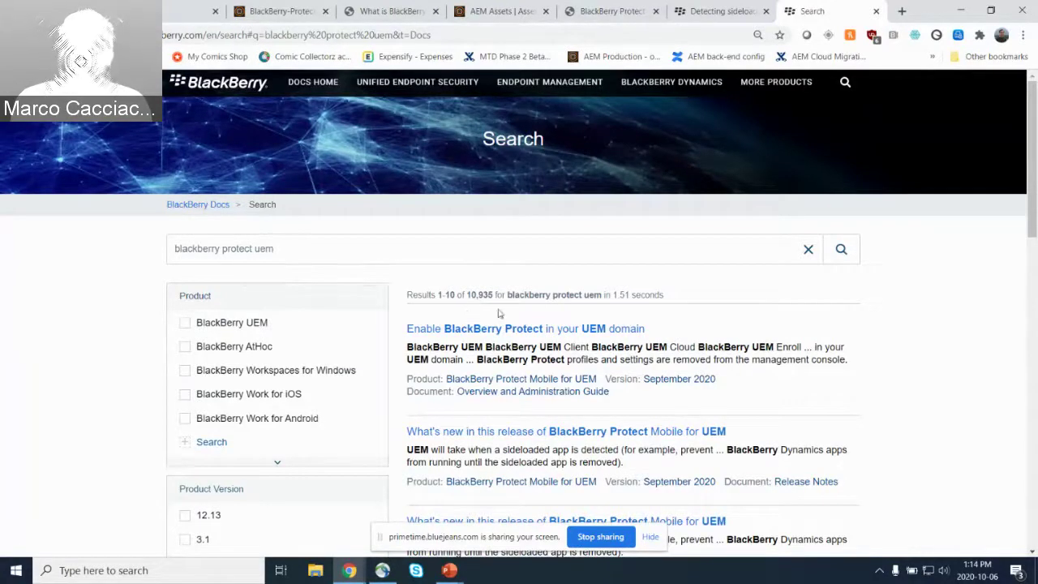
Filter the search results by product BlackBerry Protect Mobile for UEM, version September 2020 and document Overview and Administration Guide
click(527, 378)
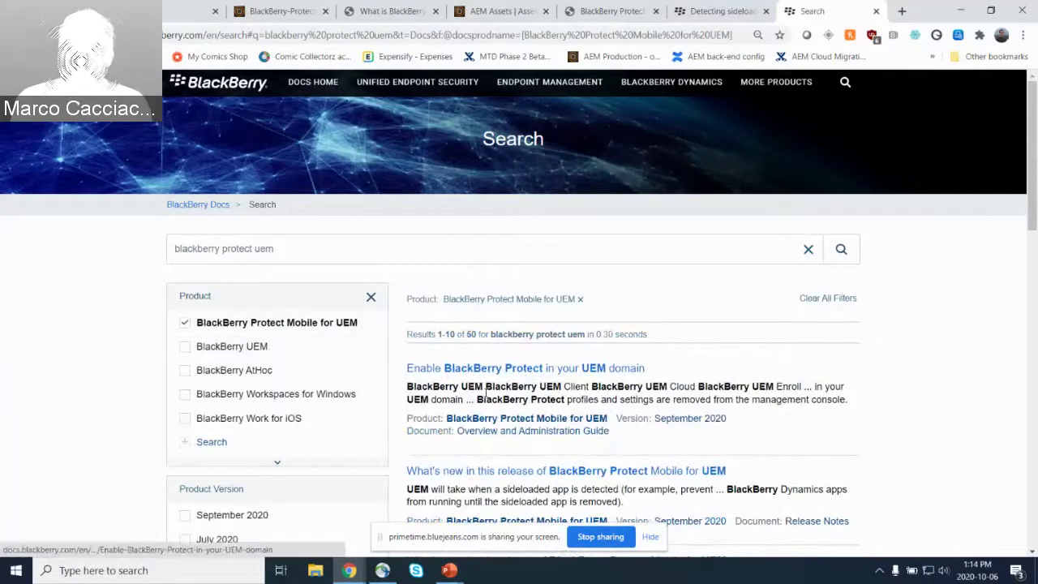
scroll(300, 409, down, 2)
click(232, 381)
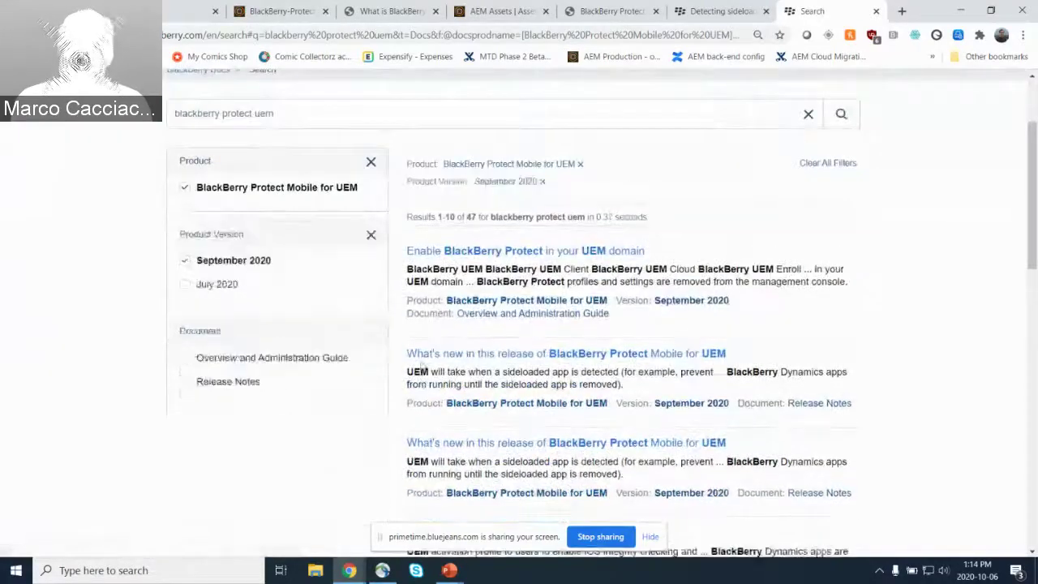
click(275, 359)
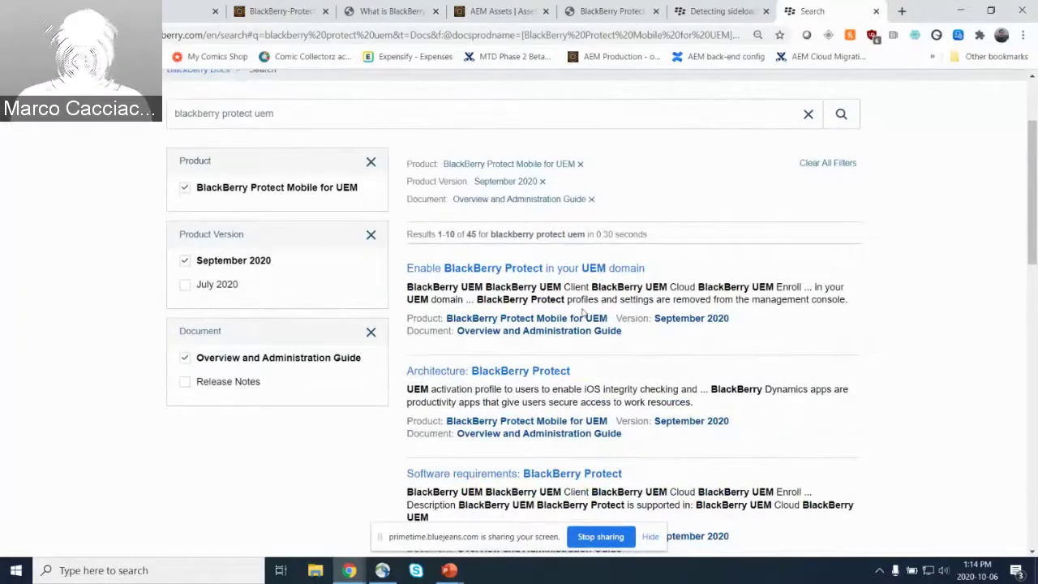
Switch back to the PowerPoint slideshow and advance past the compatibility matrix slide to "DITA features are easy to use"
mouse_move(453, 571)
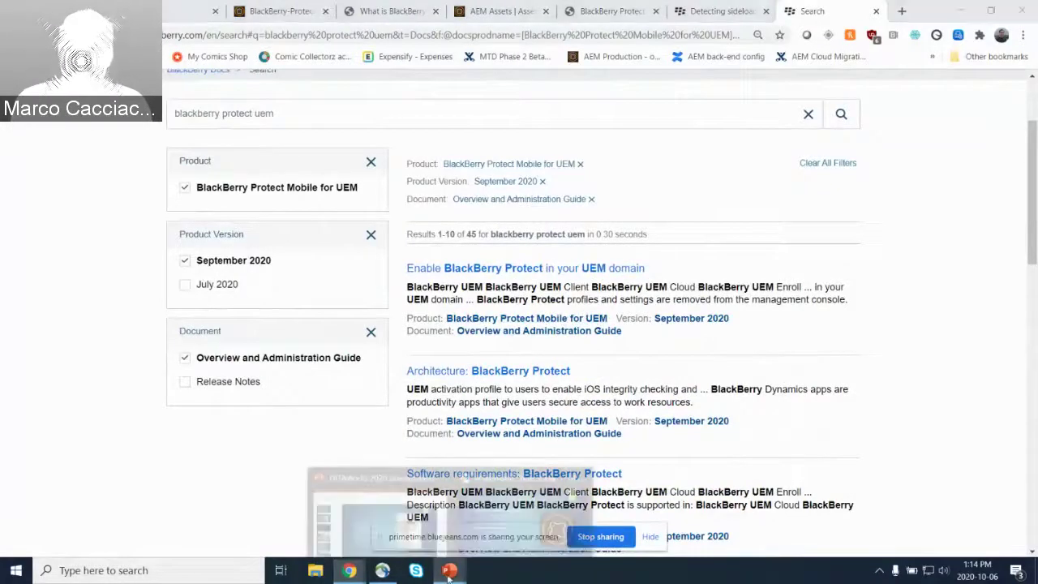
click(512, 526)
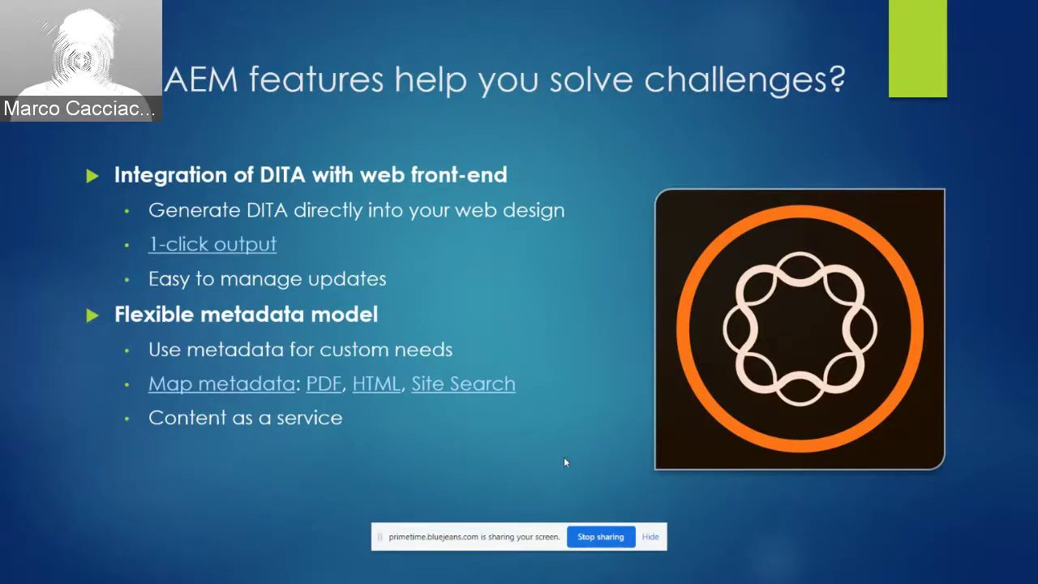
key(Right)
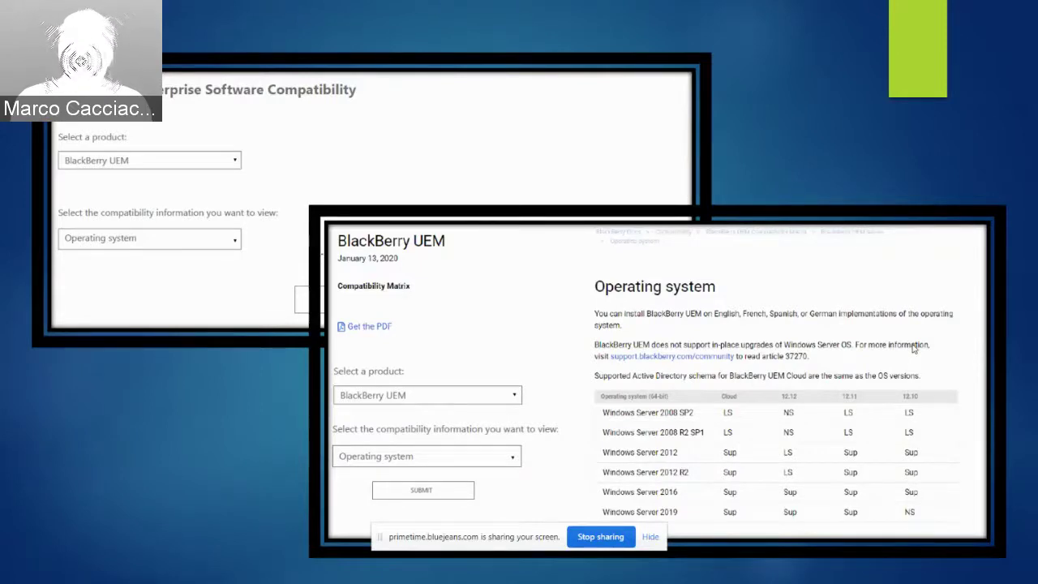
key(Right)
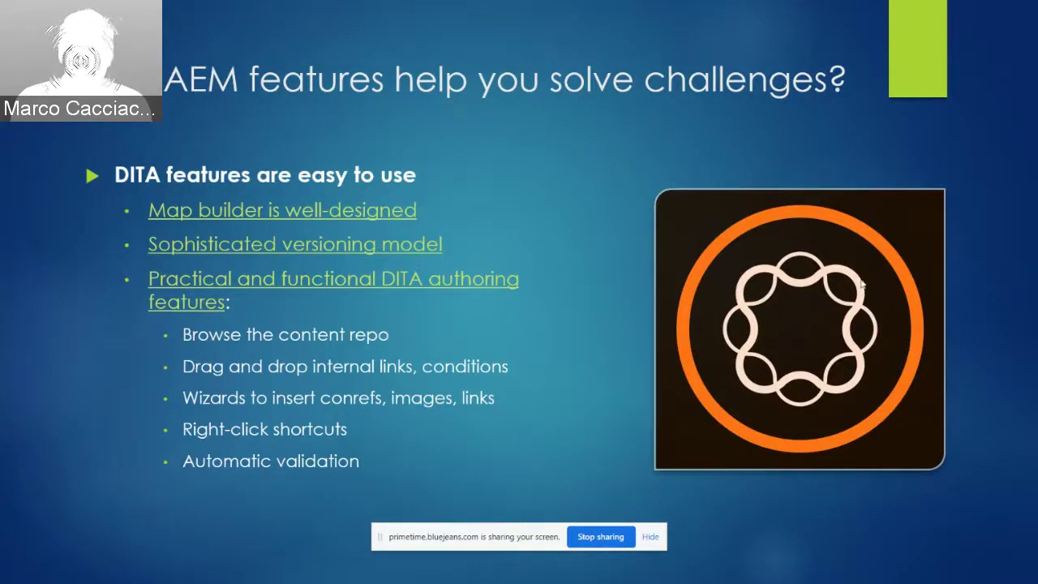
Follow the "Map builder is well-designed" link and look through the guide's topic list
click(243, 213)
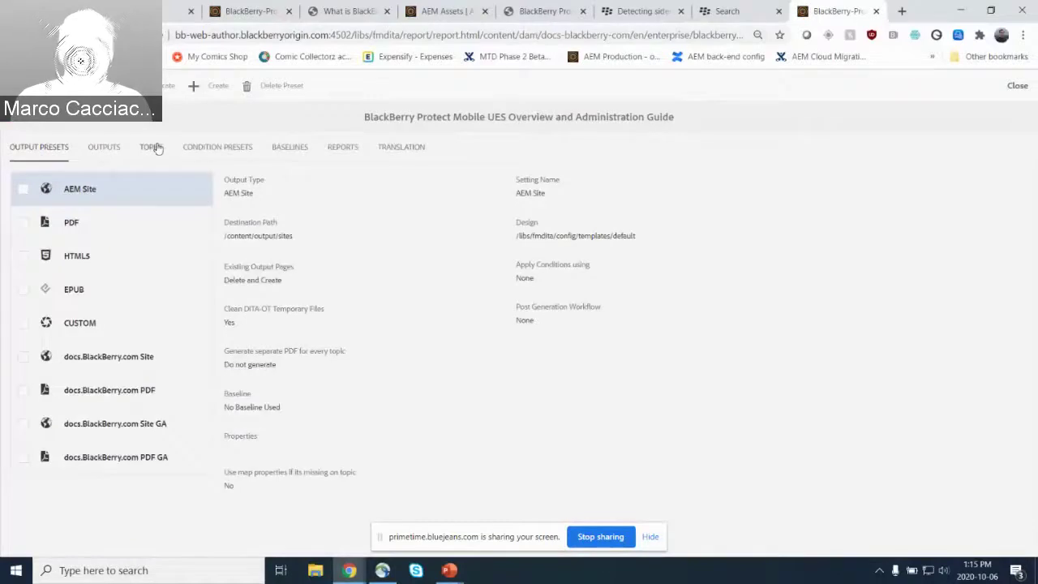
click(153, 146)
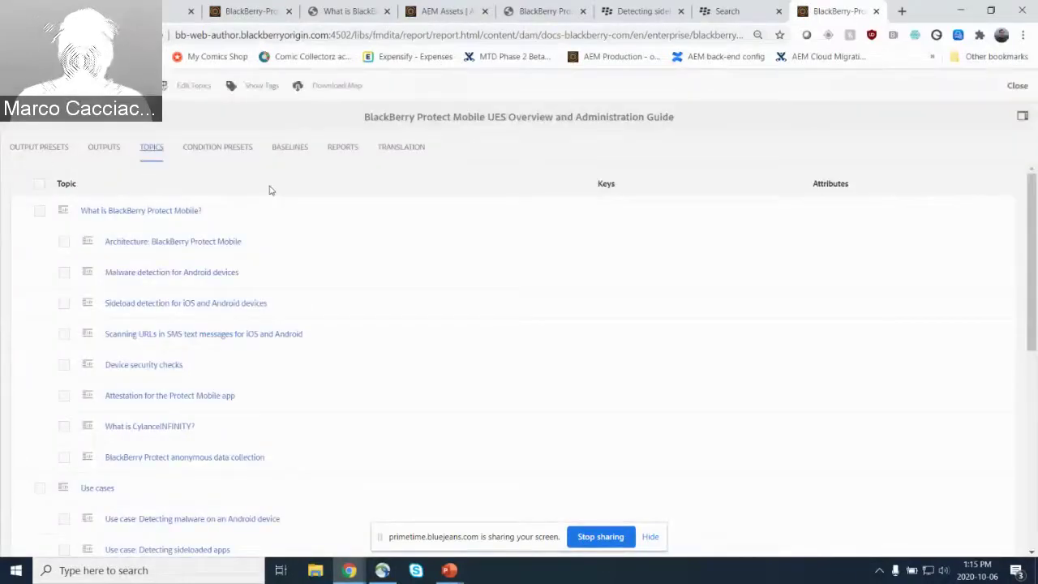
scroll(306, 303, down, 4)
scroll(314, 335, up, 3)
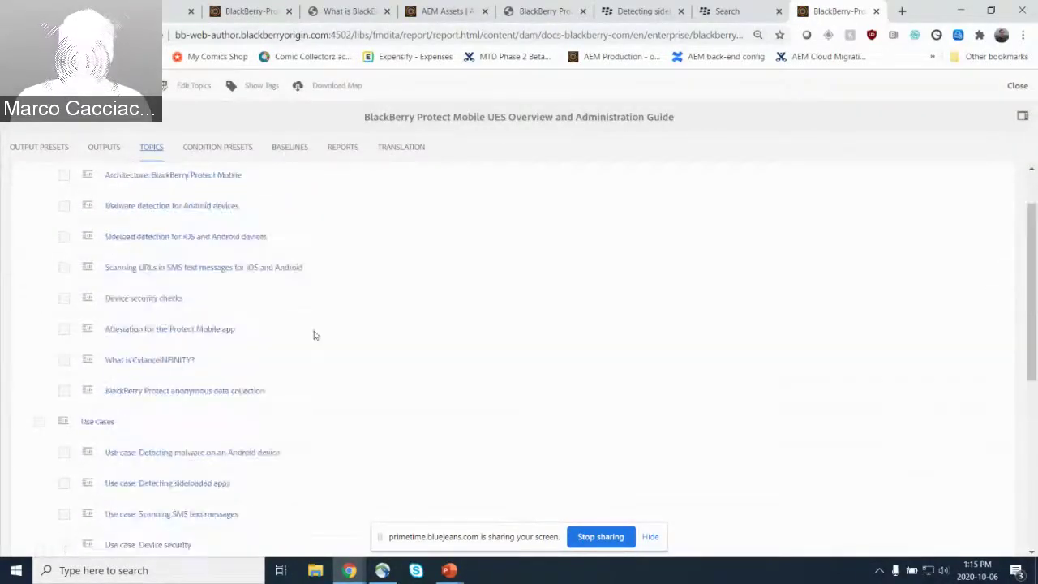
scroll(315, 334, up, 1)
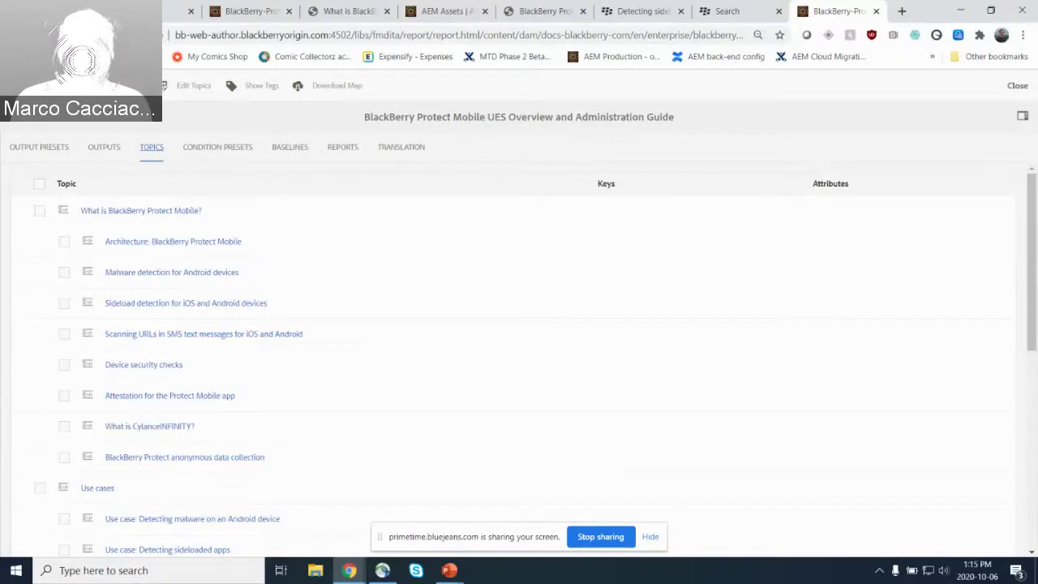
Open the guide's DITA map for editing and nest the SMS URL scanning and device security checks topics under sideload detection
click(313, 240)
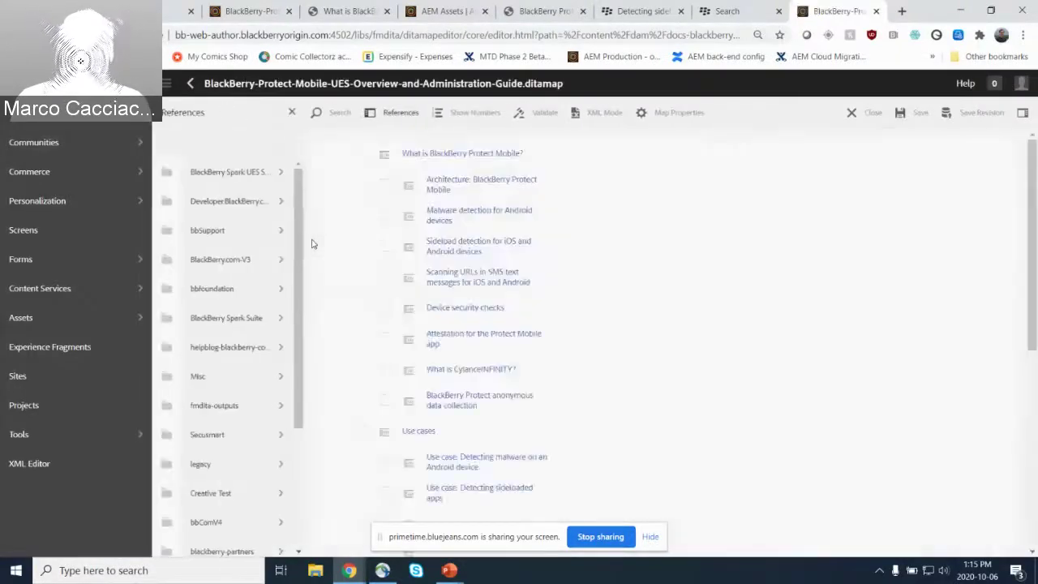
scroll(202, 332, down, 2)
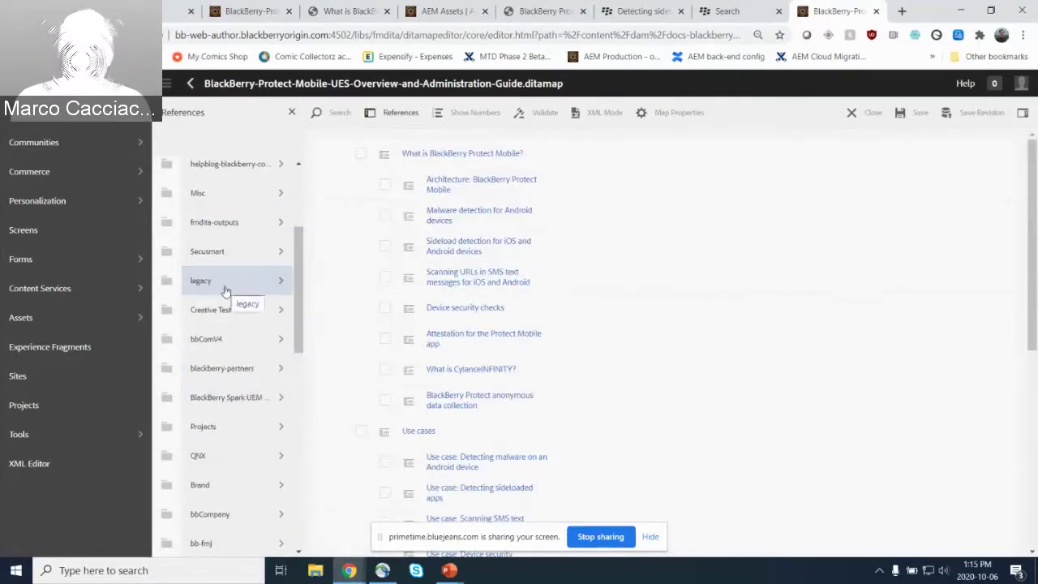
mouse_move(574, 280)
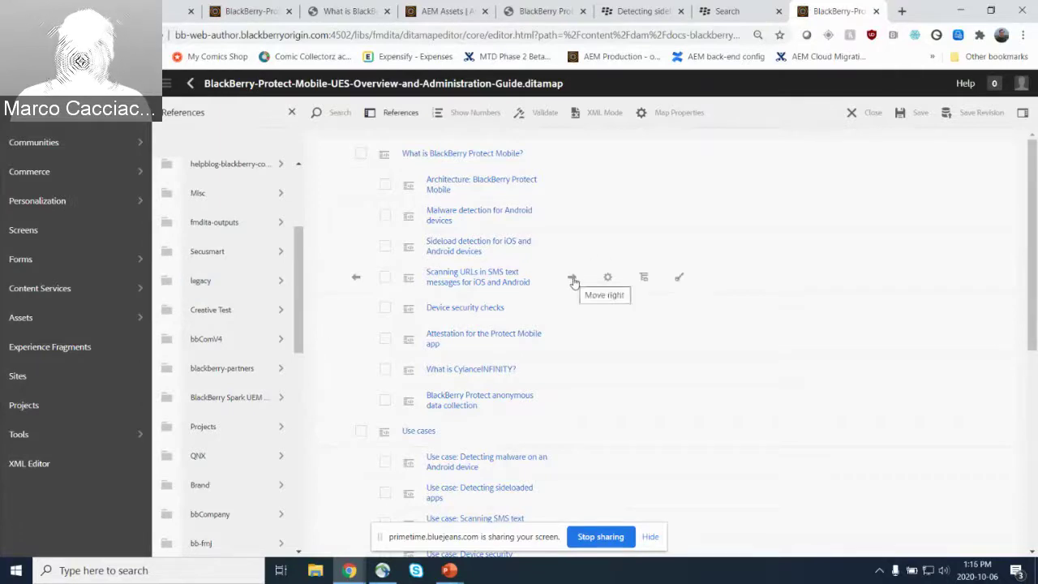
click(572, 281)
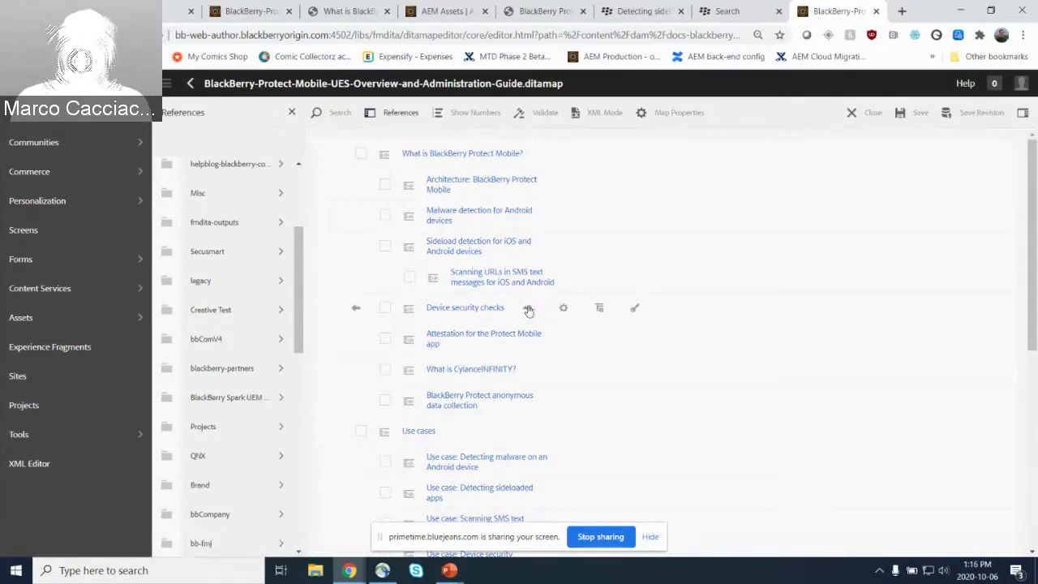
click(572, 308)
Move "What is BlackBerry Protect Mobile?" with all its subtopics into Use cases, after the Android malware detection use case
click(385, 215)
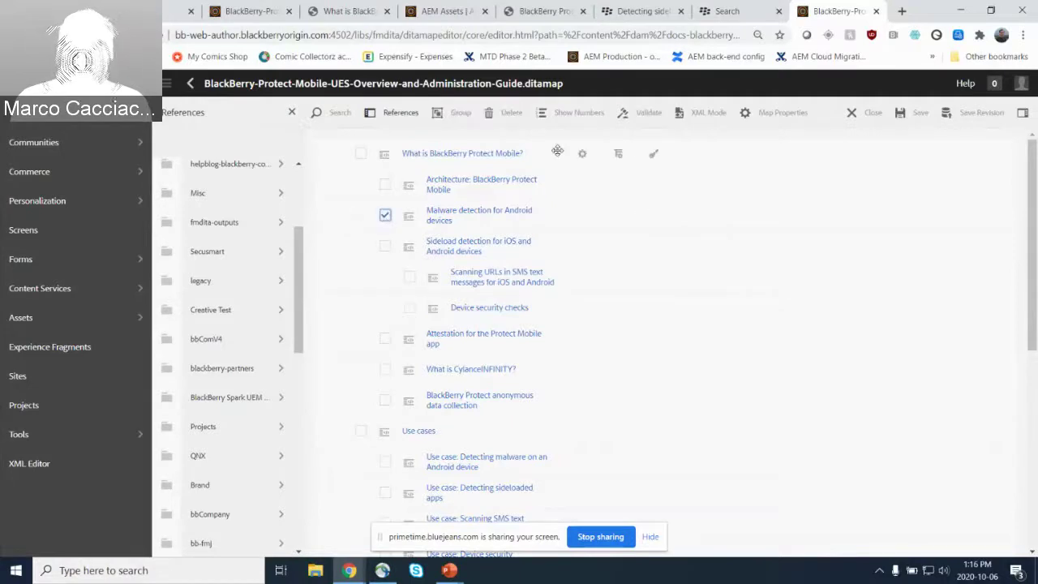
click(359, 154)
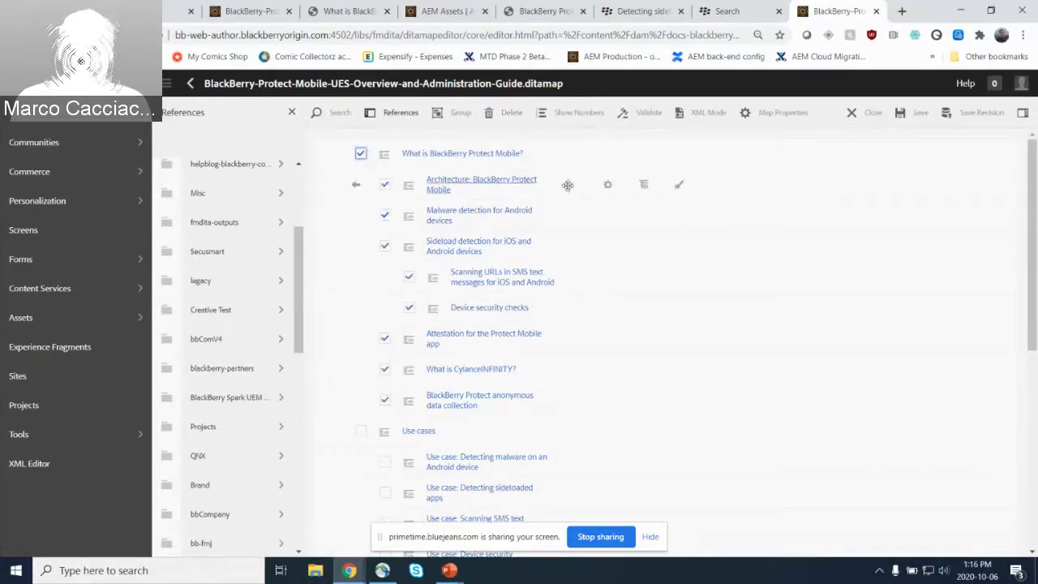
drag(734, 157, 723, 448)
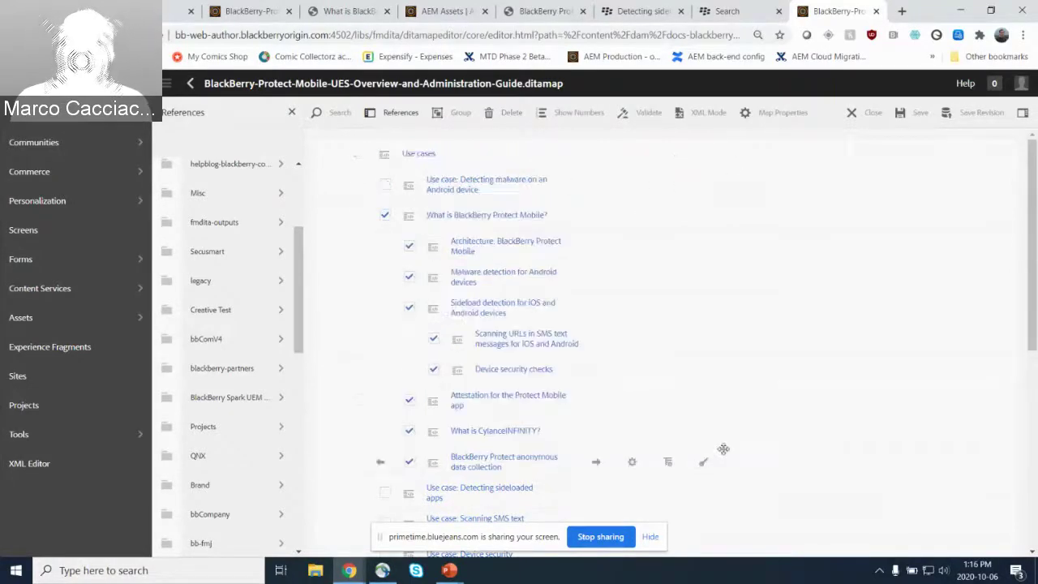
View the topicref properties of the SMS URL scanning topic, cancel them, and close the browser without saving the map
click(655, 340)
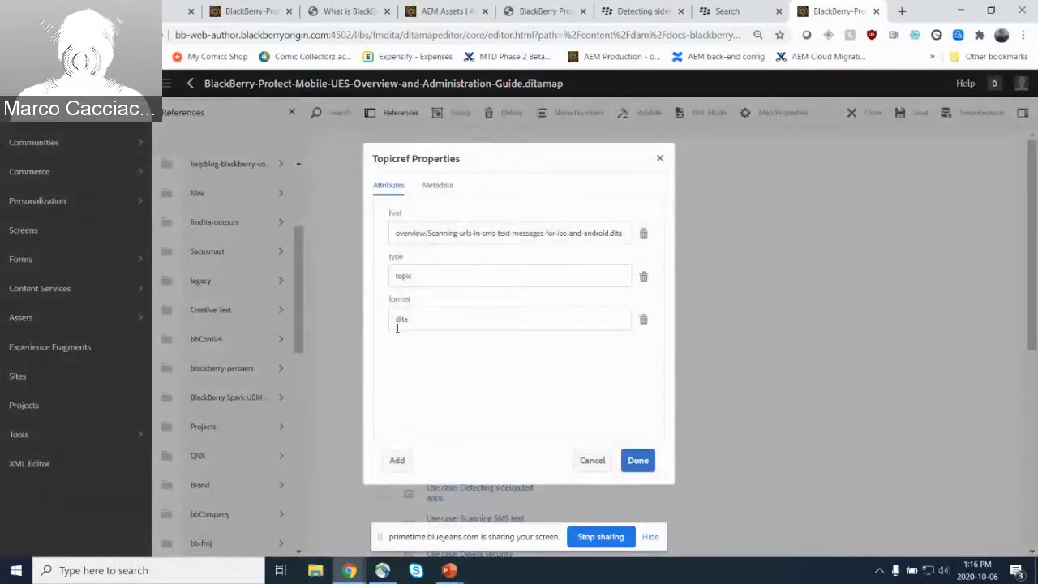
click(591, 459)
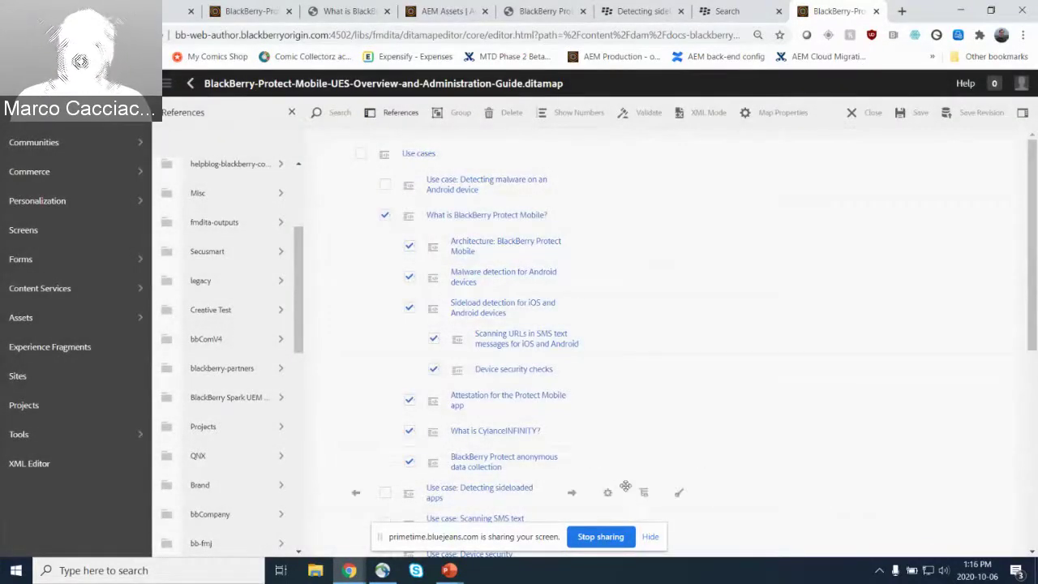
click(1021, 10)
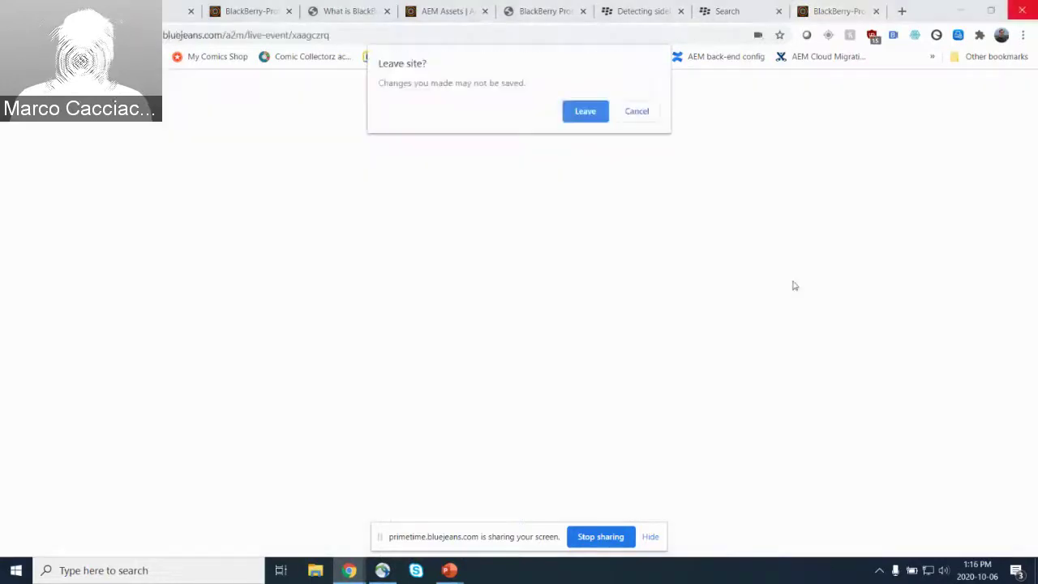
click(585, 110)
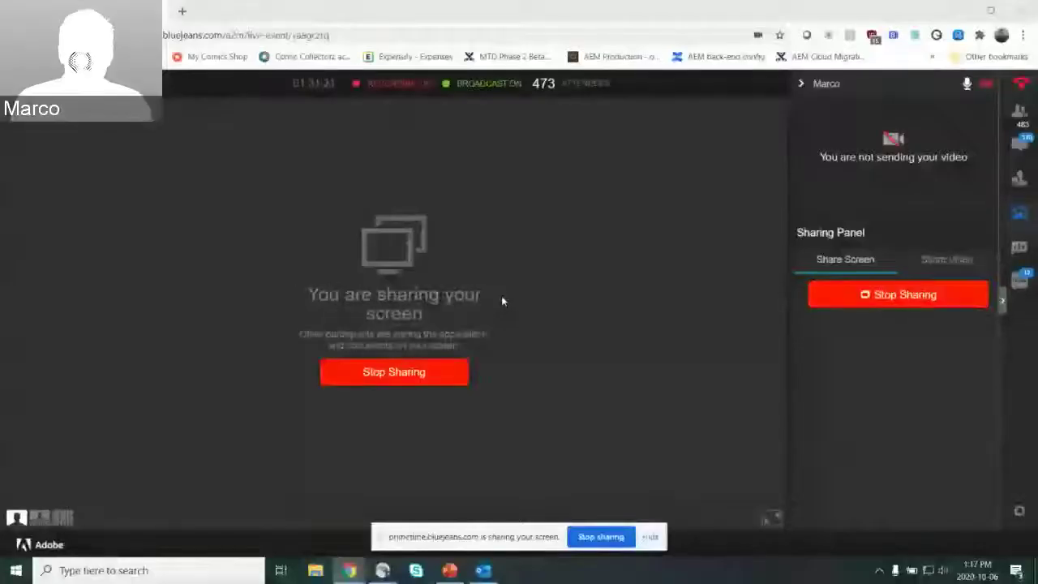
Switch to PowerPoint and start the slideshow from slide 8, "DITA features are easy to use"
click(450, 570)
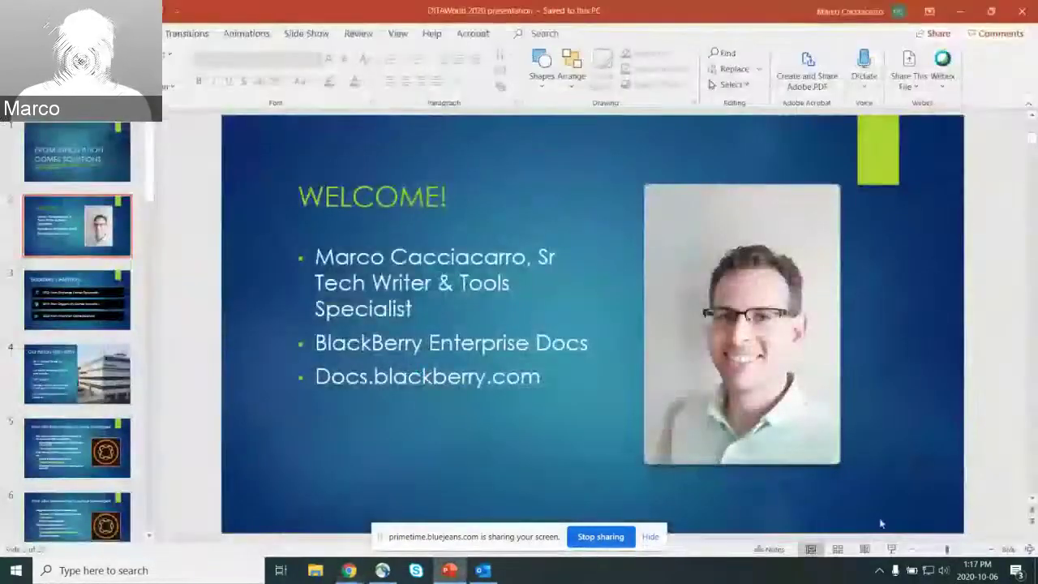
scroll(87, 416, down, 2)
scroll(87, 417, down, 3)
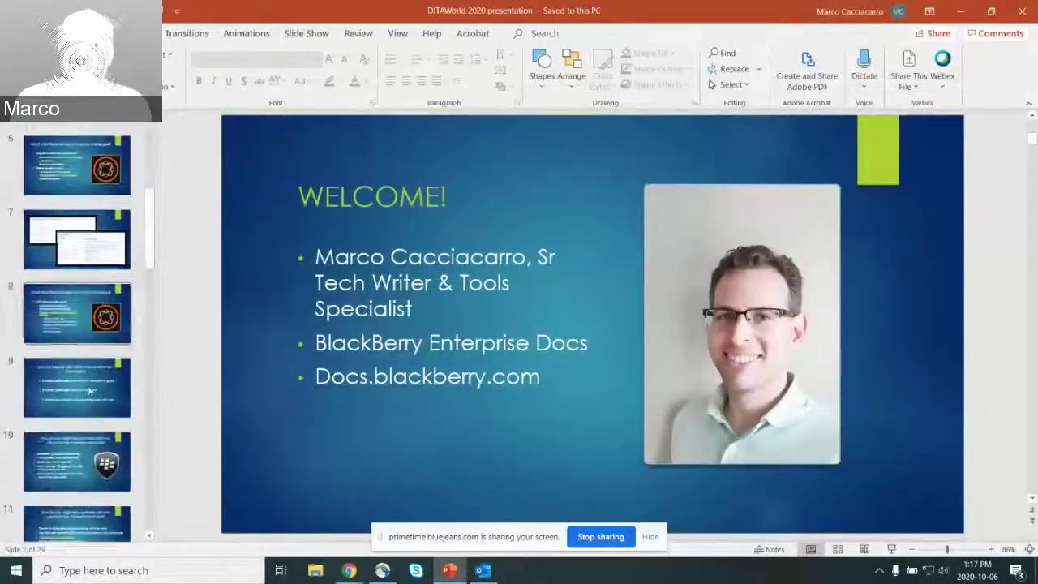
click(65, 310)
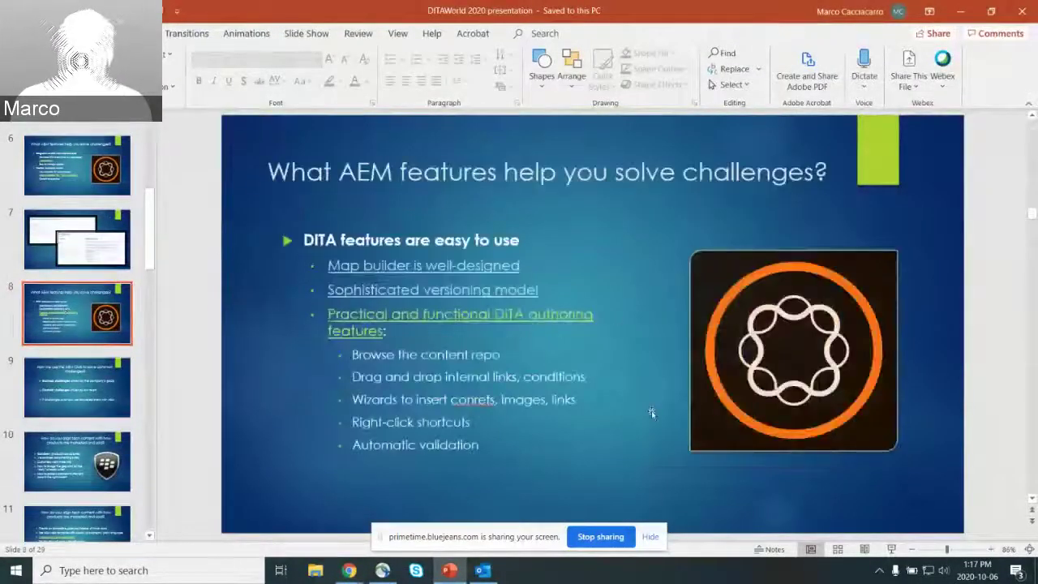
click(891, 552)
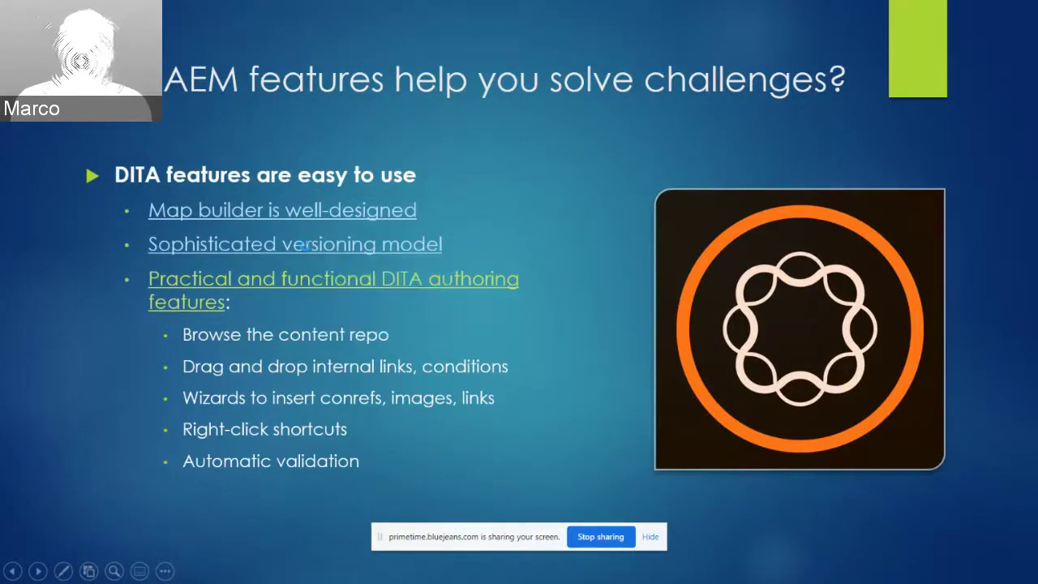
Follow the "Sophisticated versioning model" link and sign in to Adobe Experience Manager with the account user name and password
click(307, 252)
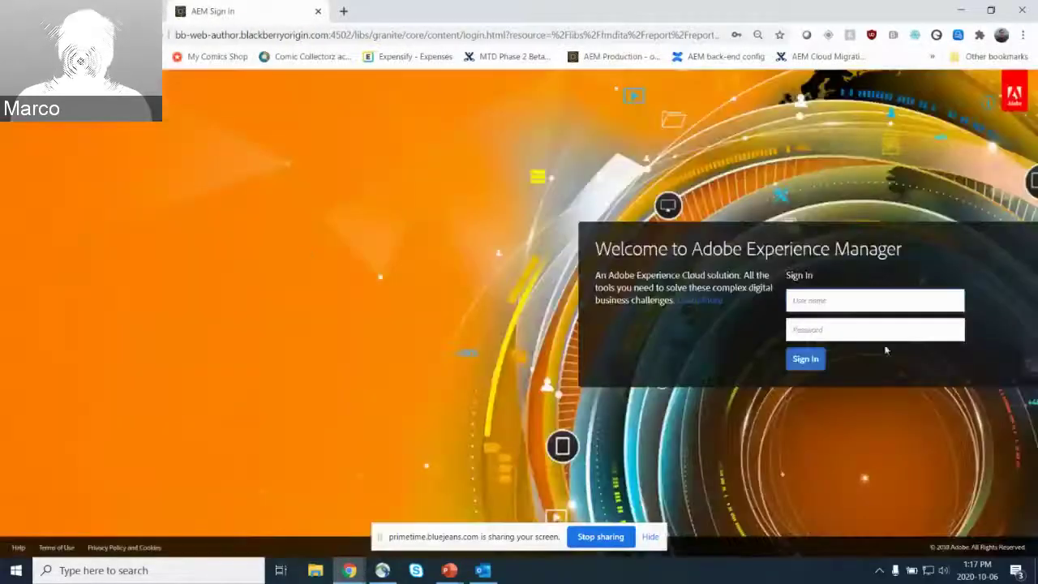
click(848, 304)
click(831, 331)
click(805, 360)
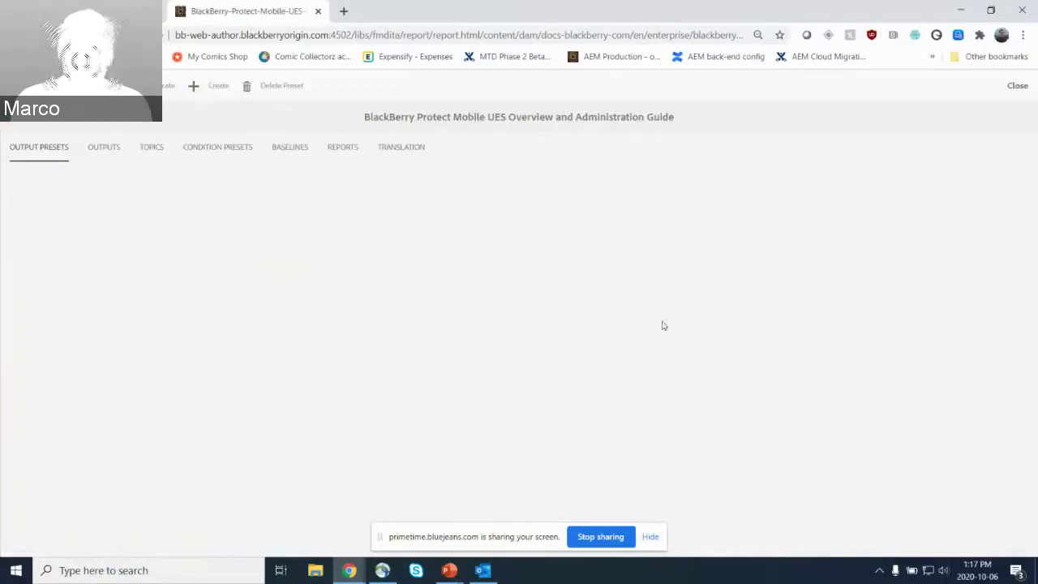
Open the guide's baselines and examine the topic versions, dates and labels in the MTD UES Sept 2020 GA baseline
click(289, 147)
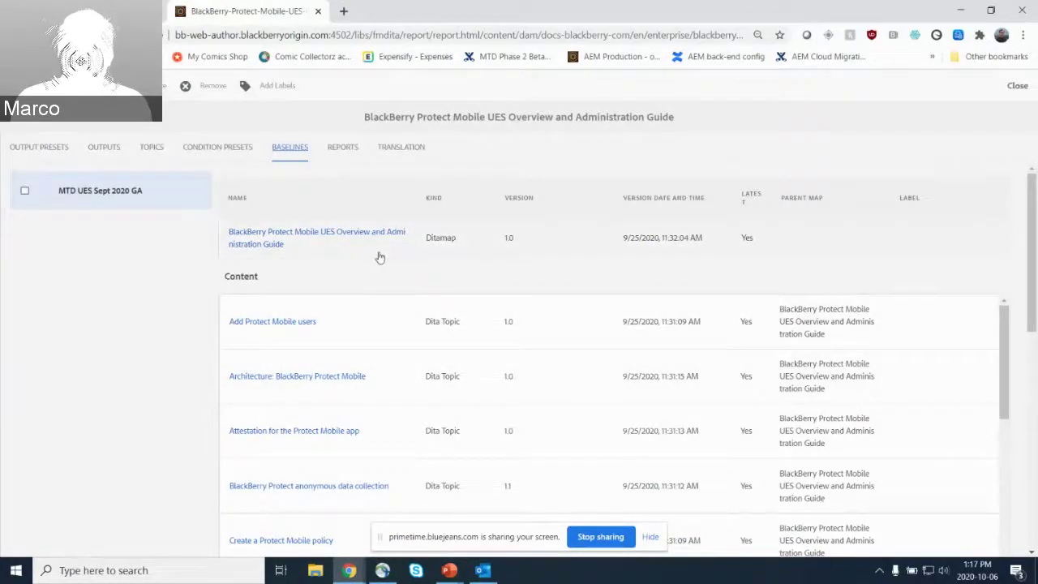
scroll(379, 257, down, 10)
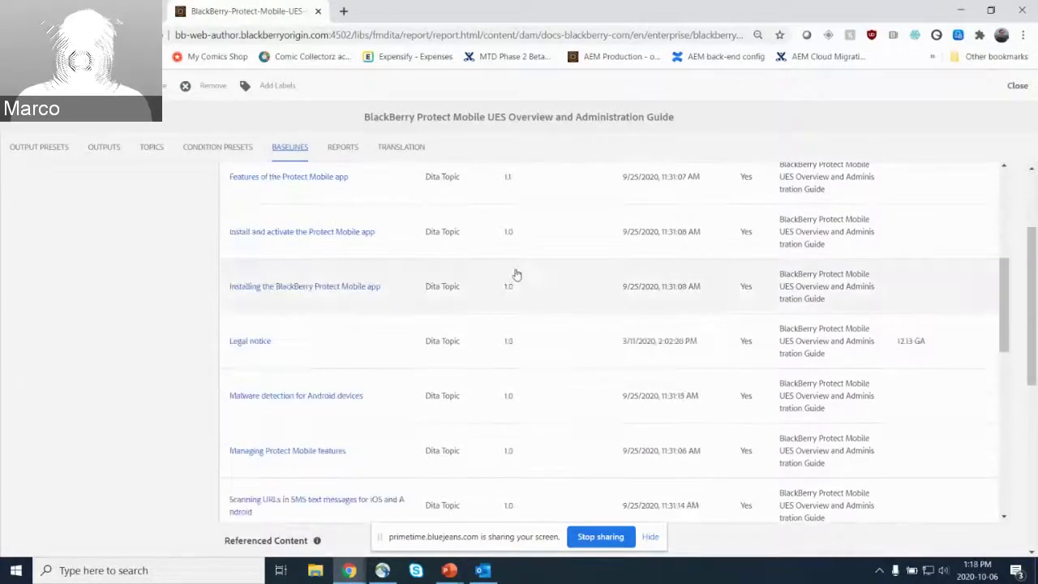
scroll(517, 275, down, 2)
scroll(519, 270, down, 2)
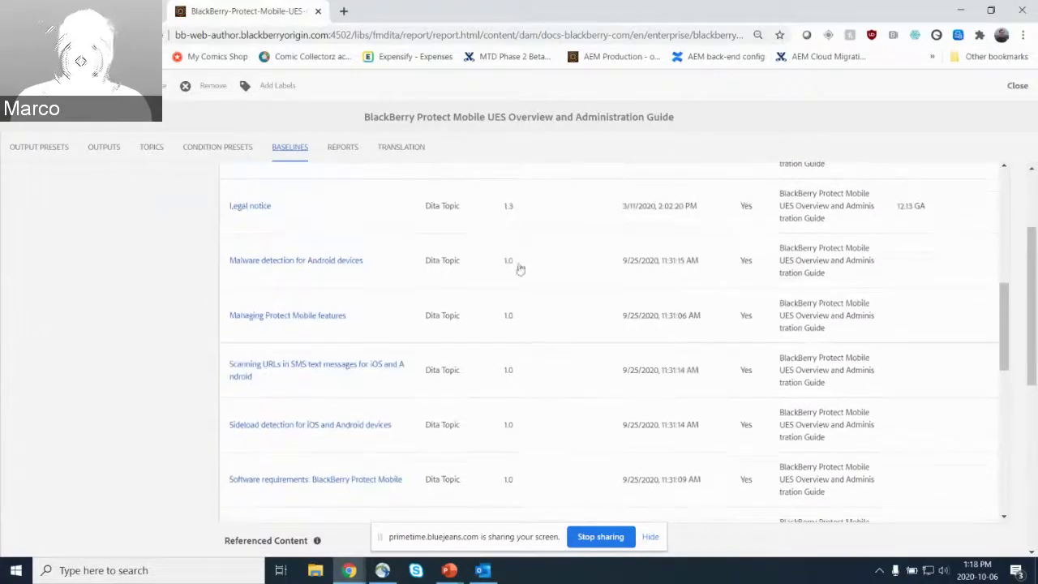
scroll(520, 268, down, 6)
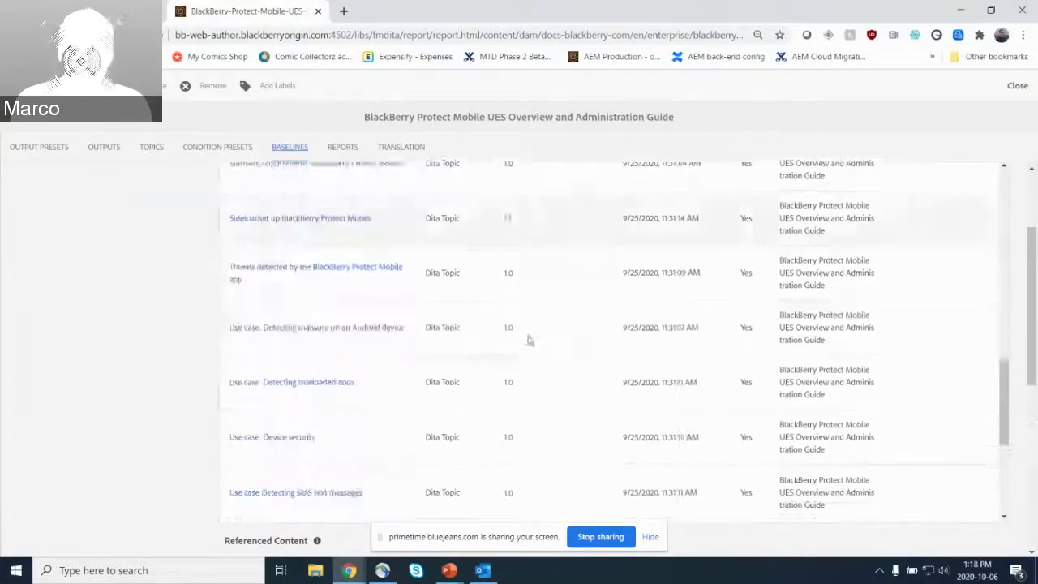
scroll(523, 340, up, 3)
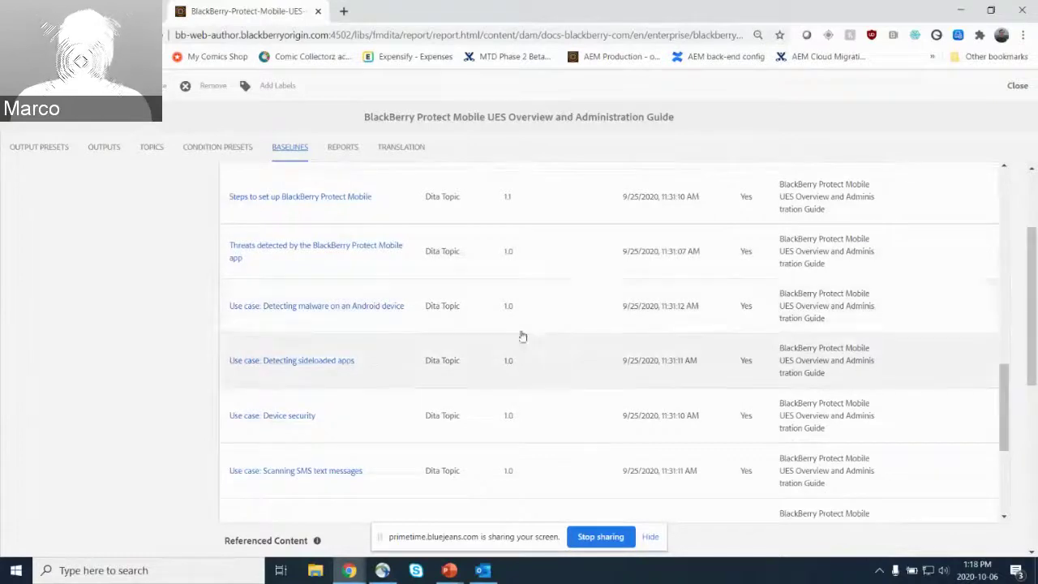
Browse all topics of the MTD UES Sept 2020 GA baseline and examine the selectable version of each topic
scroll(507, 345, up, 10)
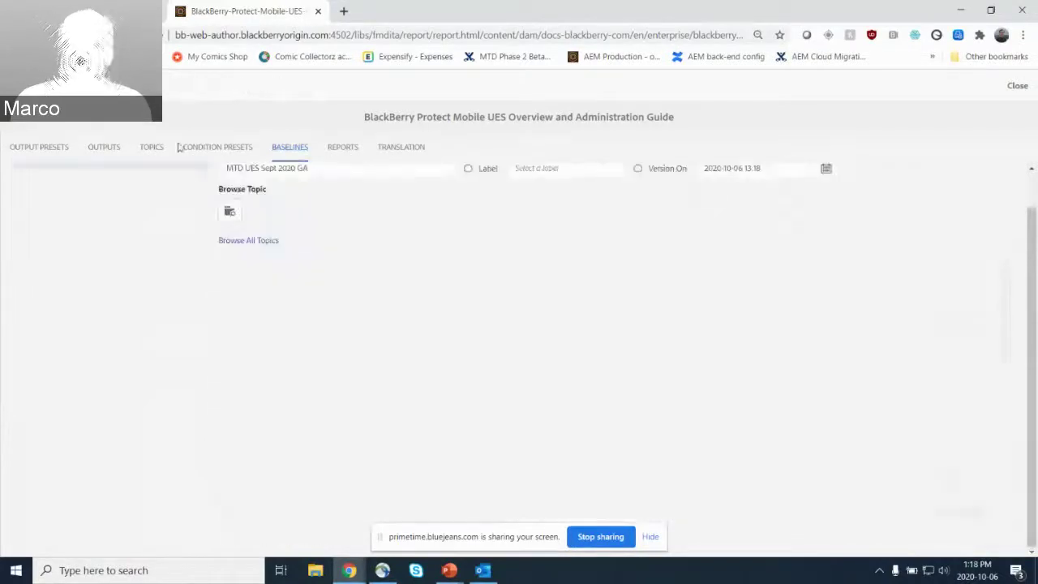
click(266, 242)
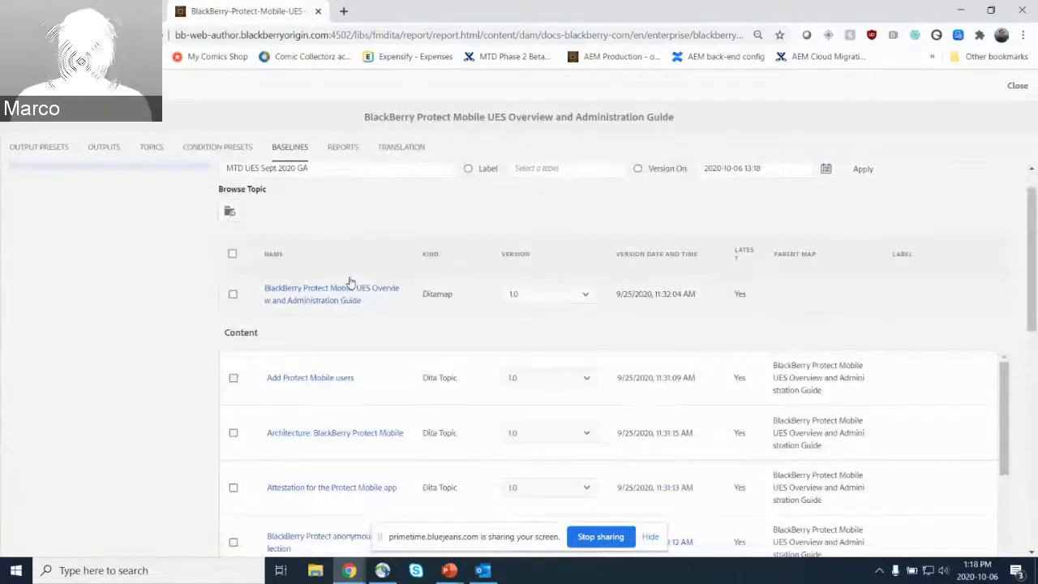
scroll(488, 398, down, 5)
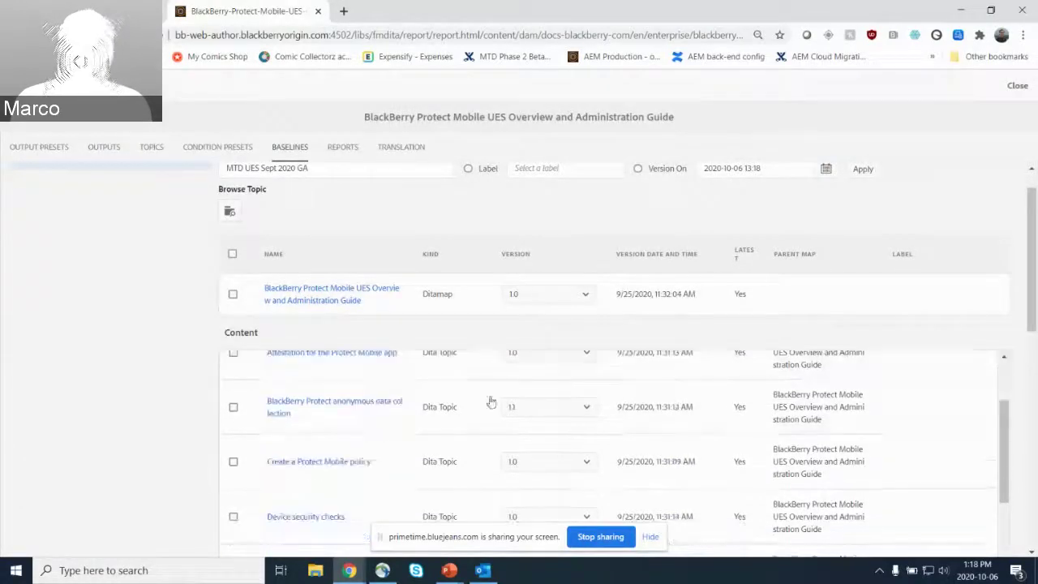
scroll(548, 434, down, 10)
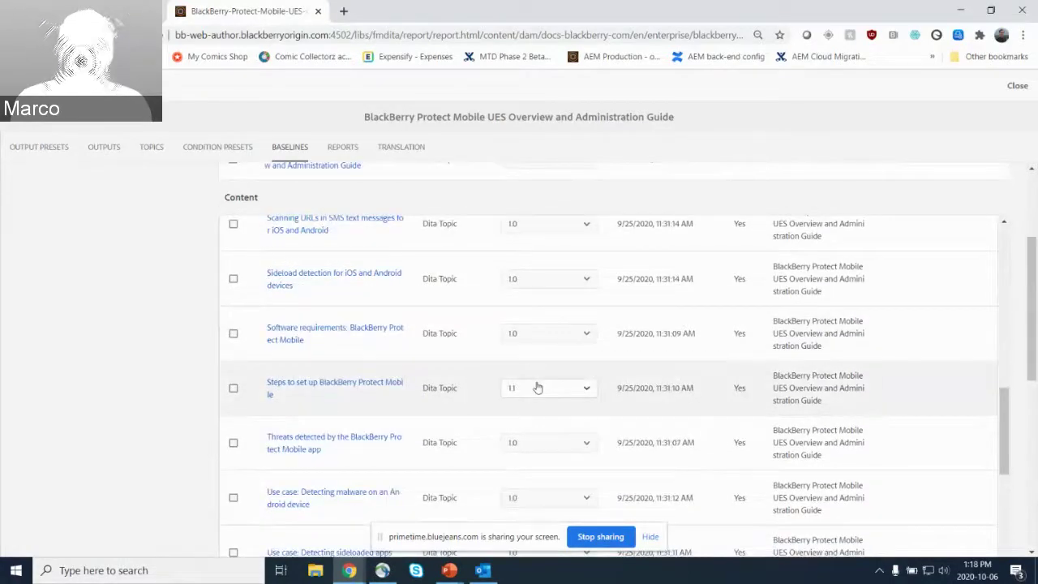
key(Down)
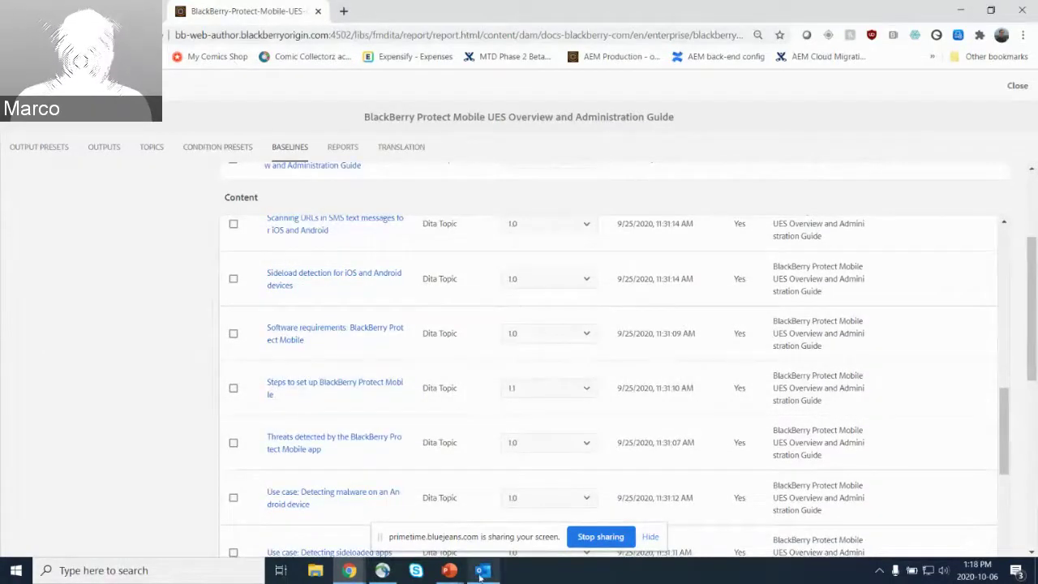
Switch to the PowerPoint slideshow, follow the "Practical and functional DITA authoring features" link, and open the linked topic for editing
click(448, 570)
click(516, 537)
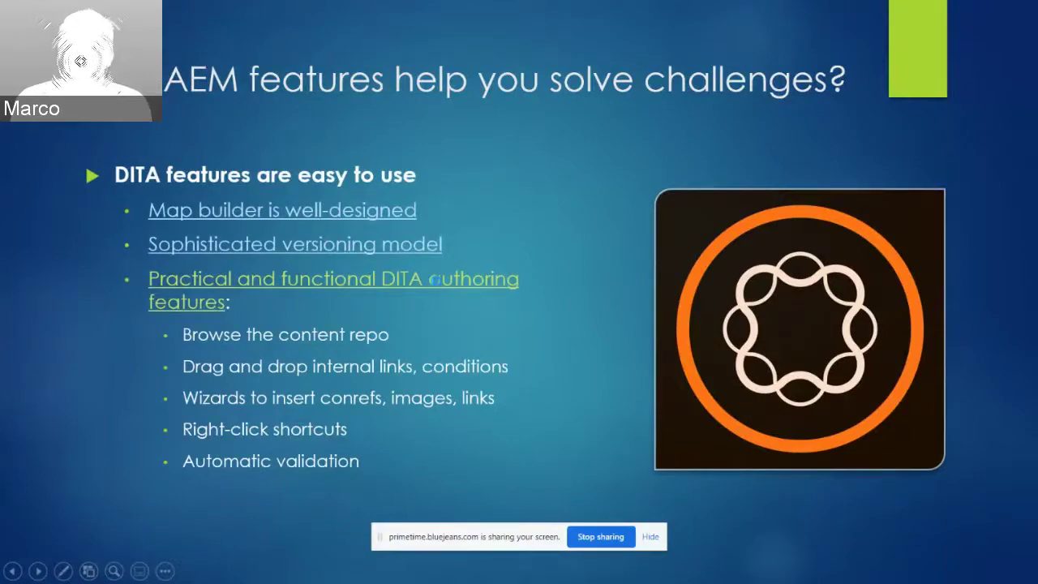
click(437, 283)
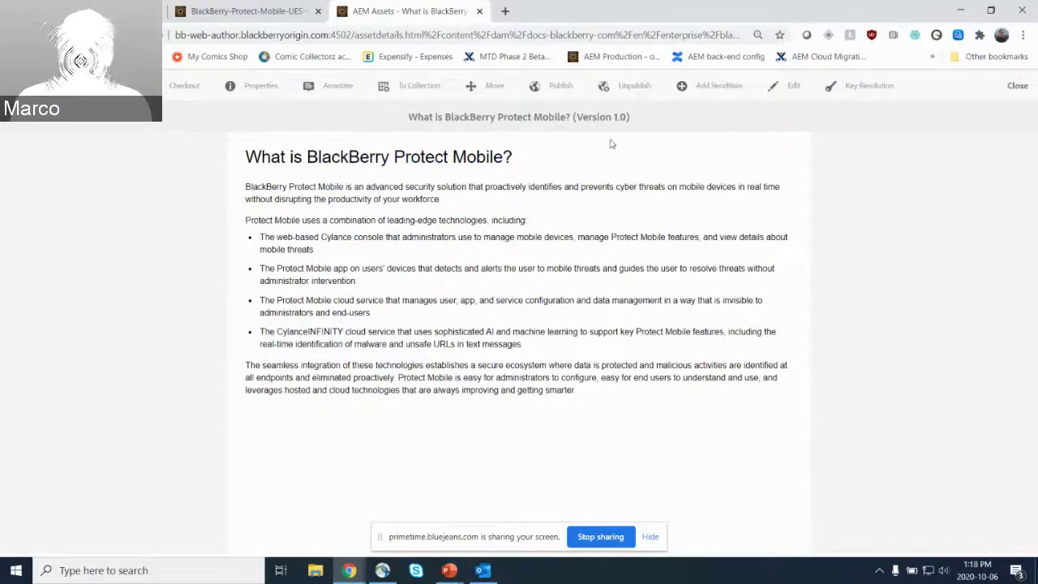
click(793, 86)
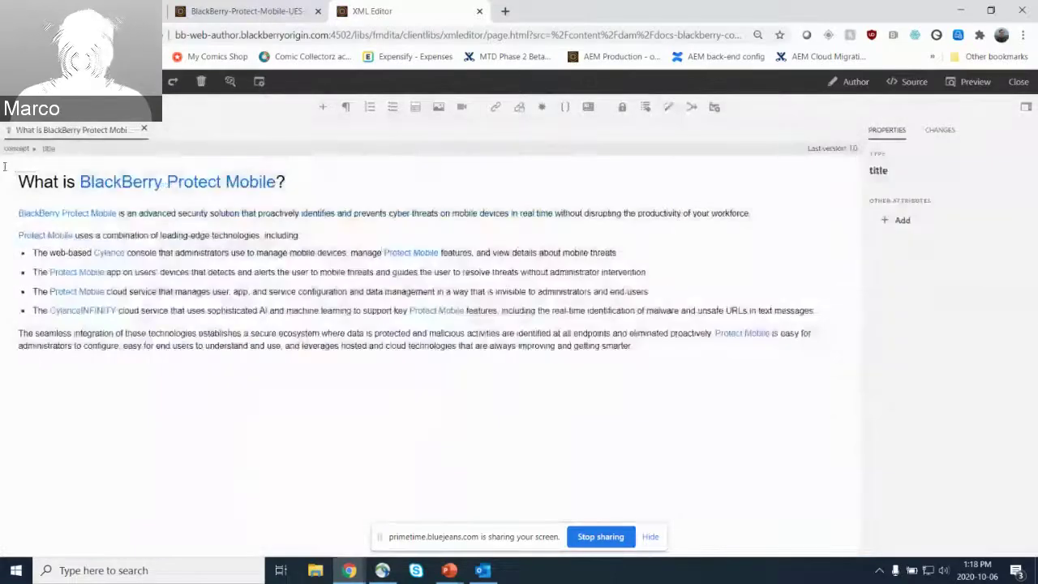
Set the folder profile to "docs.blackberry.com profile" in the user preferences and save them
click(259, 81)
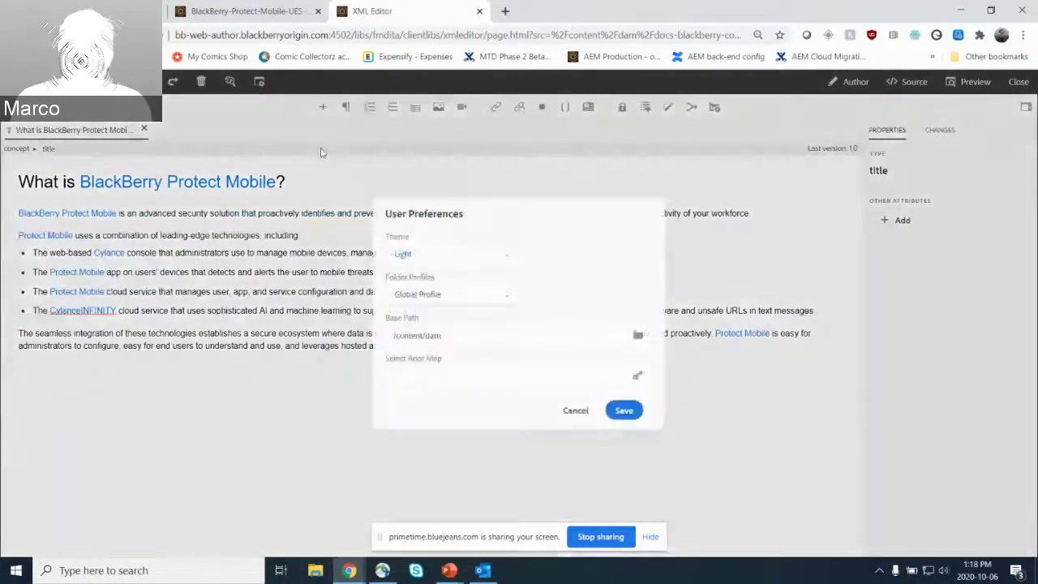
click(426, 294)
click(437, 316)
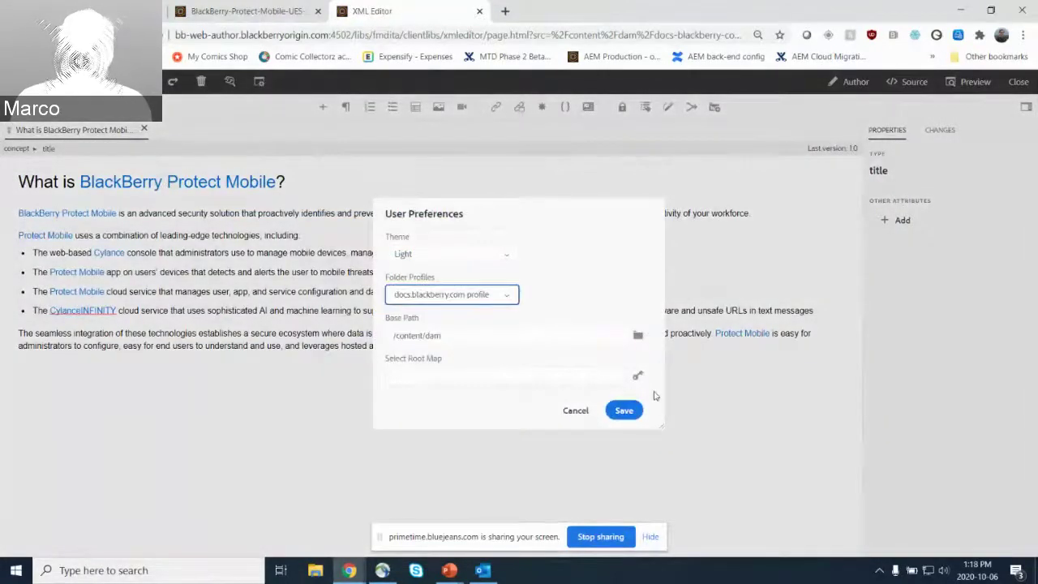
click(623, 410)
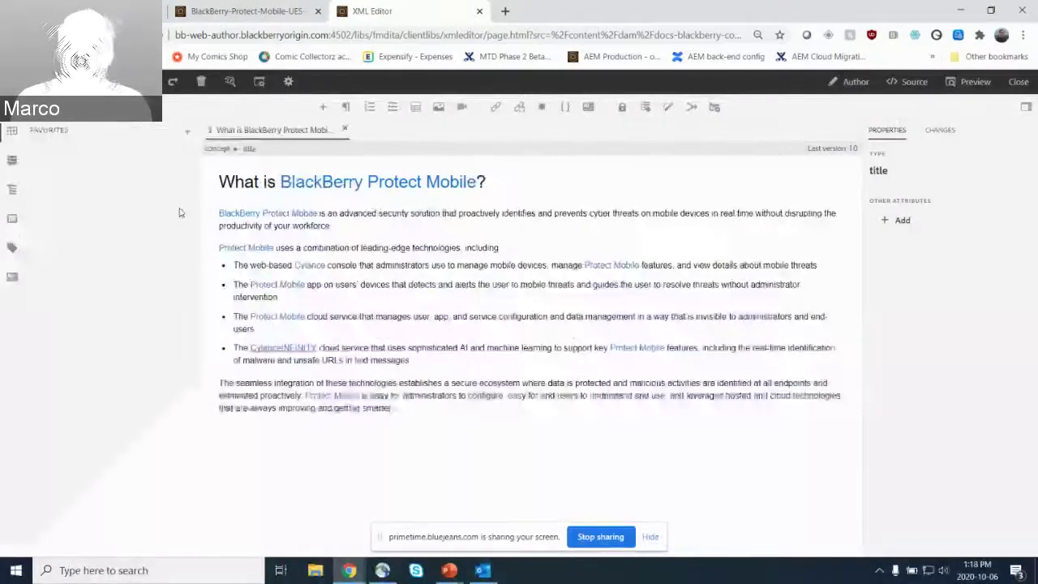
Show the content repository and expand the docs-blackberry-com folder down to English > Enterprise
click(13, 164)
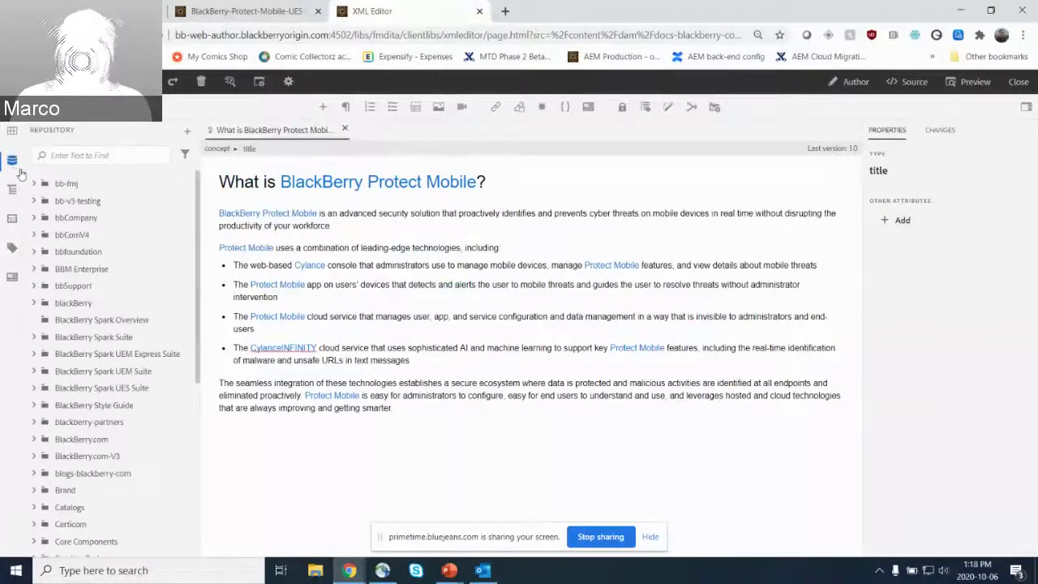
scroll(97, 275, down, 5)
scroll(118, 301, down, 1)
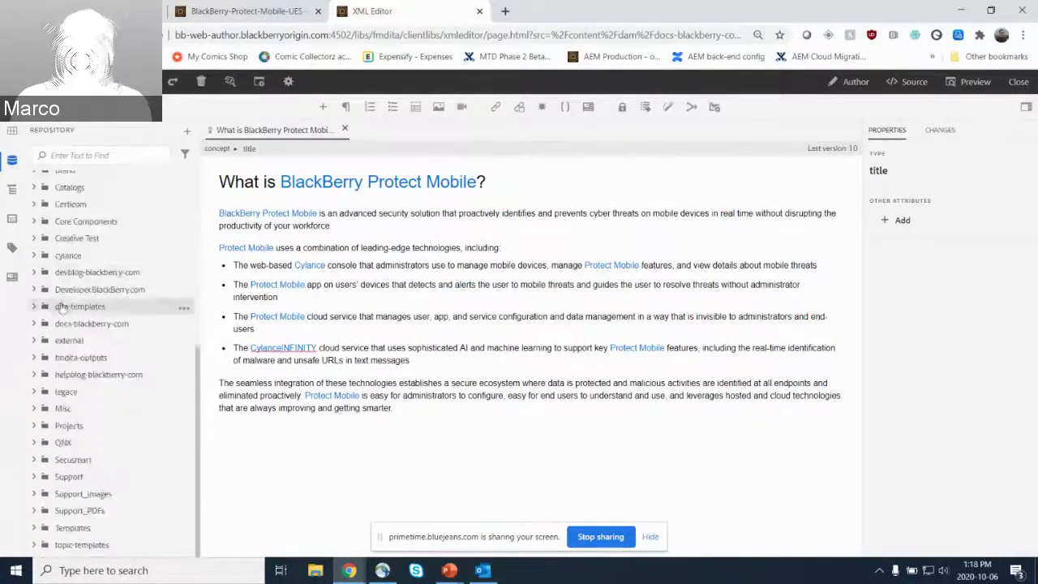
click(34, 324)
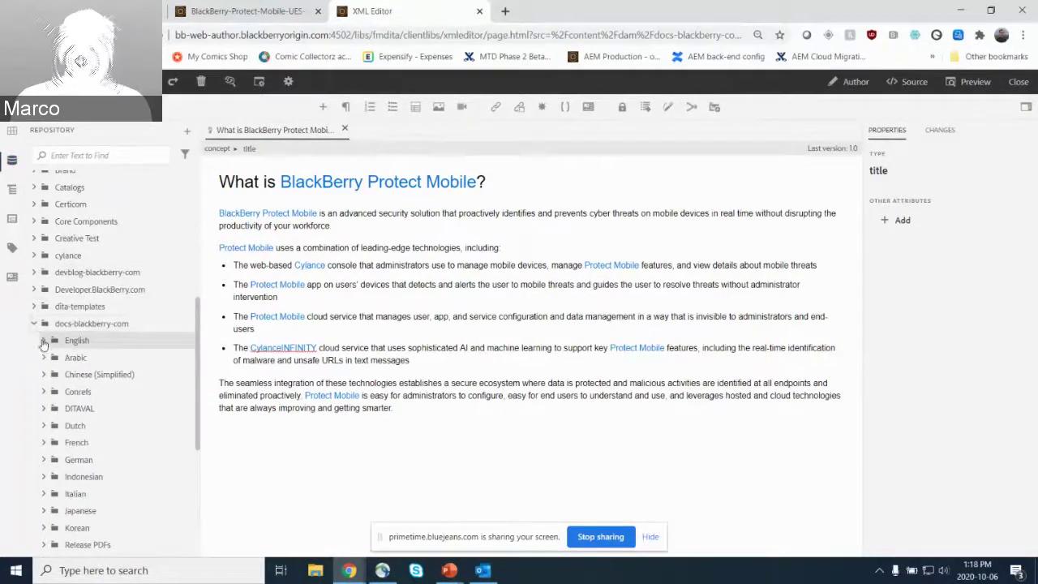
click(43, 340)
scroll(97, 389, down, 2)
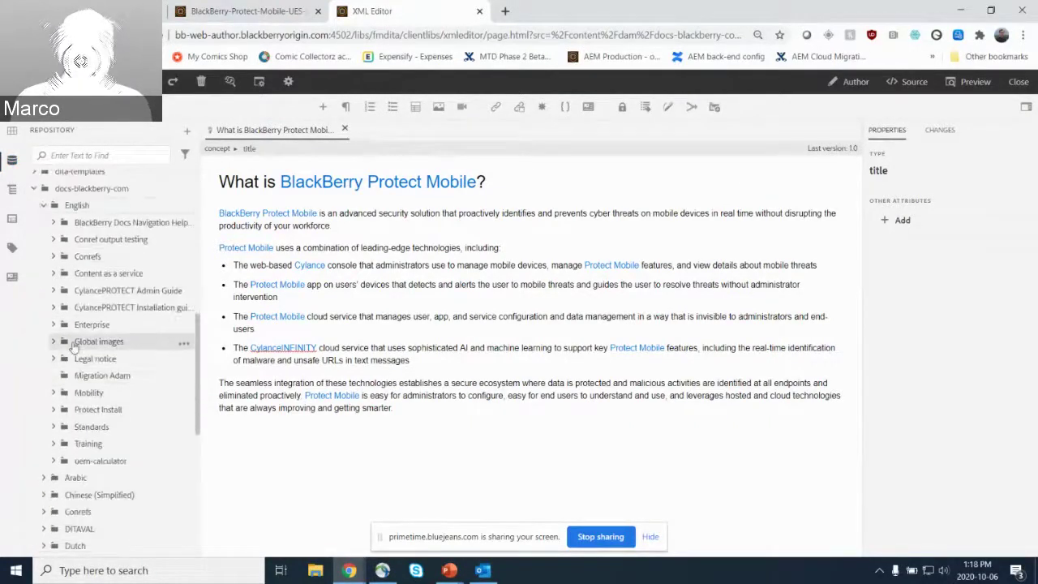
click(52, 324)
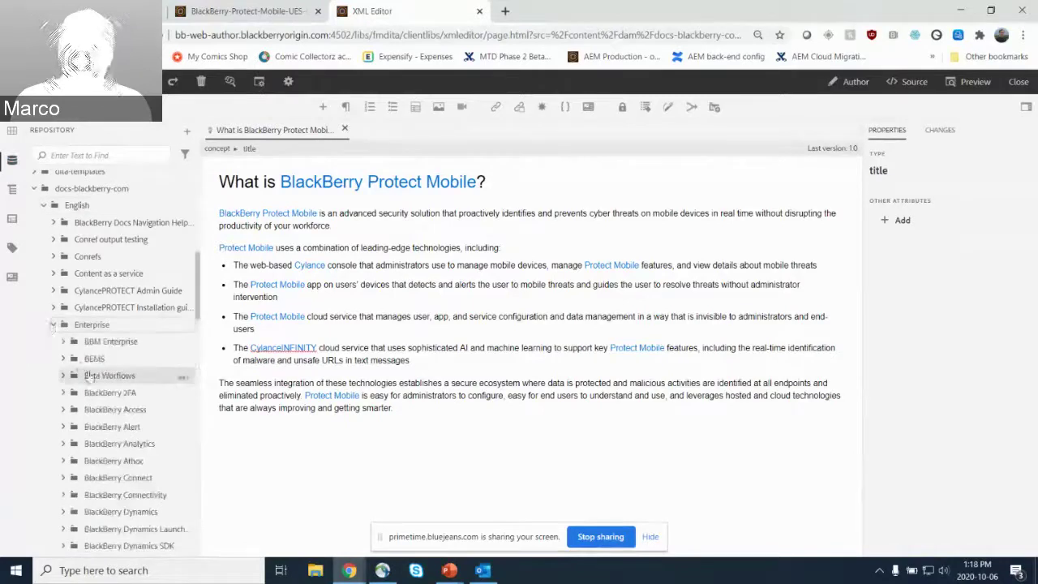
Open the GCC-7315 Support desktop mode map from BlackBerry Connect > Features > 3.4 features
scroll(74, 381, down, 3)
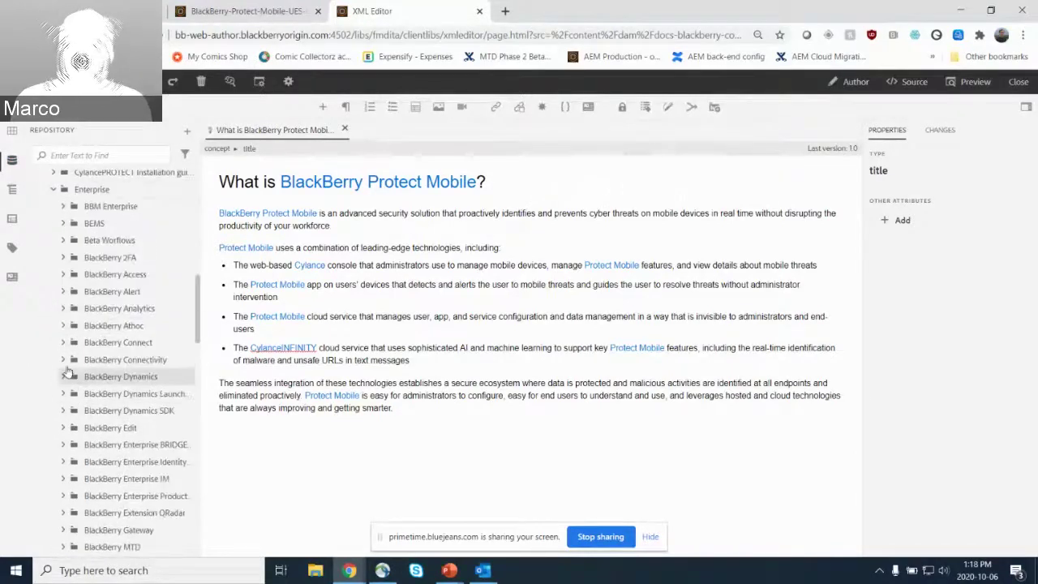
click(63, 342)
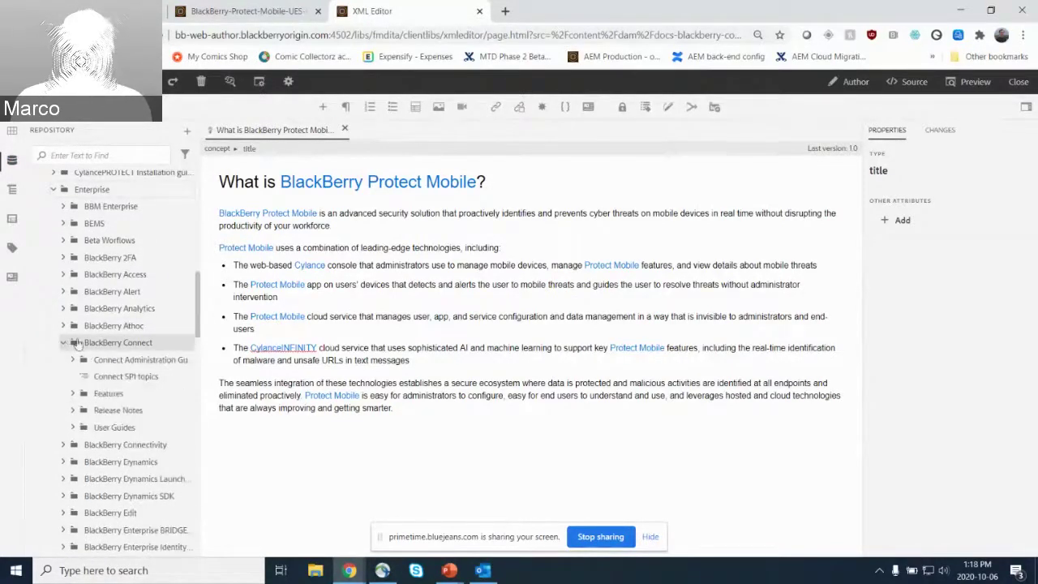
click(71, 396)
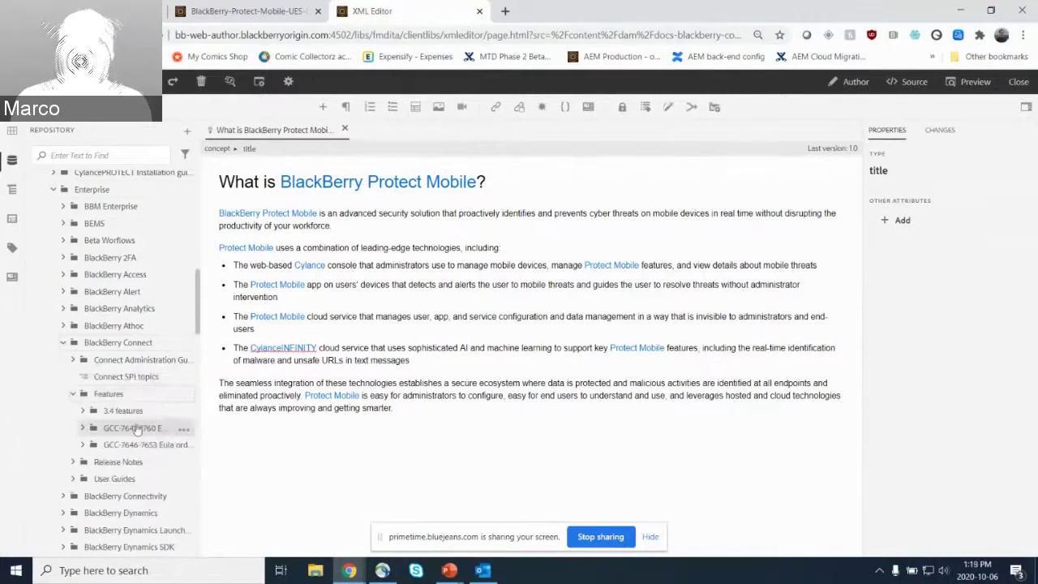
click(85, 411)
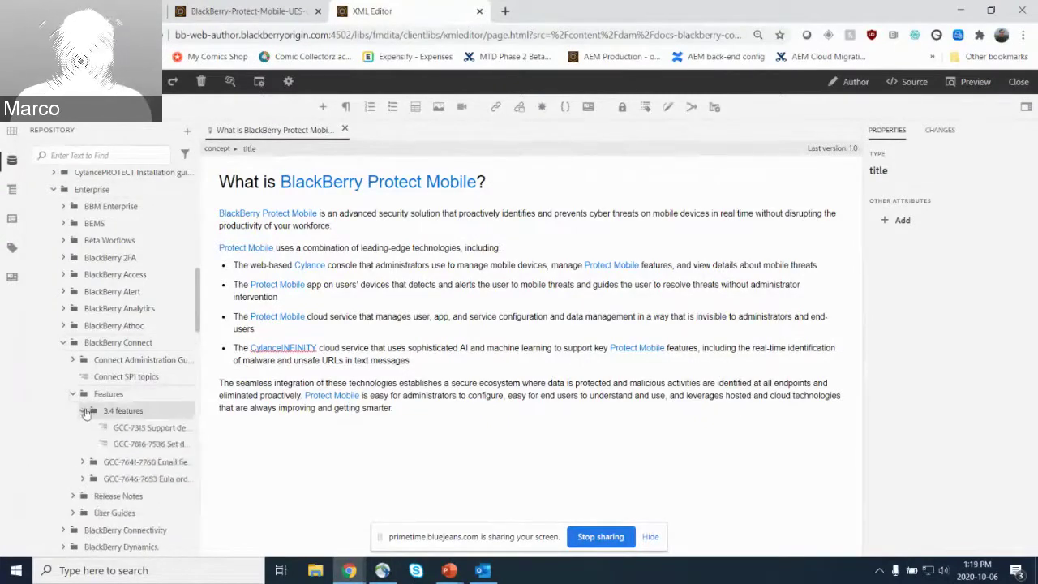
double_click(134, 427)
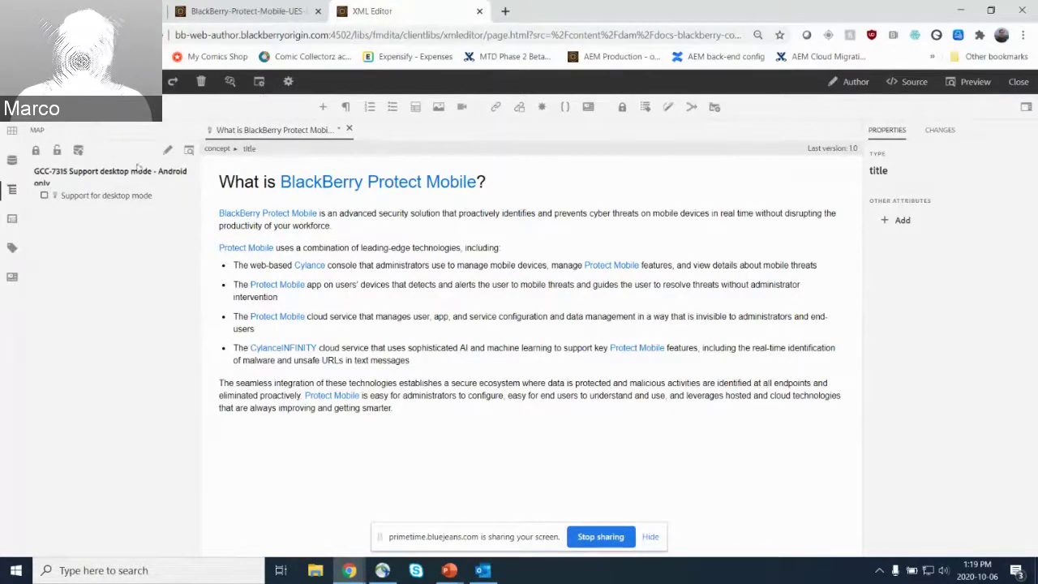
Open the first topic in BlackBerry Connect's Release Notes > iOS > 2.8 repository folder and show its tags
click(12, 159)
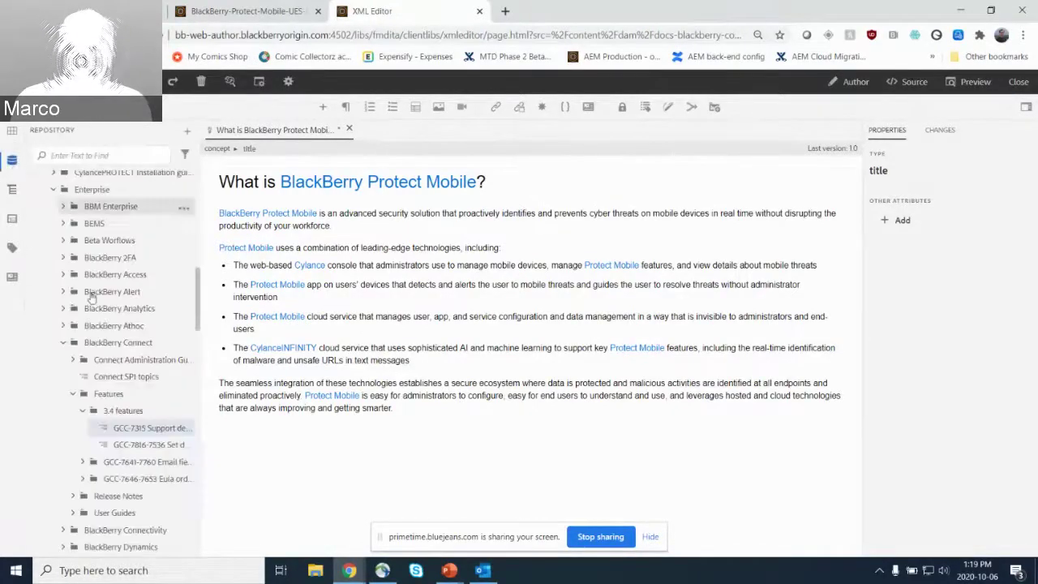
scroll(92, 384, down, 1)
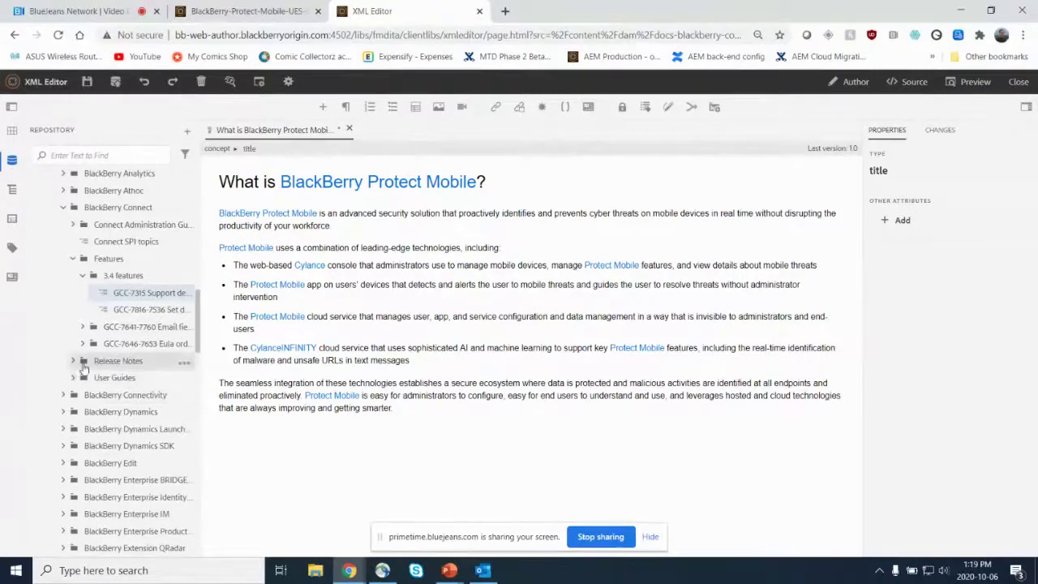
click(73, 360)
click(84, 395)
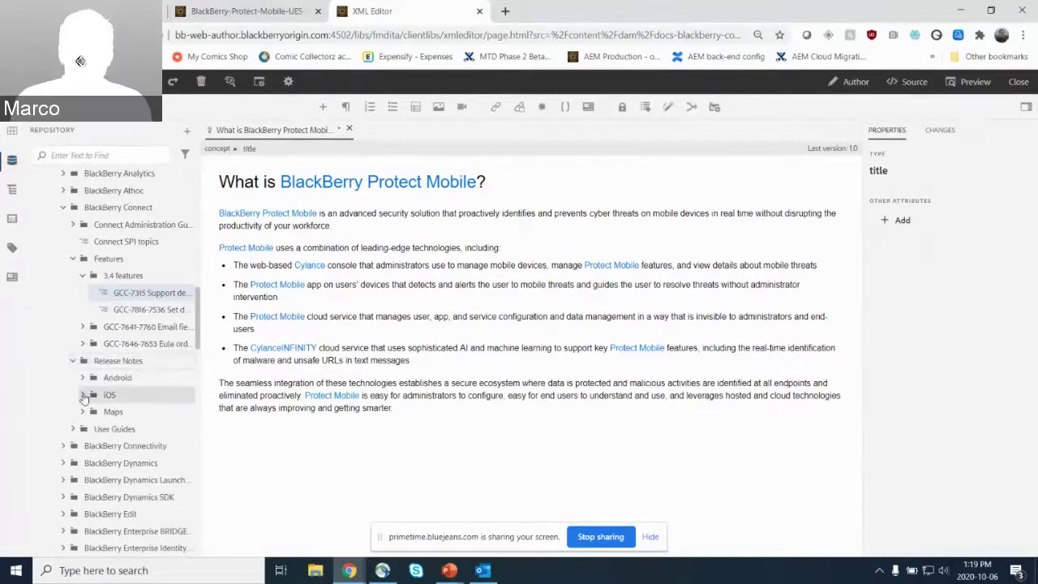
click(91, 412)
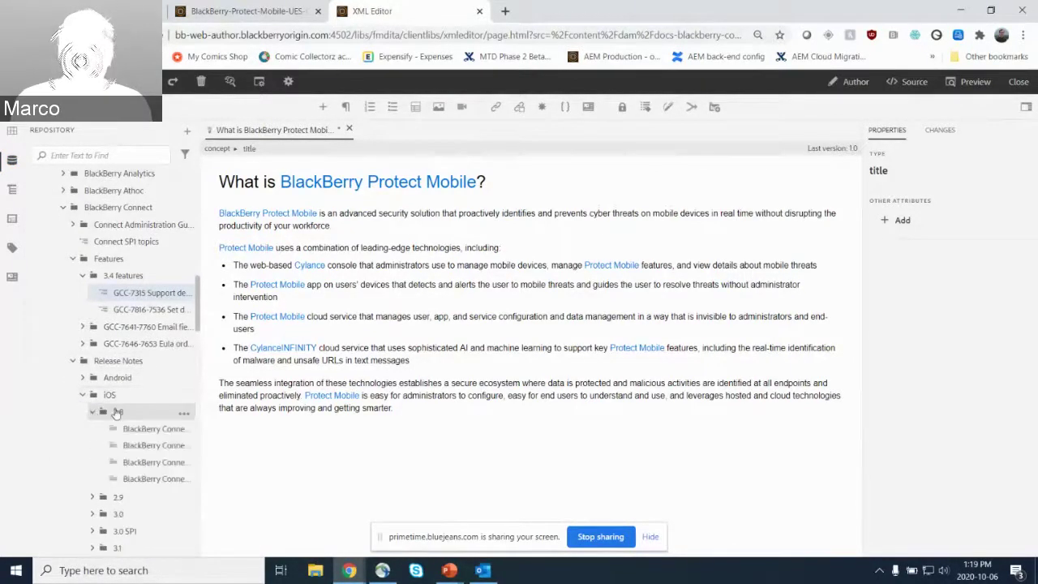
double_click(131, 429)
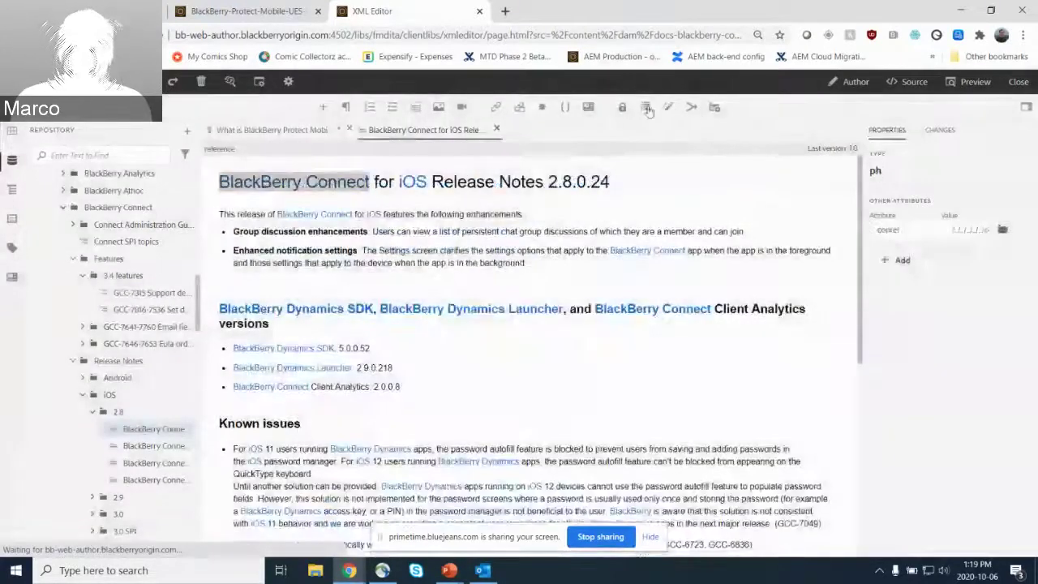
click(645, 109)
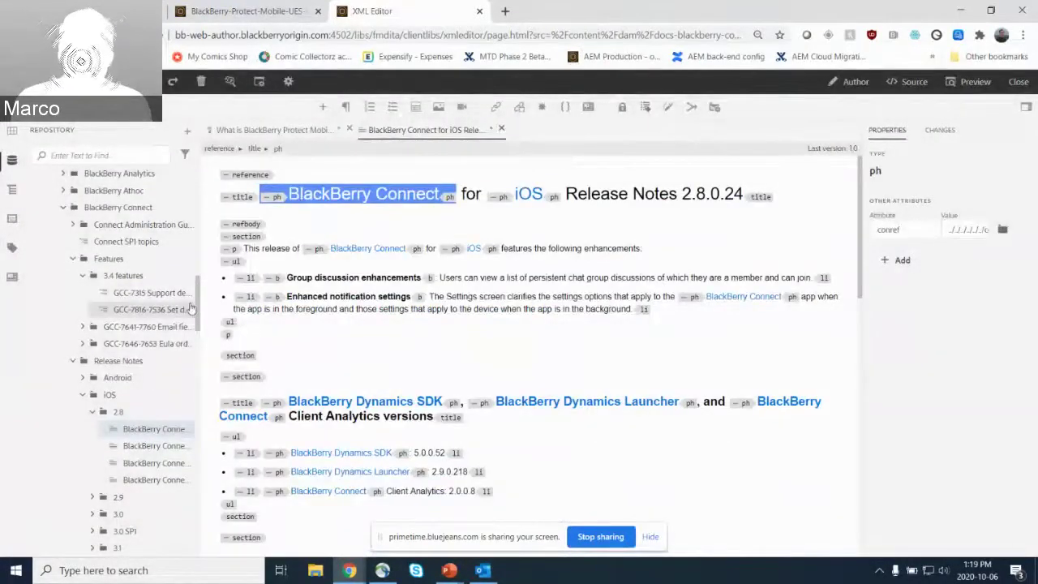
Insert a cross-reference to the "BlackBerry Connect for iOS Release Notes 2.8.1.791 (MR1)" topic before "enhancements" in the introductory sentence
scroll(146, 381, down, 2)
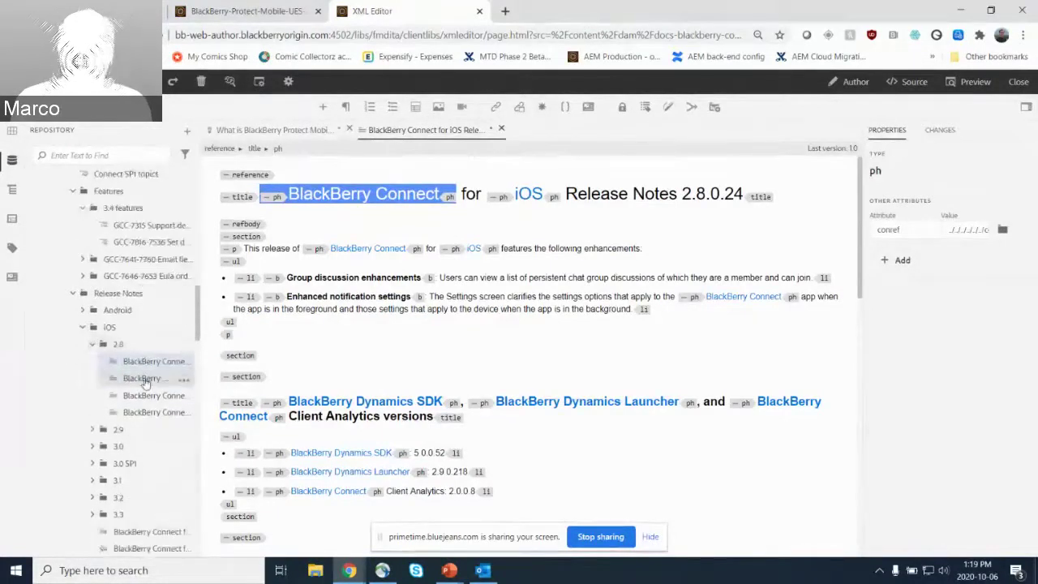
scroll(144, 373, down, 4)
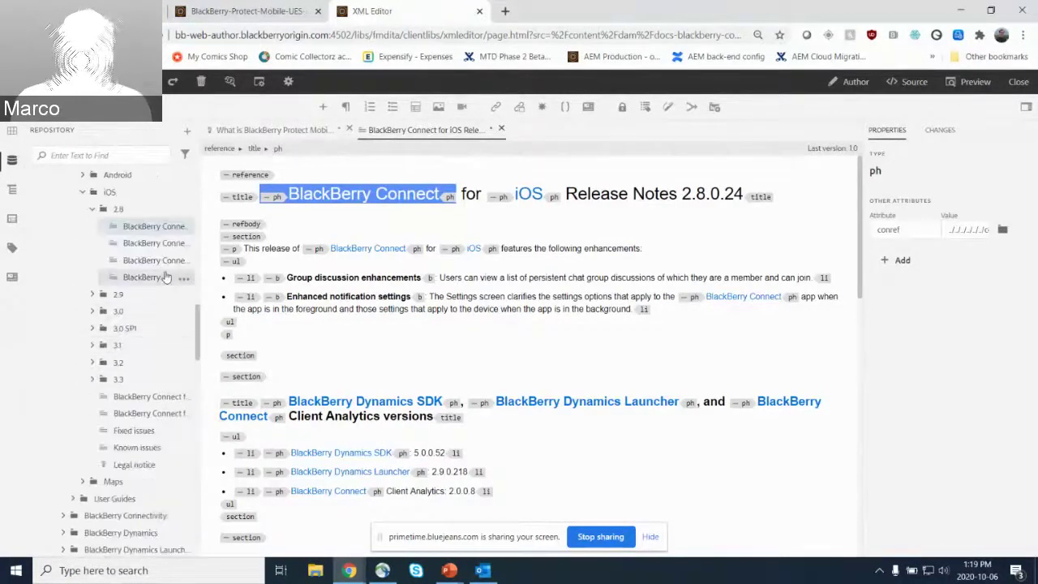
scroll(142, 259, up, 2)
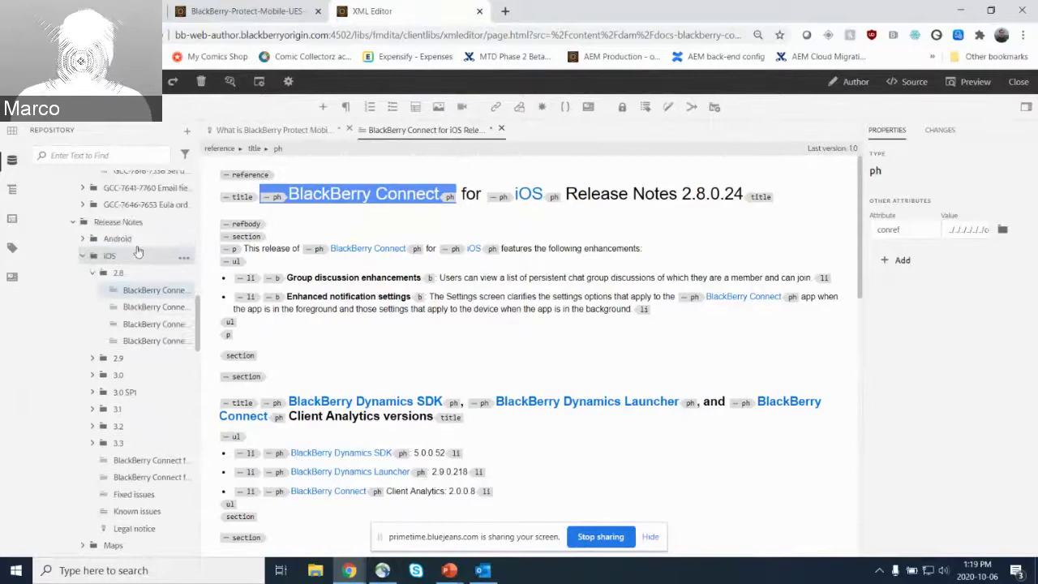
click(146, 315)
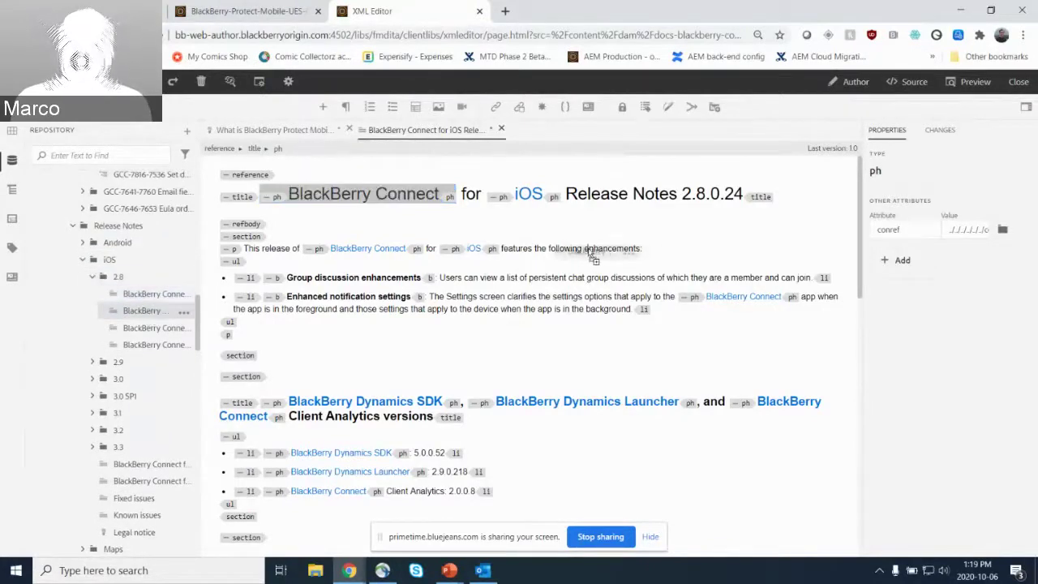
drag(590, 254, 583, 250)
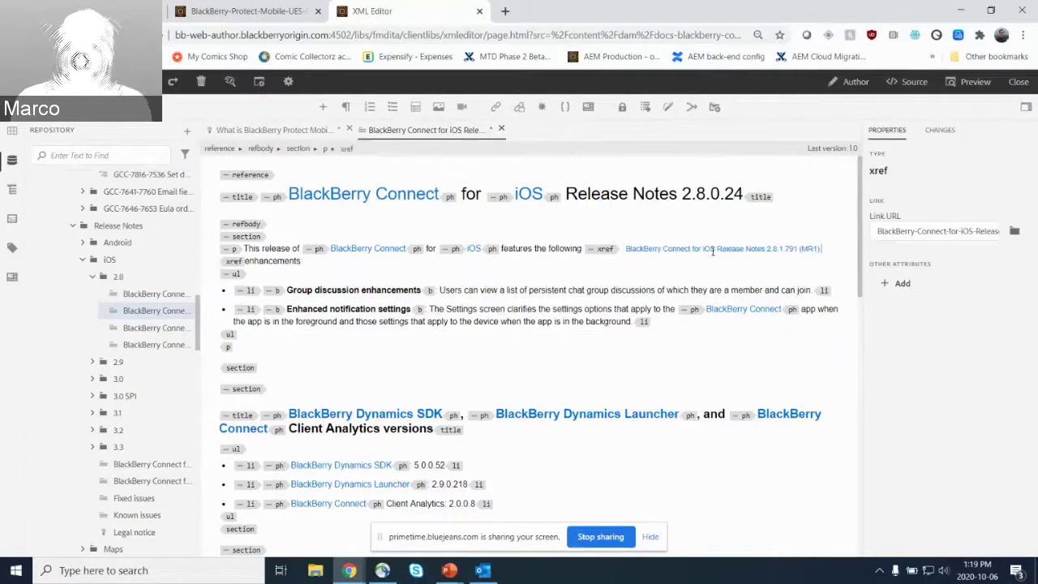
Apply the MacOS platform condition to the "Group discussion enhancements" list item and the Windows condition to the "Enhanced notification settings" item
click(12, 248)
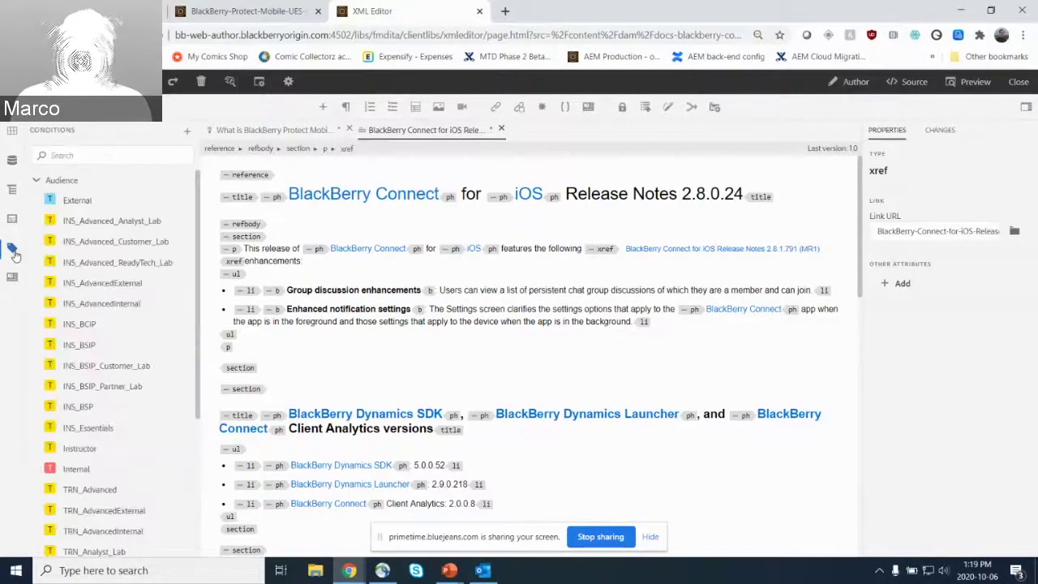
click(35, 180)
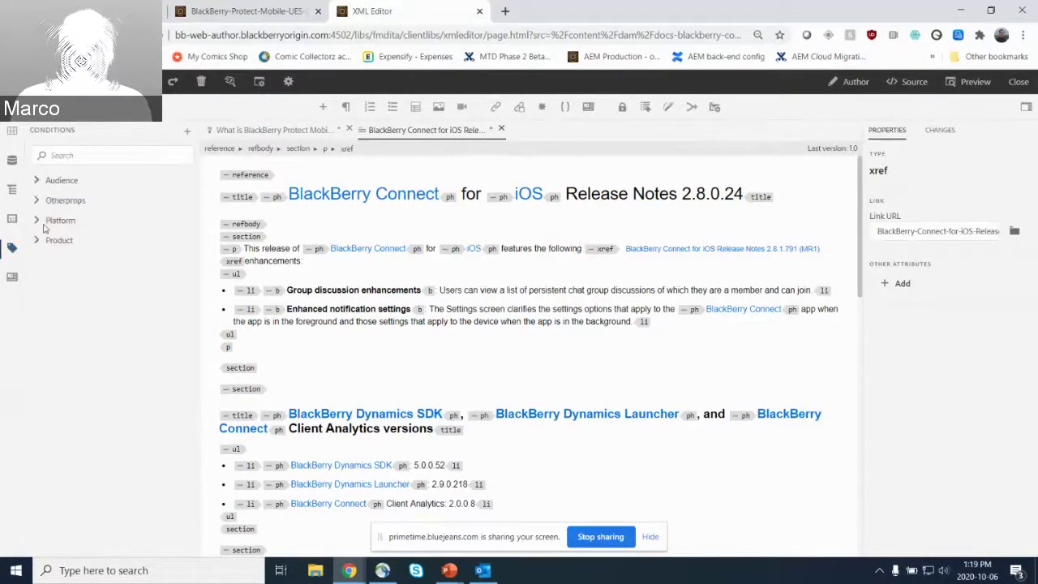
click(35, 221)
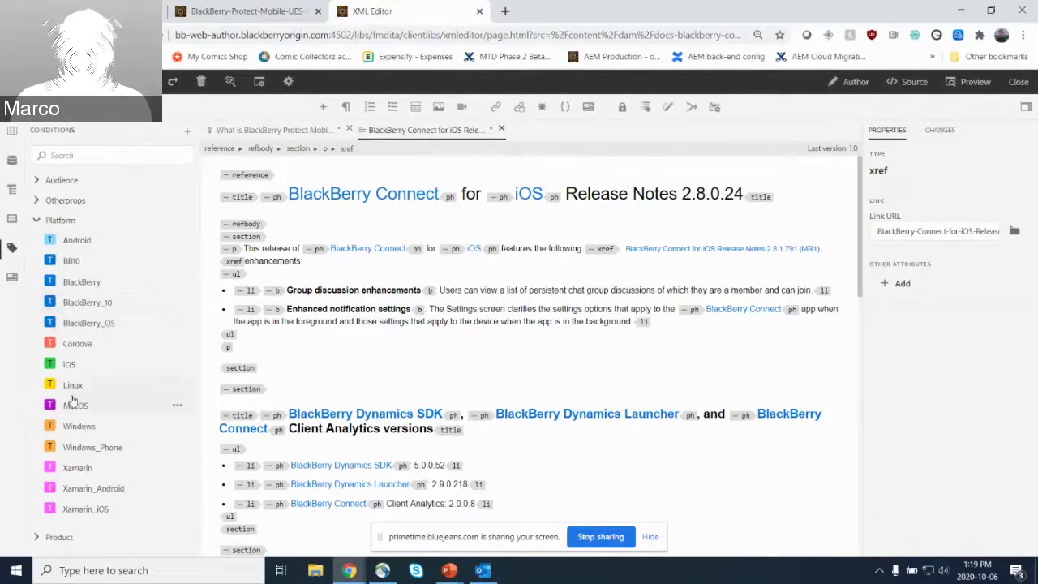
drag(73, 403, 514, 292)
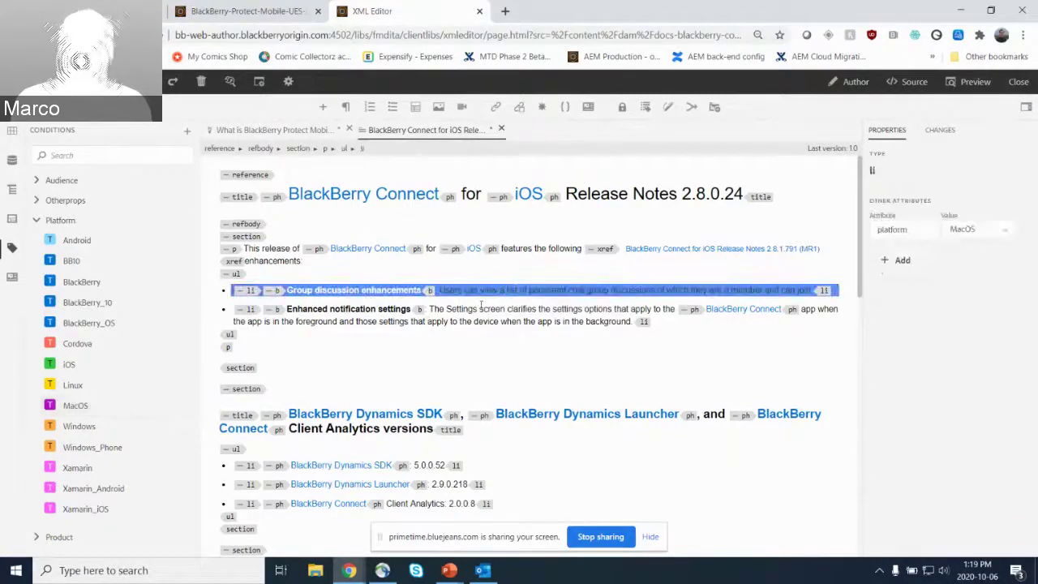
click(482, 307)
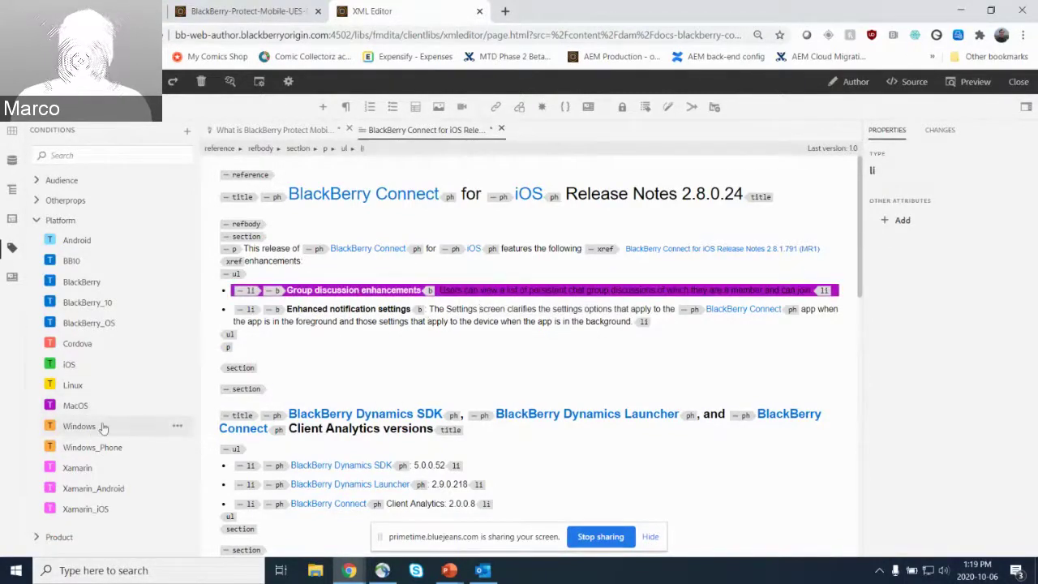
drag(103, 427, 492, 316)
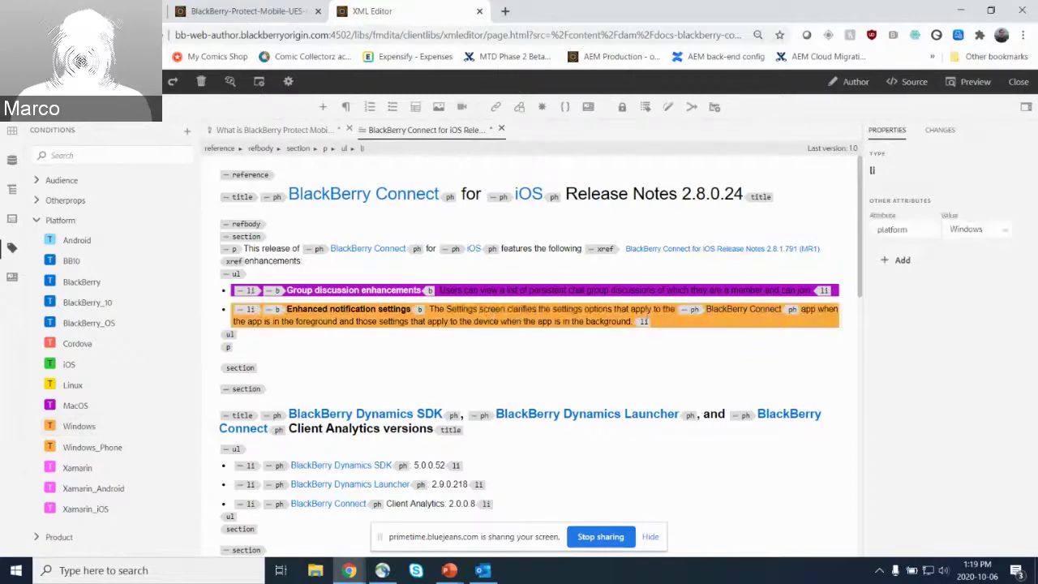
Examine the options for inserting an image and a web link reference without inserting either one
click(437, 108)
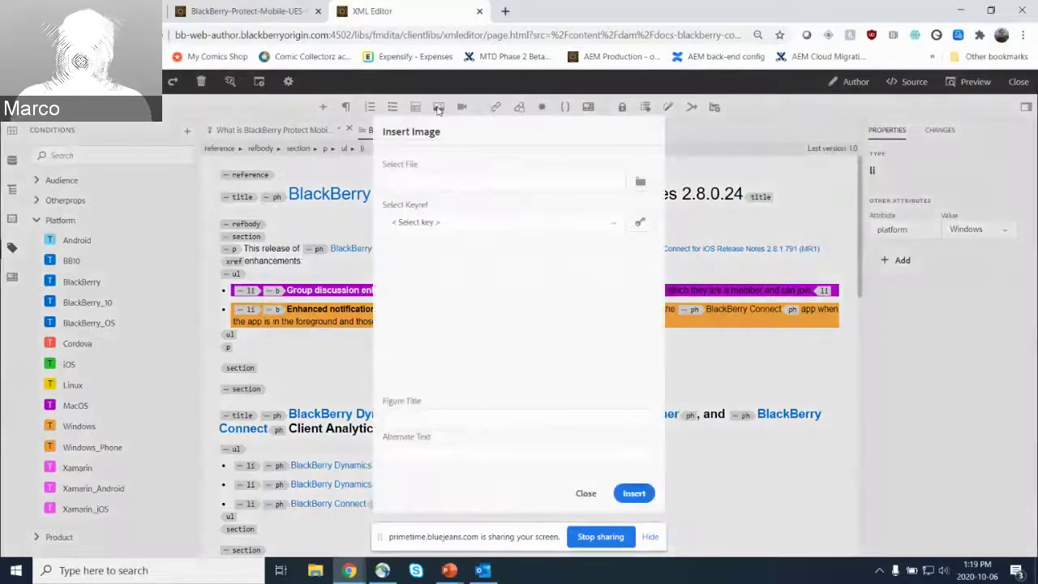
click(585, 492)
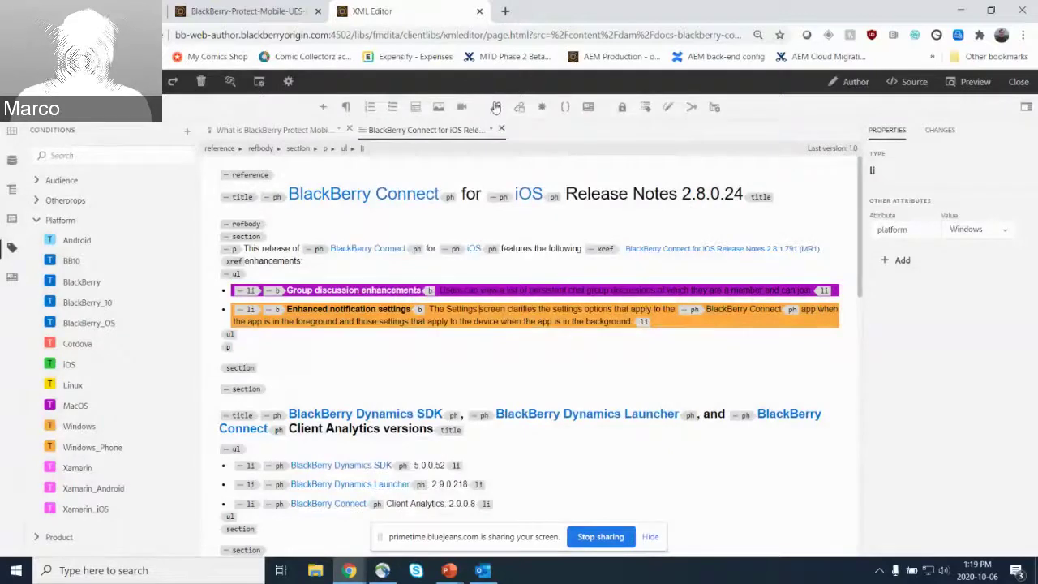
click(496, 108)
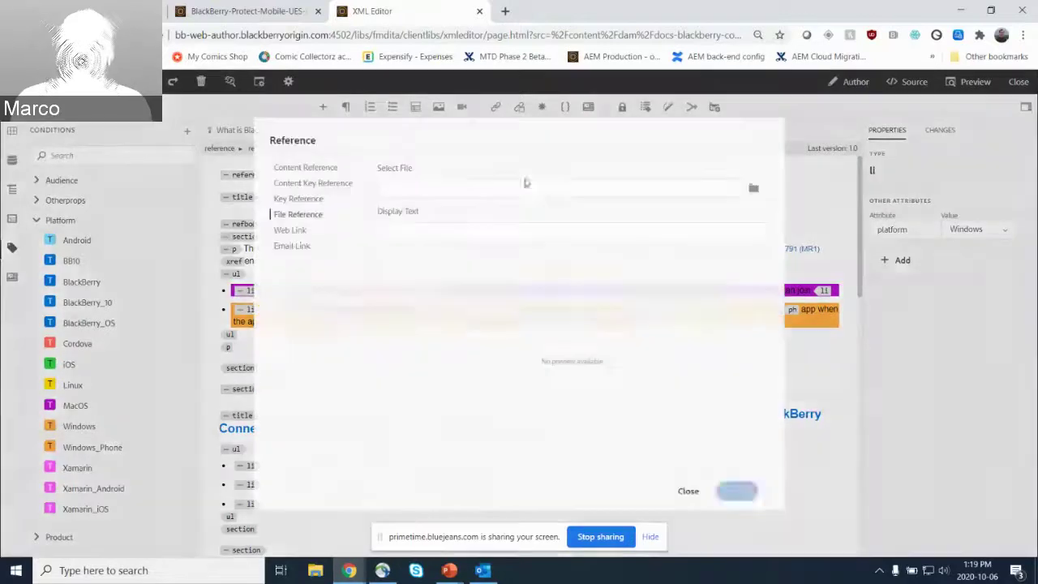
click(292, 229)
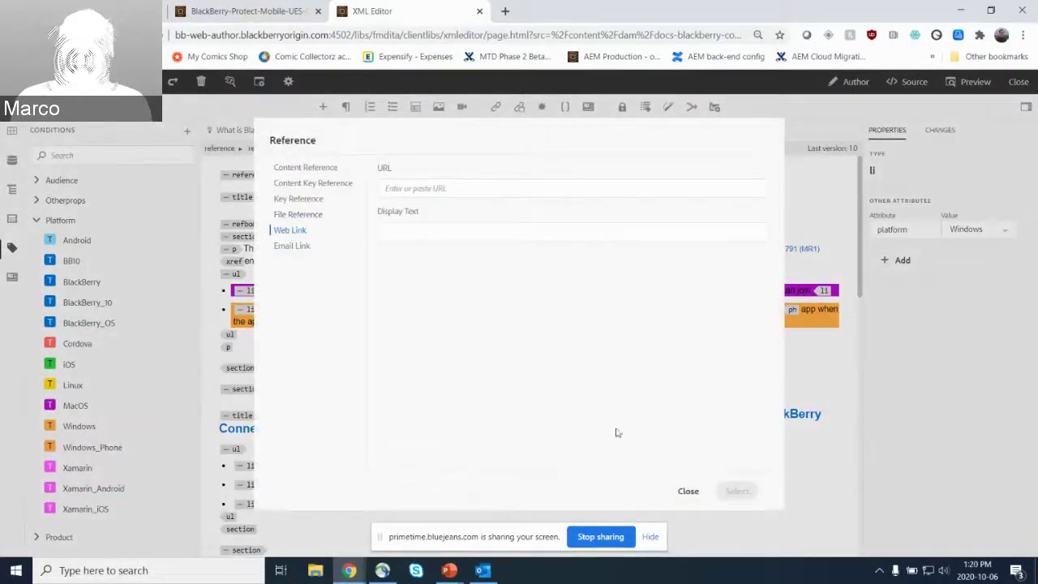
click(688, 491)
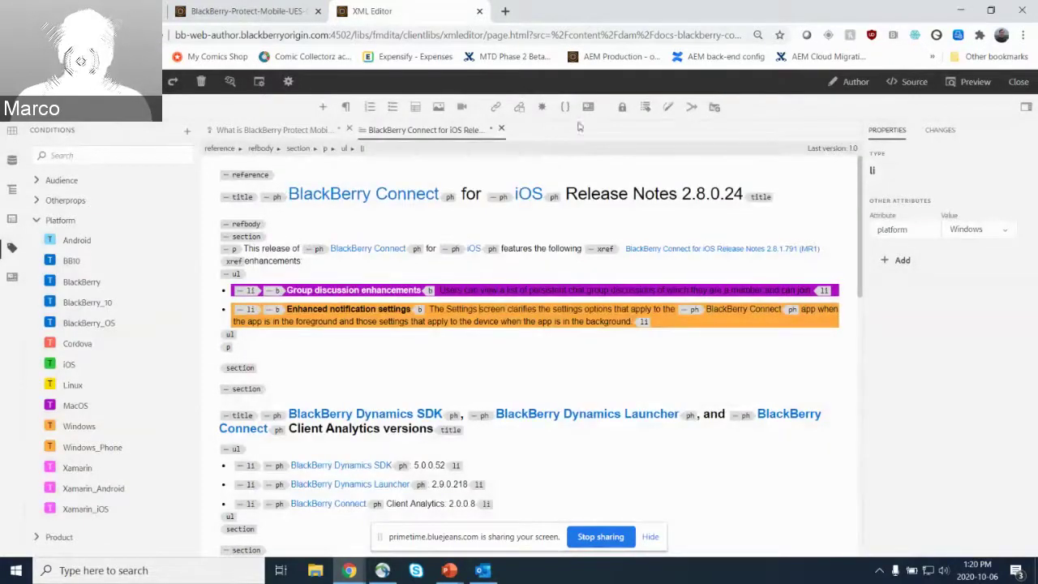
Rename the b element around "Enhanced notification settings" to uicontrol
scroll(457, 222, down, 1)
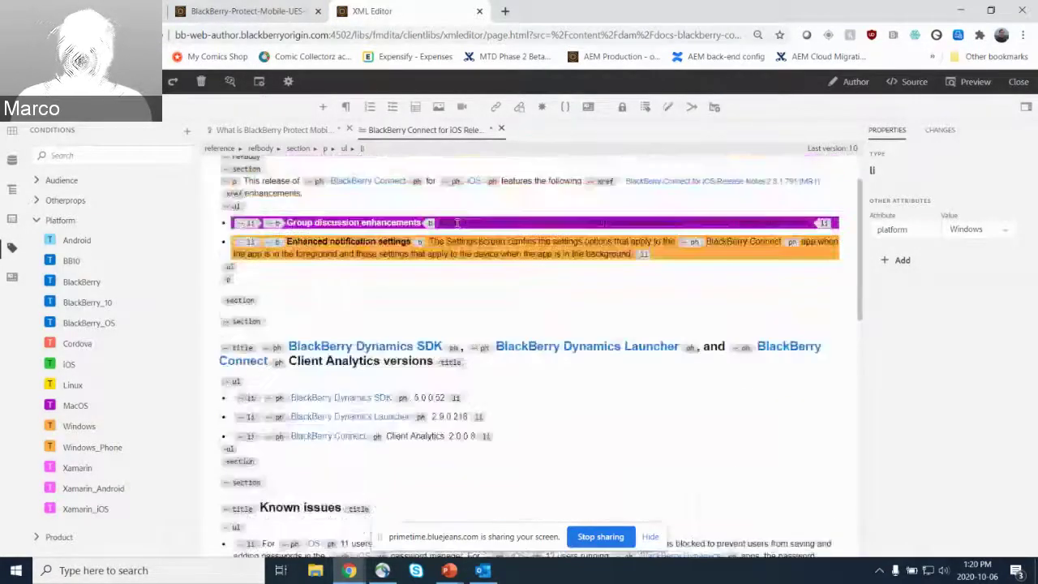
click(419, 242)
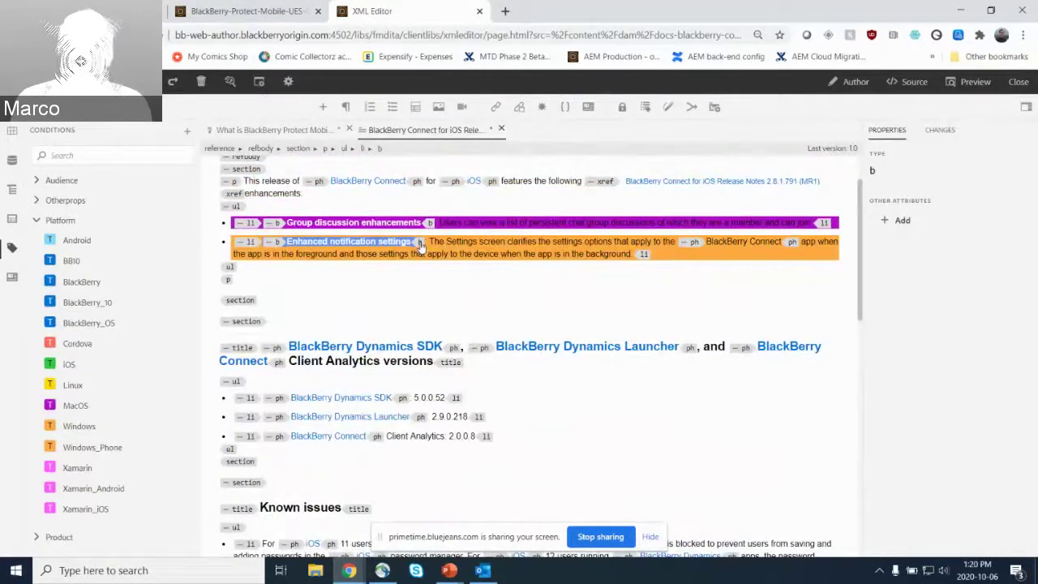
right_click(420, 244)
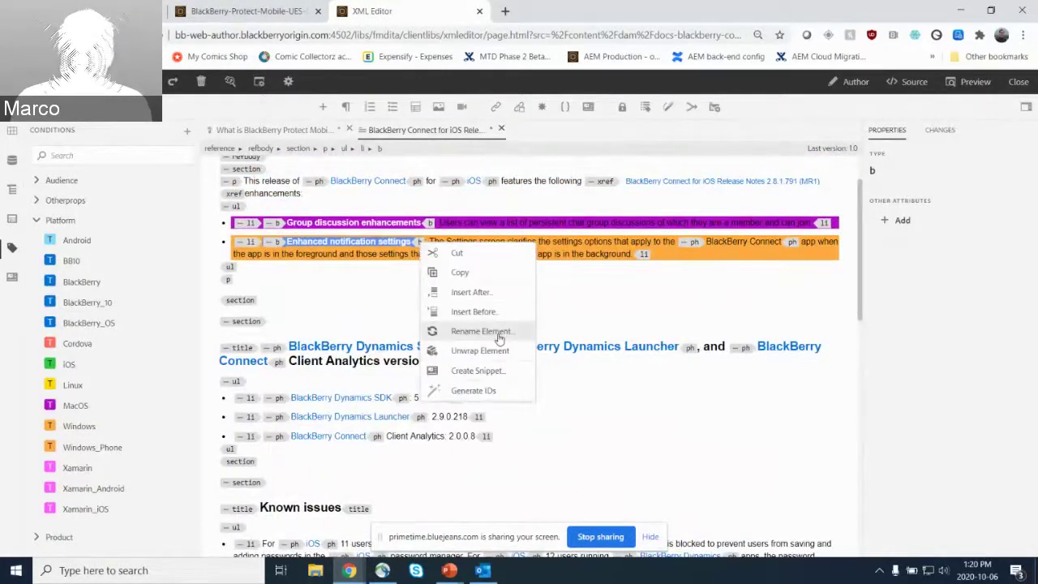
click(481, 332)
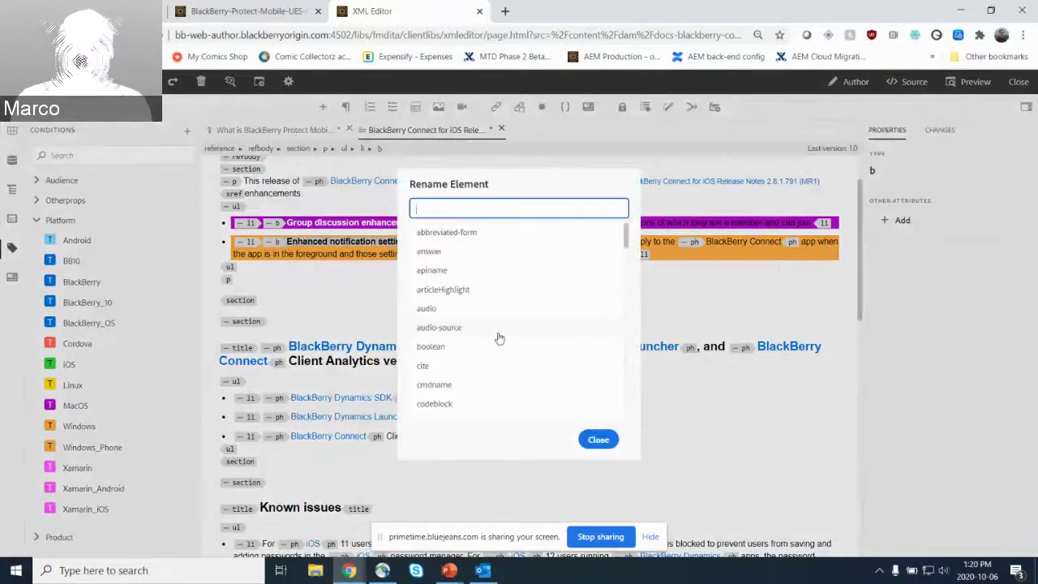
text(ui)
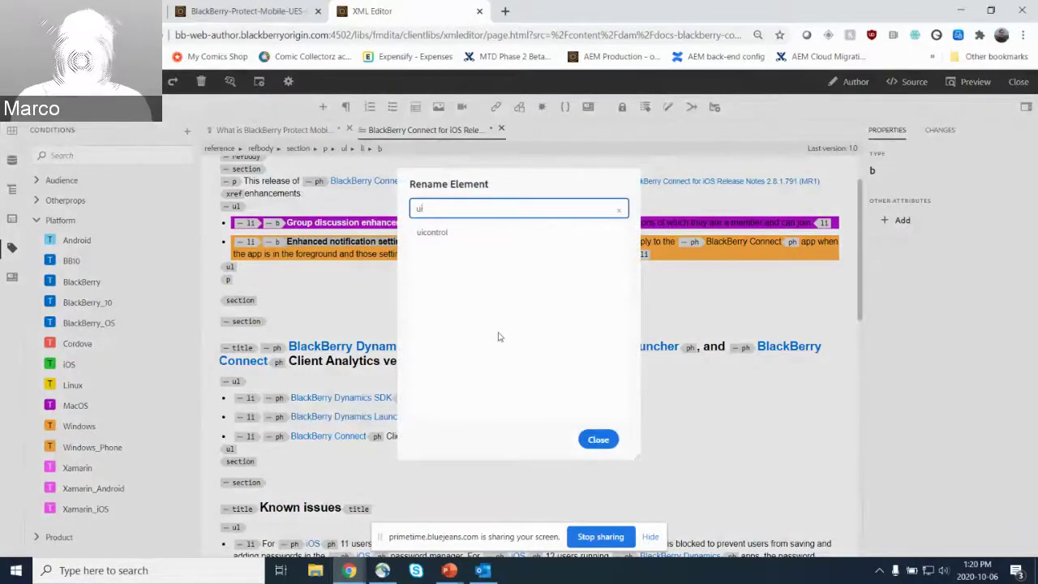
click(446, 234)
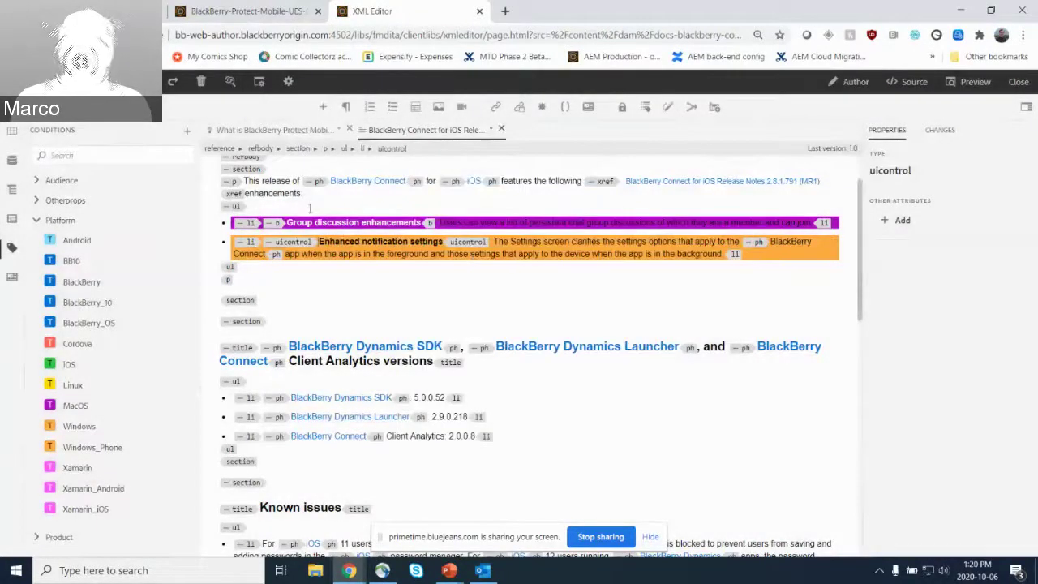
click(292, 241)
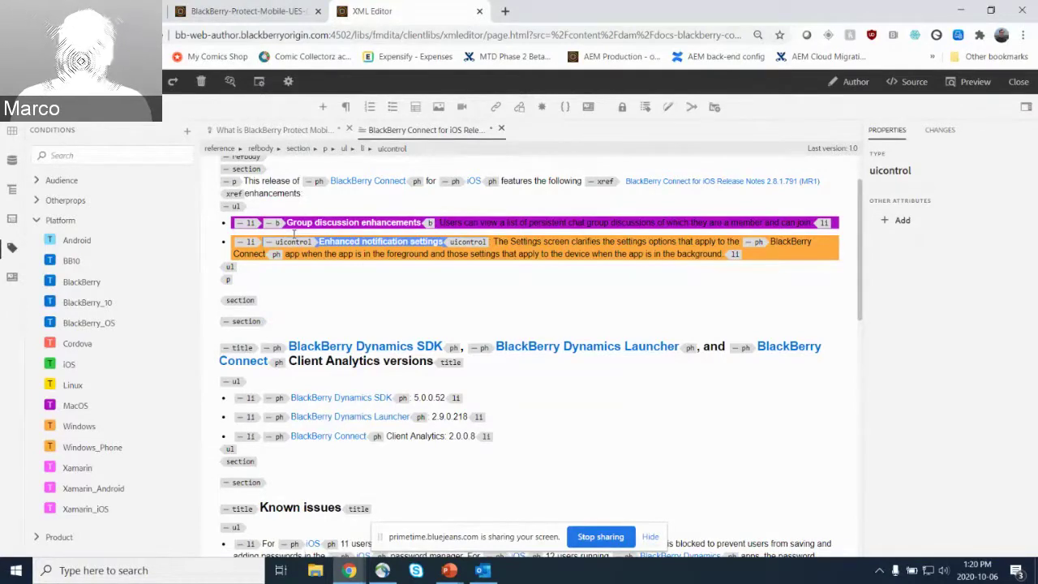
Test validation in the XML source by removing and restoring the first section tag's closing bracket, and return to the authoring view
click(914, 82)
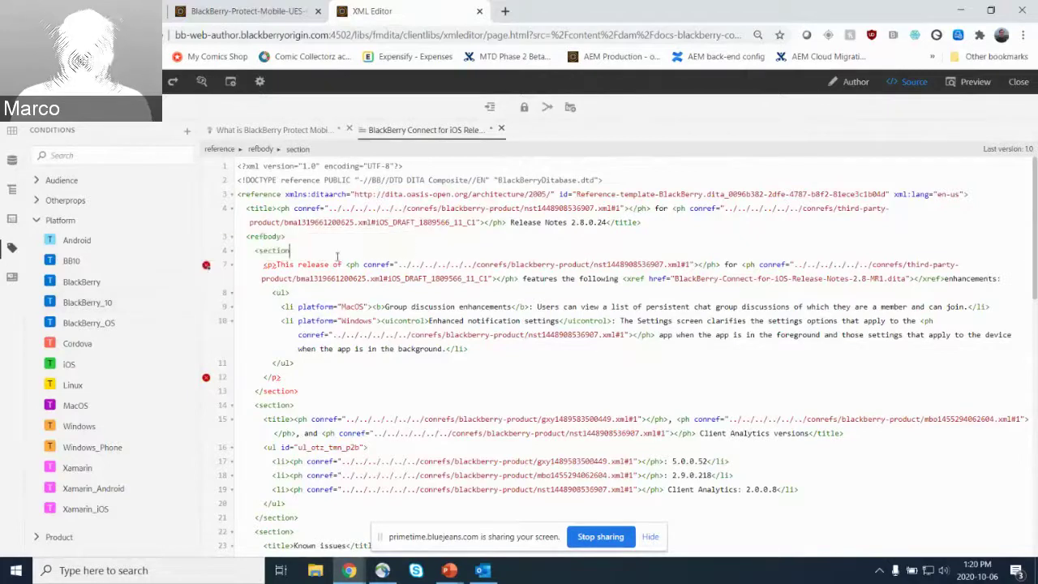
text(>)
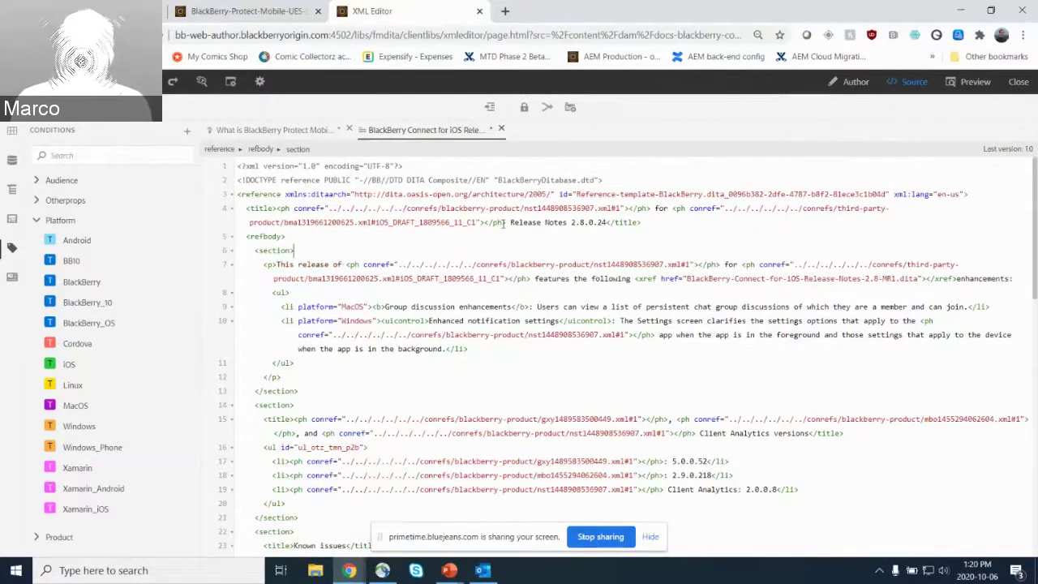
click(851, 81)
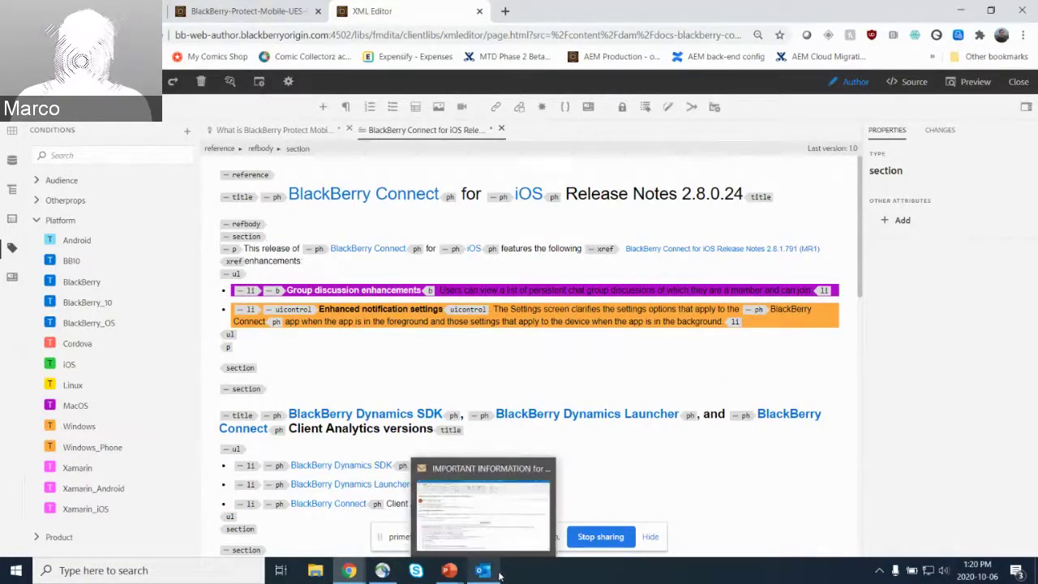
Switch to the PowerPoint slide show and advance to the slide on using the AEM CMS to solve common challenges
mouse_move(448, 570)
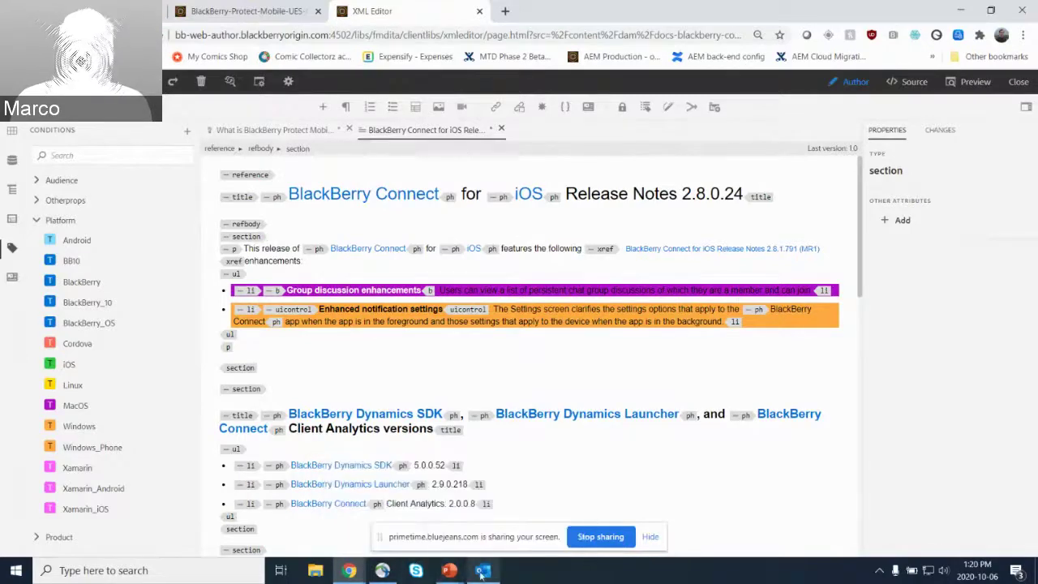
click(500, 532)
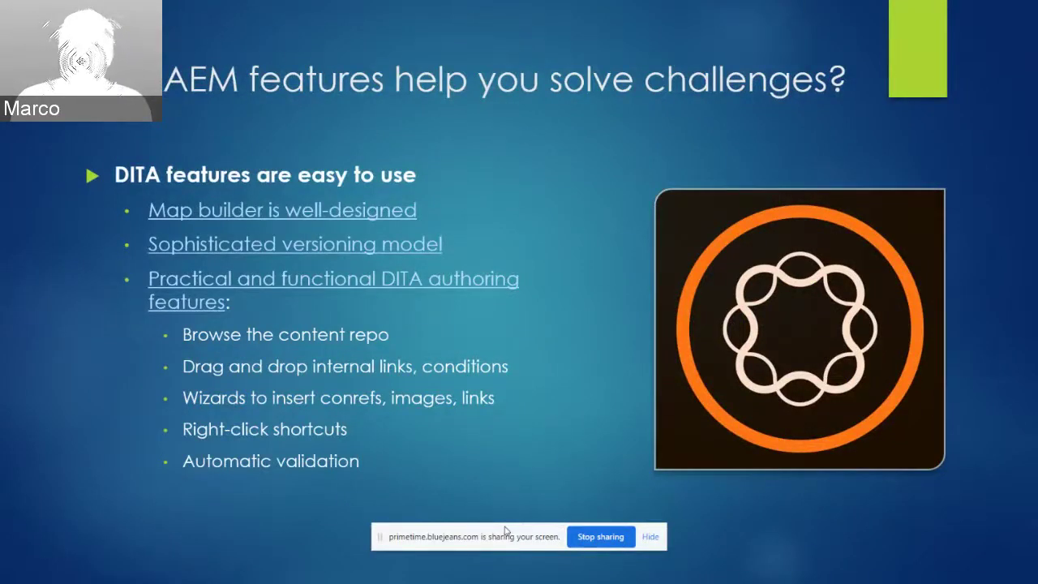
key(Right)
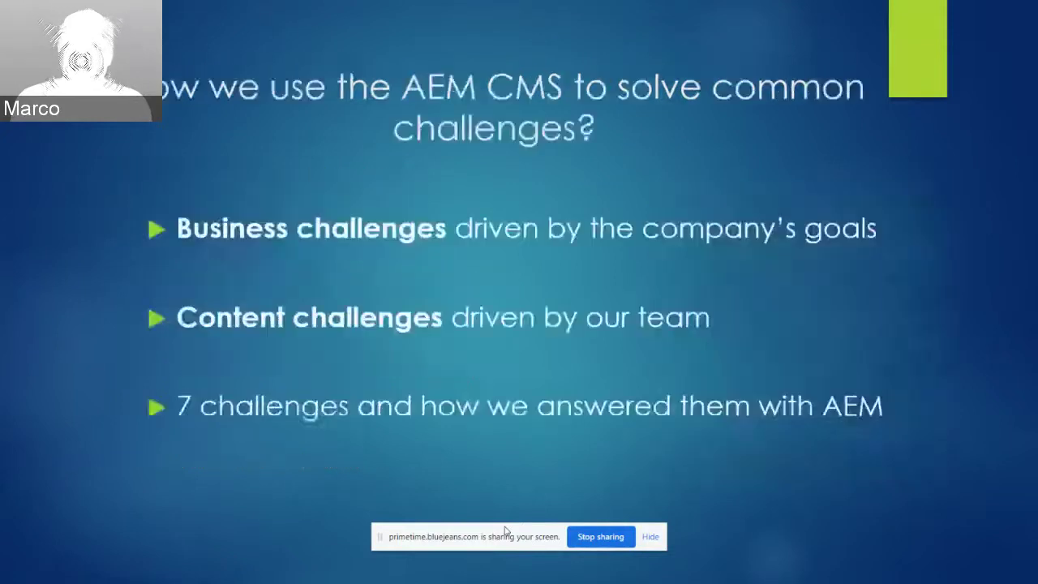
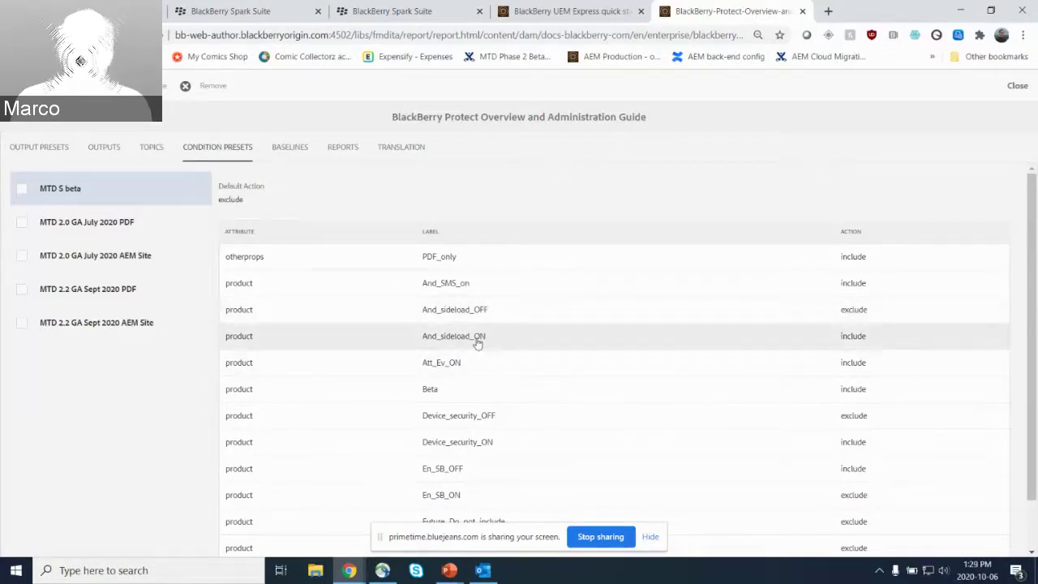
Review the include and exclude conditions of the MTD S beta condition preset
scroll(478, 344, down, 1)
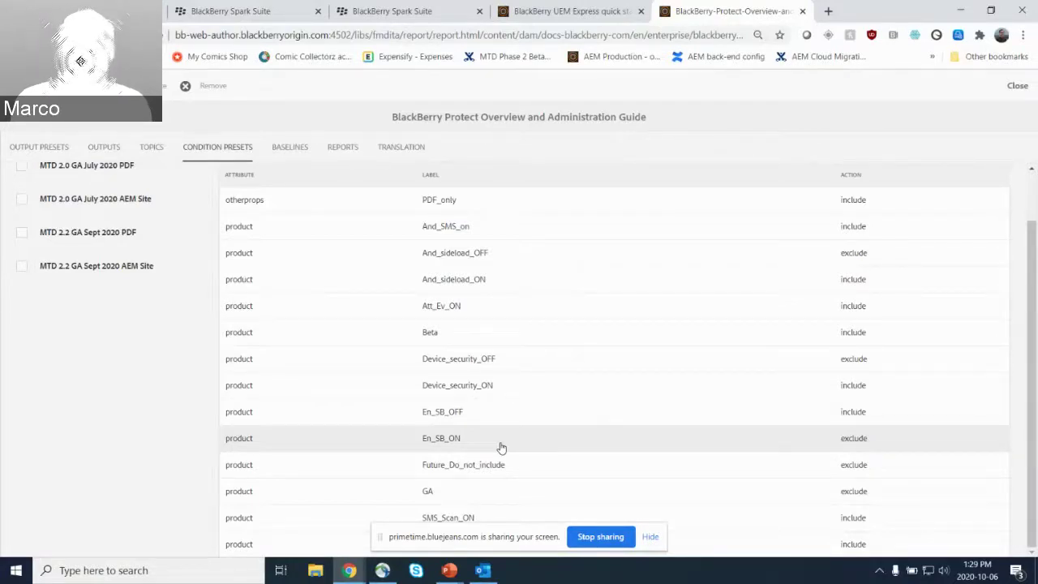
scroll(504, 442, up, 2)
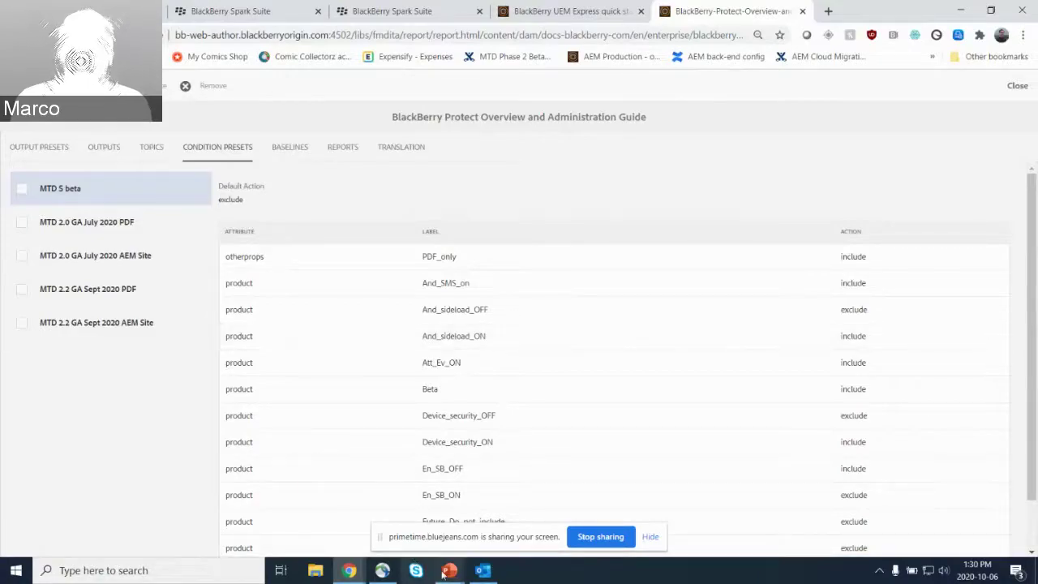
Switch to the PowerPoint slide show and open the "Original test case" link from the beta release slide
mouse_move(448, 569)
click(498, 529)
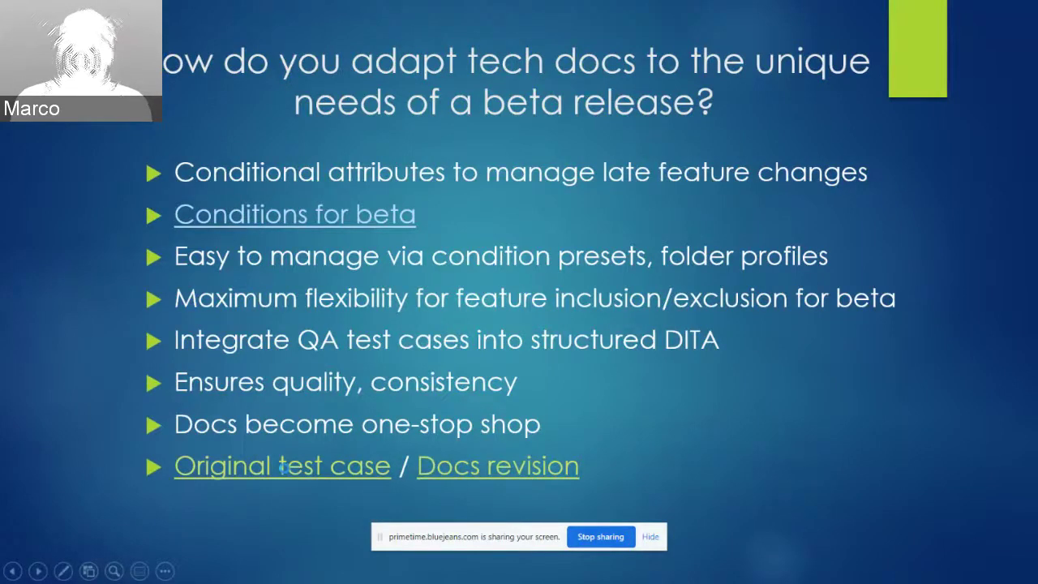
click(284, 469)
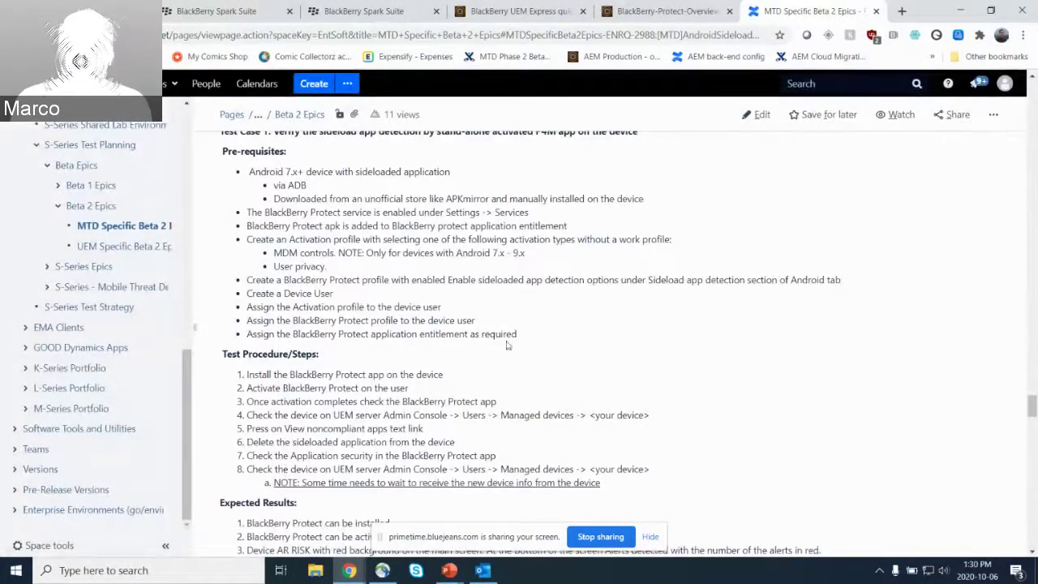
Examine the Android Sideload Detection test cases, including their prerequisites, test procedure steps and expected results
scroll(503, 339, up, 1)
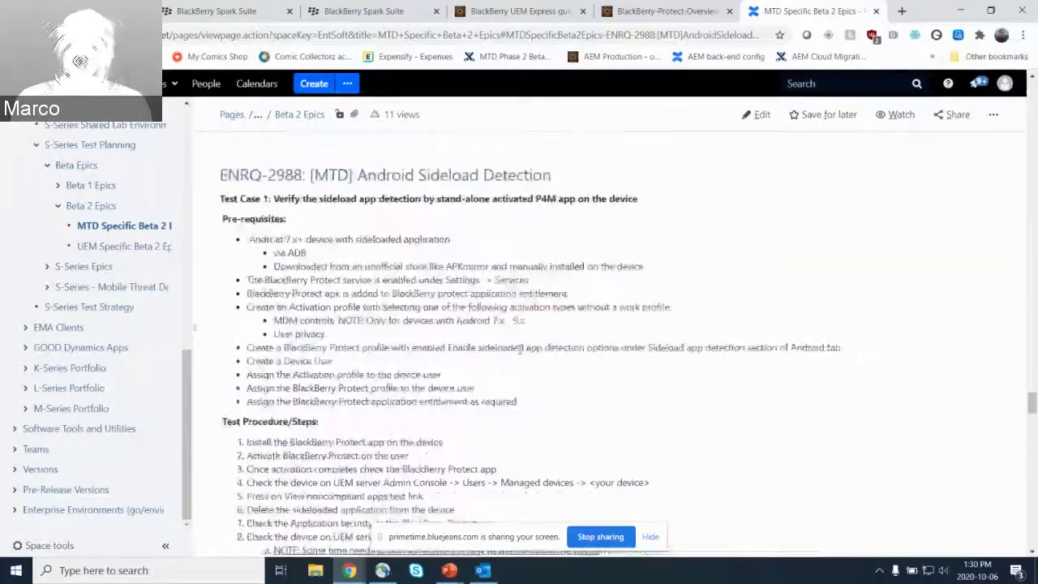
scroll(504, 339, down, 4)
scroll(514, 354, down, 3)
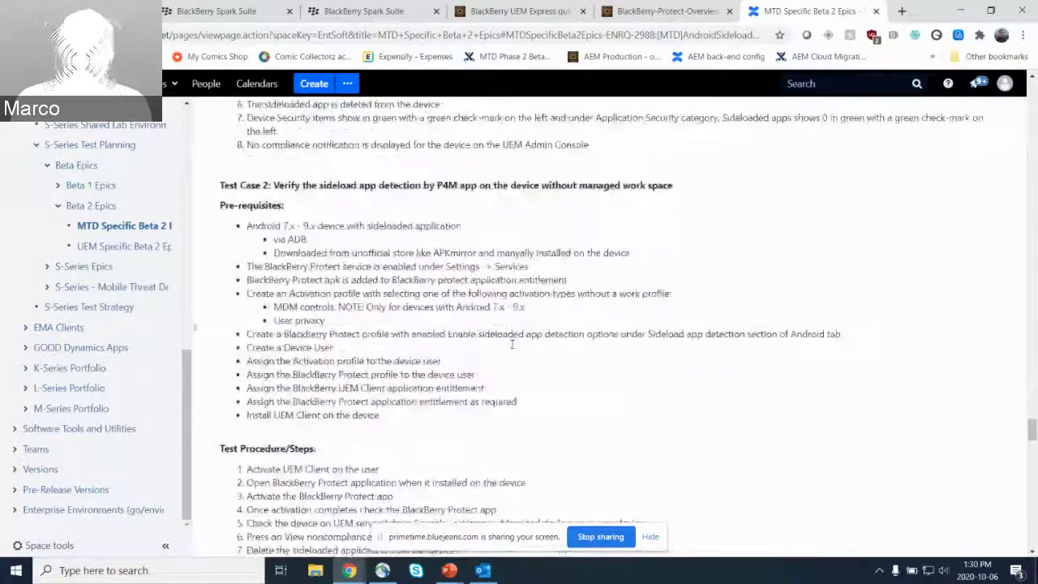
scroll(516, 365, up, 4)
scroll(516, 377, up, 5)
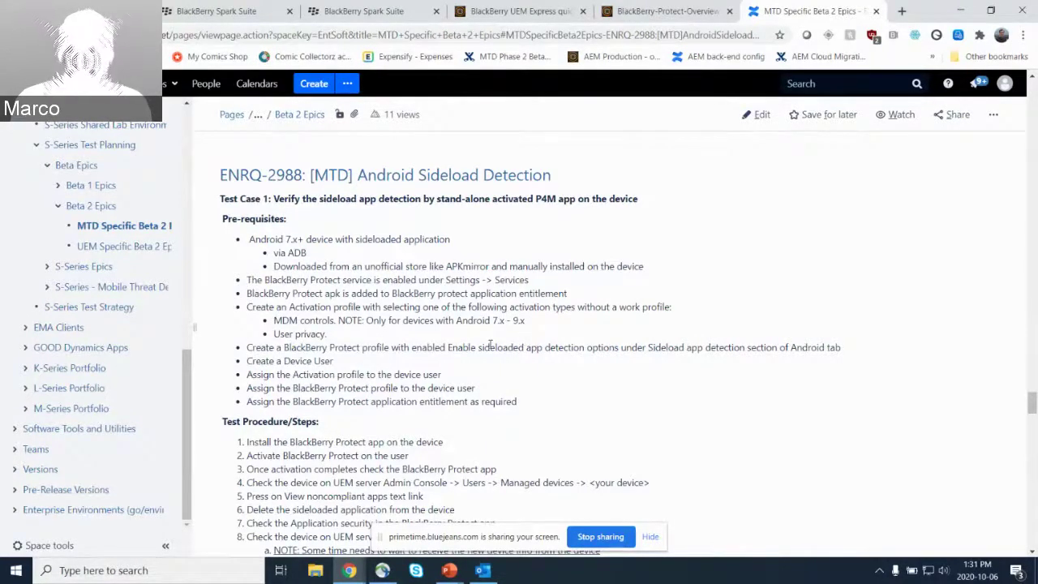
scroll(283, 222, down, 5)
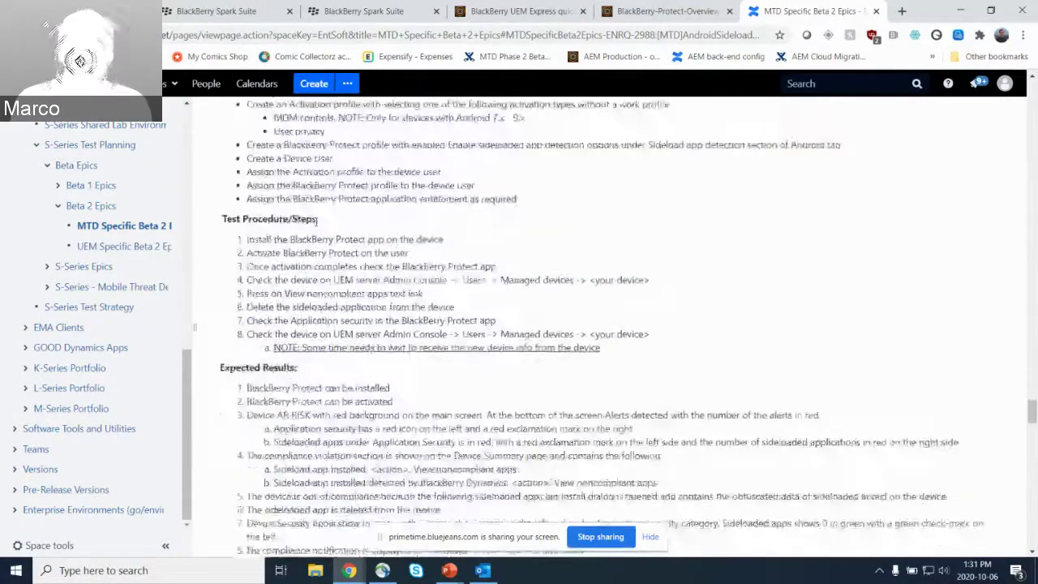
scroll(336, 267, down, 1)
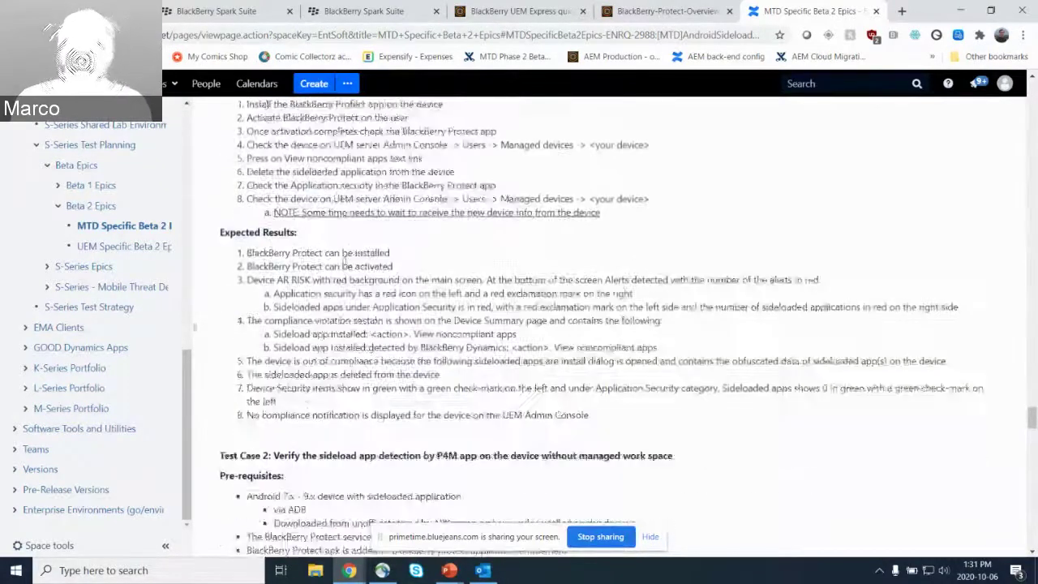
scroll(242, 184, up, 1)
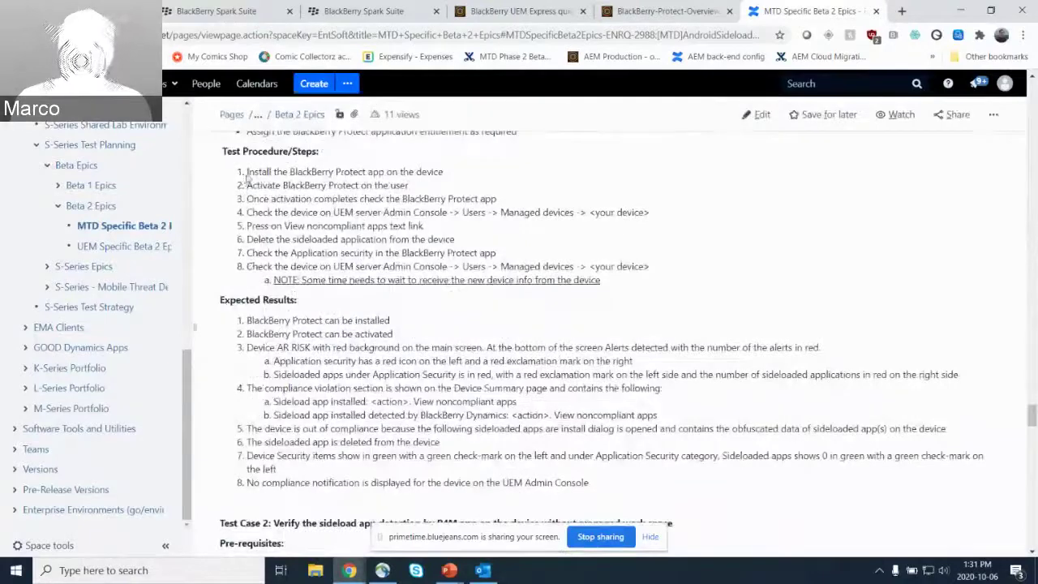
Compare the test procedure steps of the first sideload detection test case with its expected results
drag(245, 171, 418, 171)
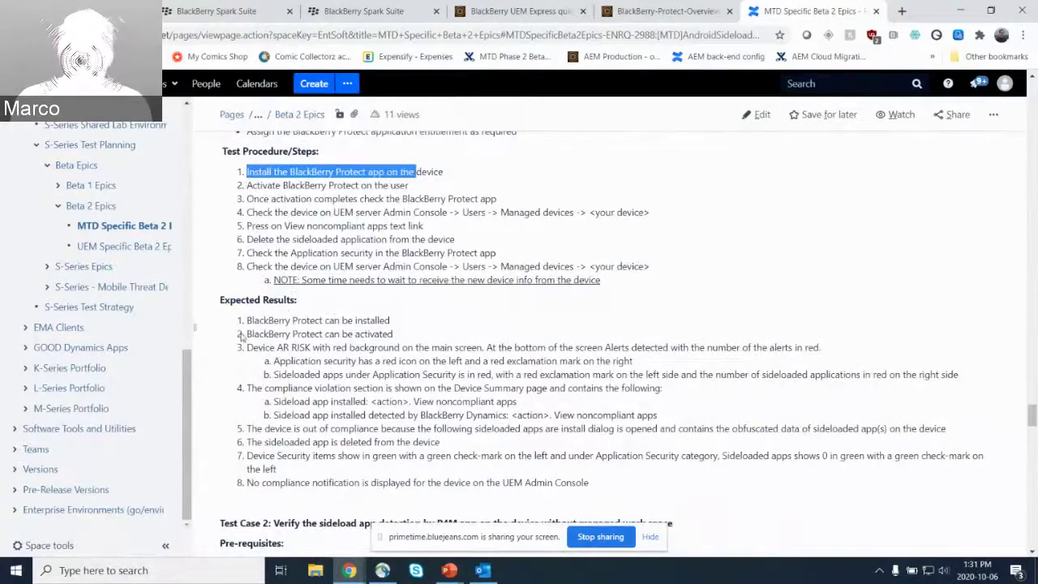
drag(246, 321, 347, 336)
click(327, 364)
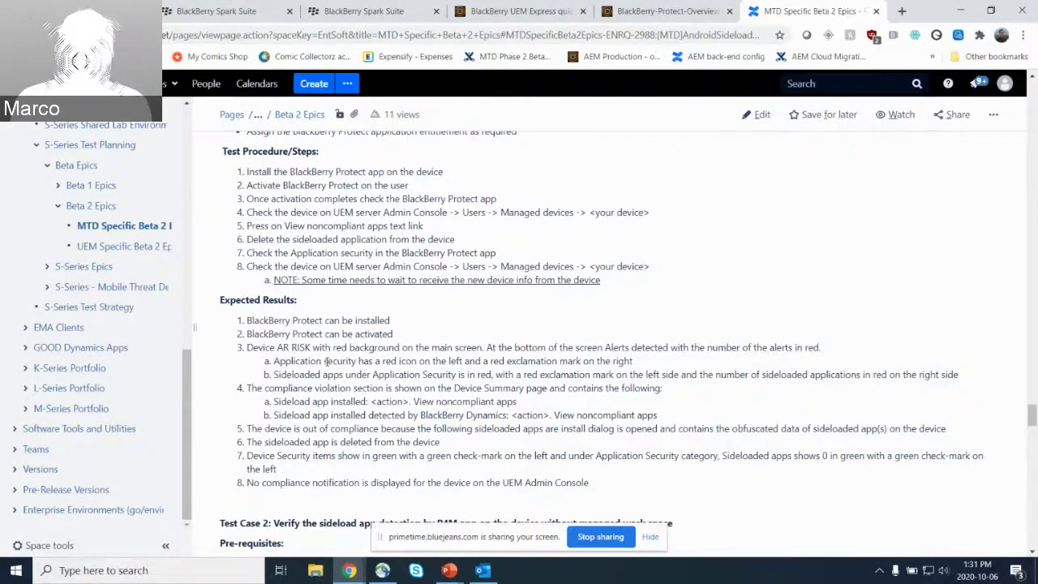
scroll(395, 350, down, 10)
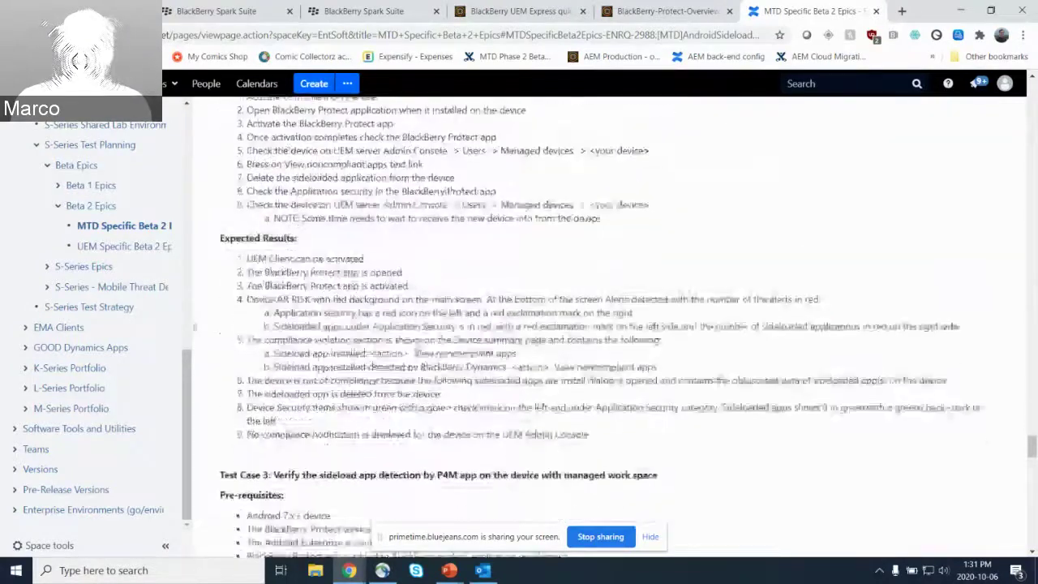
Switch to the PowerPoint slide show and open the "Docs revision" link from the beta release slide
click(450, 568)
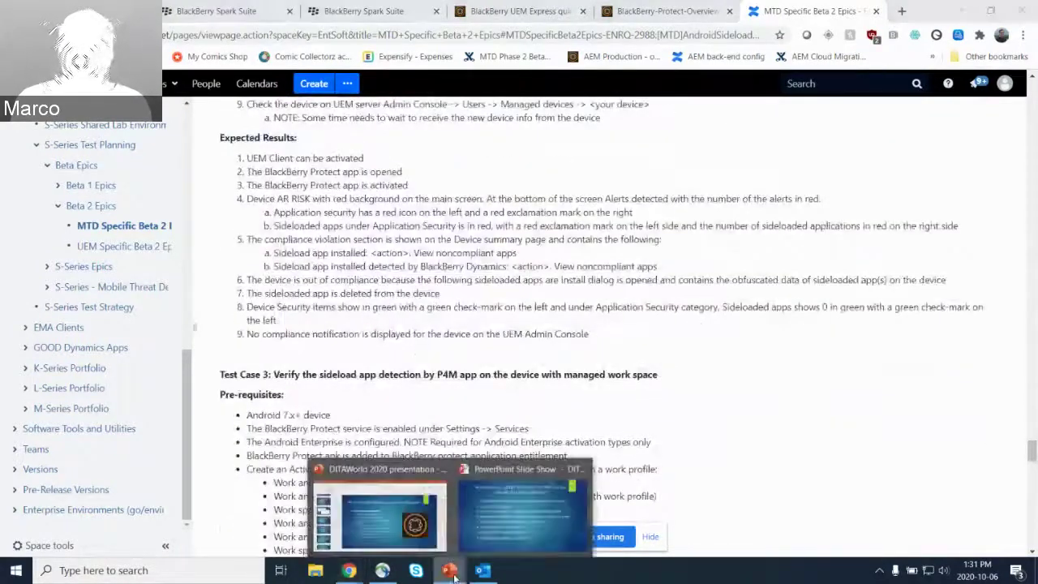
click(514, 531)
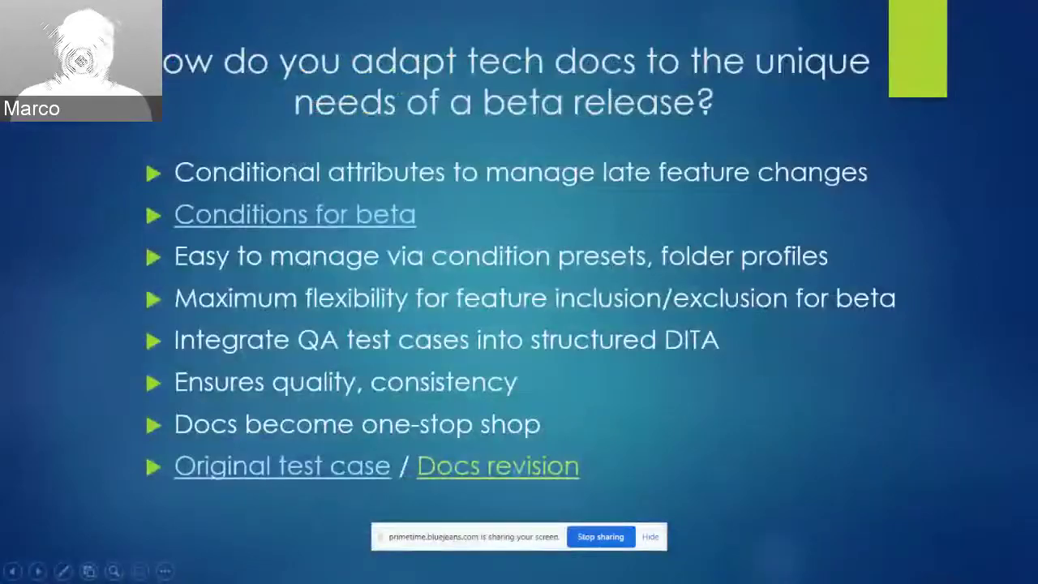
click(520, 477)
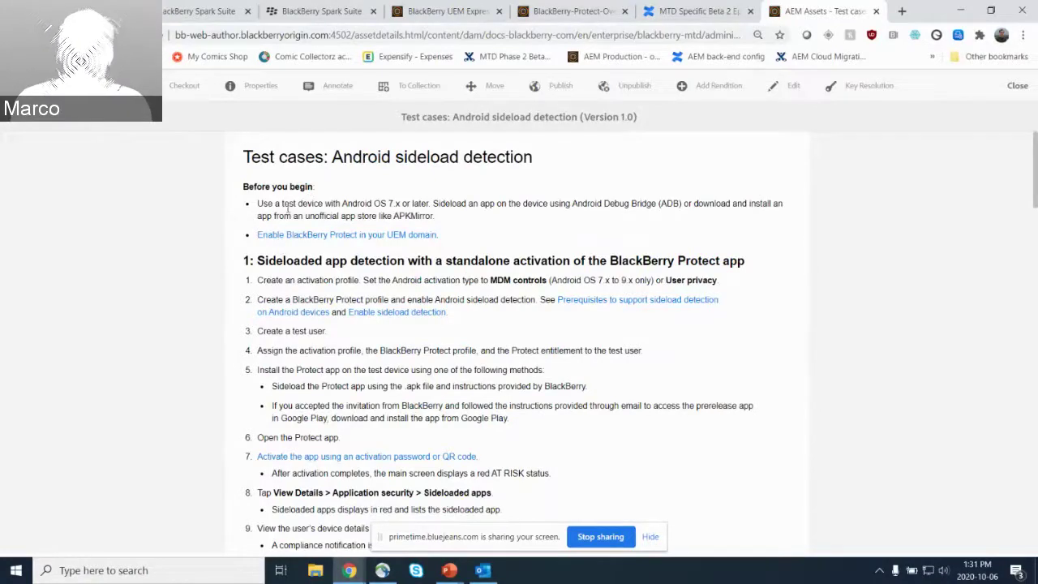
Examine the "Test cases: Android sideload detection" topic, including its numbered procedures, inline results and the two Protect app installation methods
scroll(333, 355, down, 4)
scroll(333, 357, up, 4)
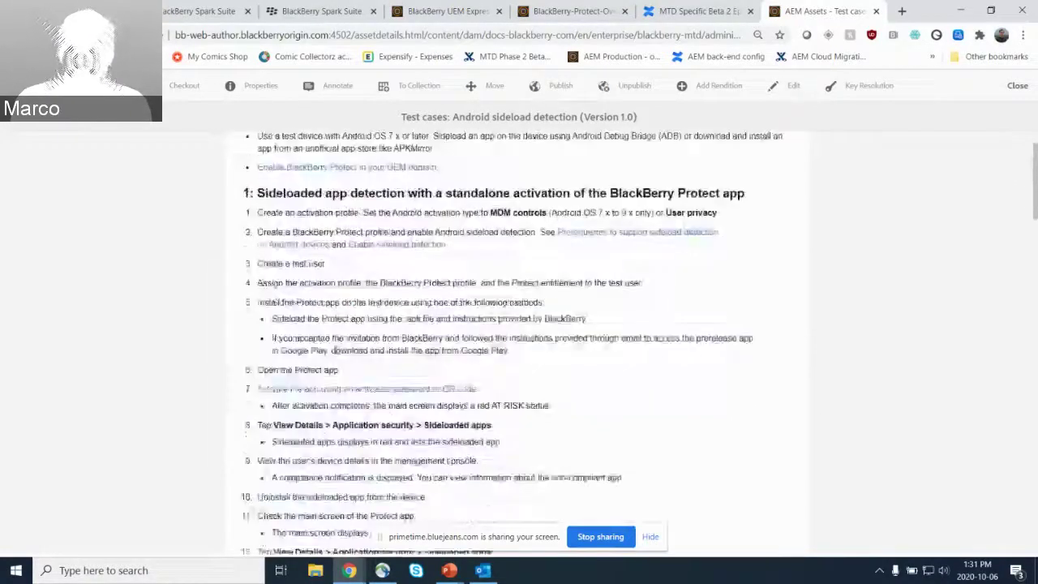
scroll(342, 229, down, 2)
scroll(342, 229, down, 3)
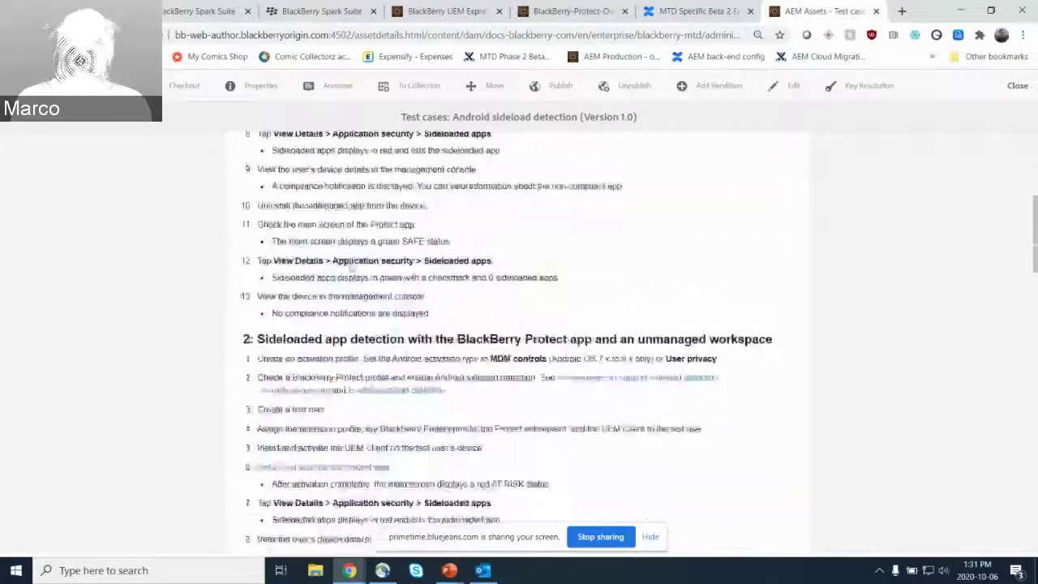
scroll(365, 311, up, 6)
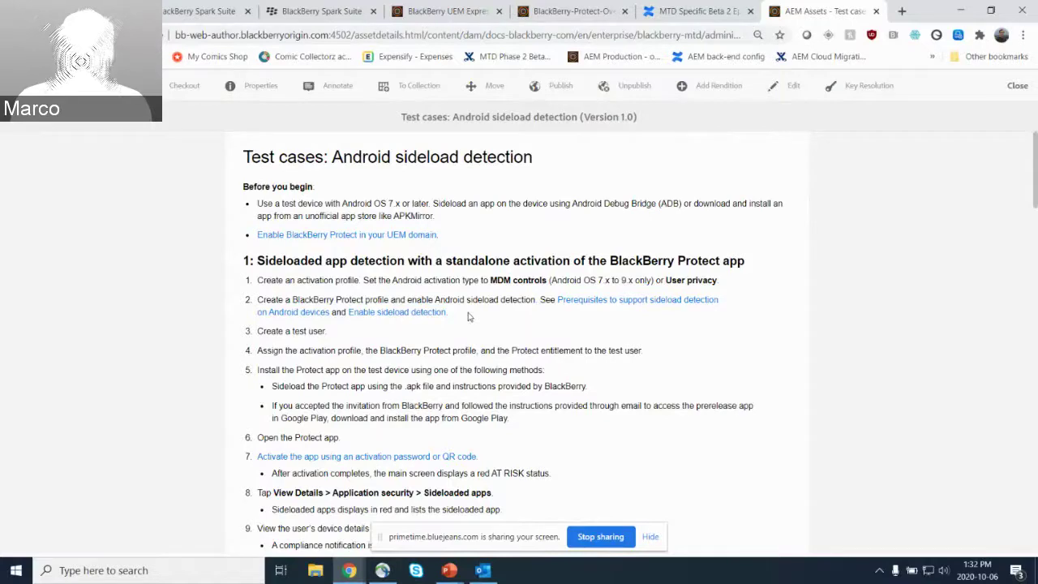
scroll(469, 319, down, 3)
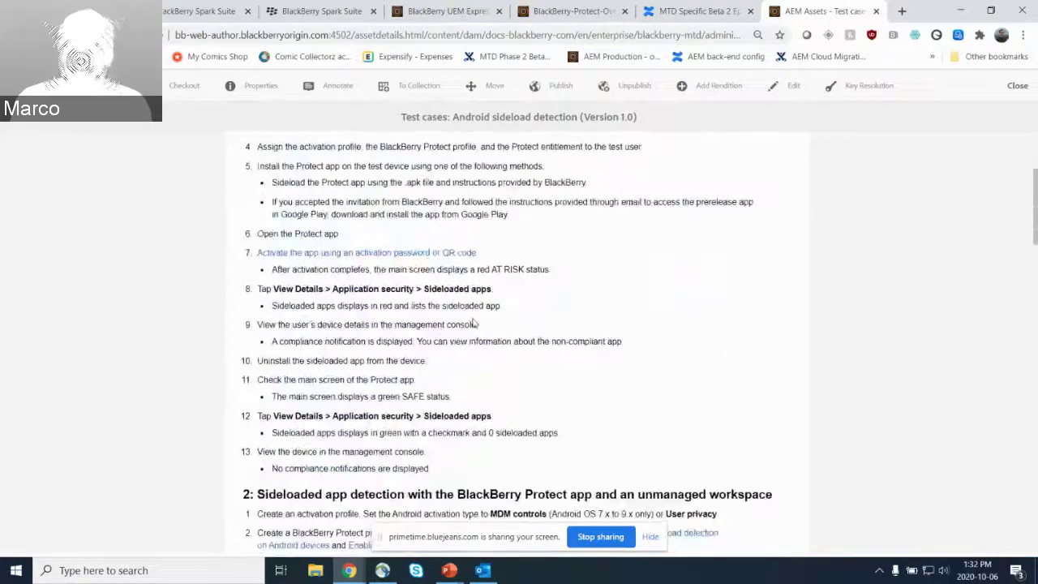
scroll(475, 324, down, 1)
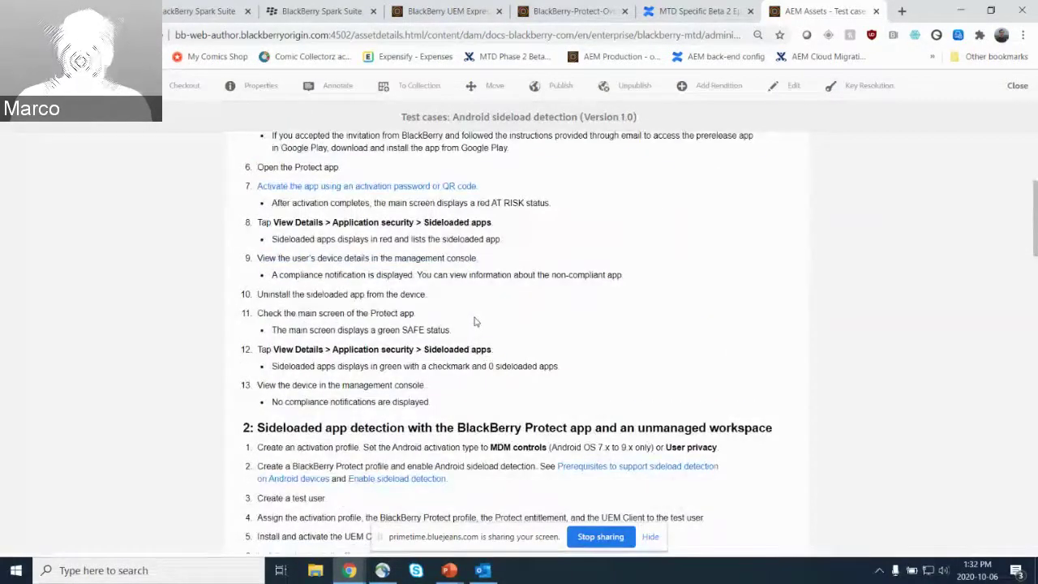
scroll(474, 323, down, 4)
scroll(479, 321, up, 5)
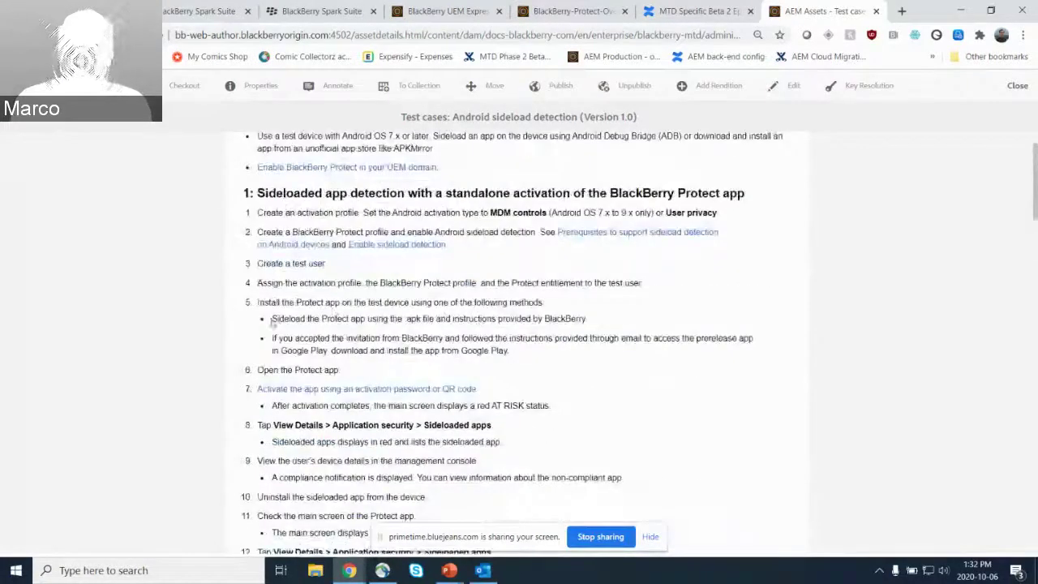
drag(272, 318, 591, 351)
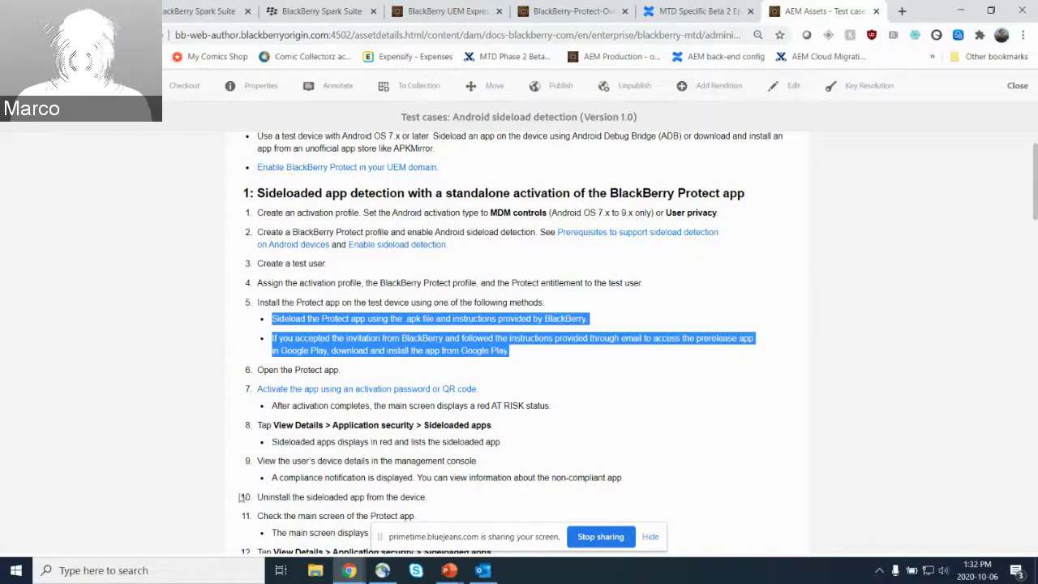
Switch to the PowerPoint slide show and advance to the slide on integrating tech content with software
click(449, 570)
click(531, 519)
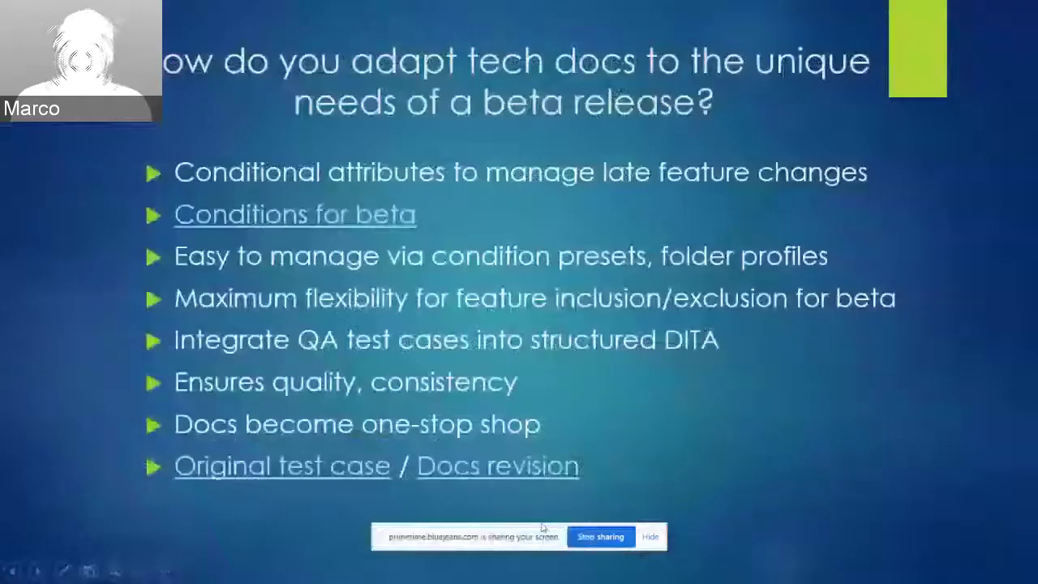
key(Right)
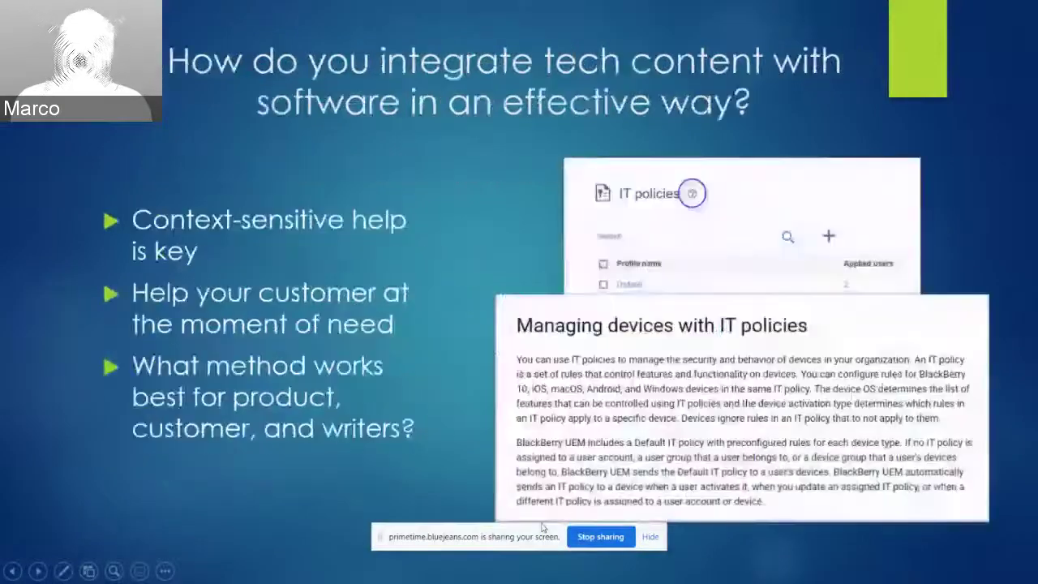
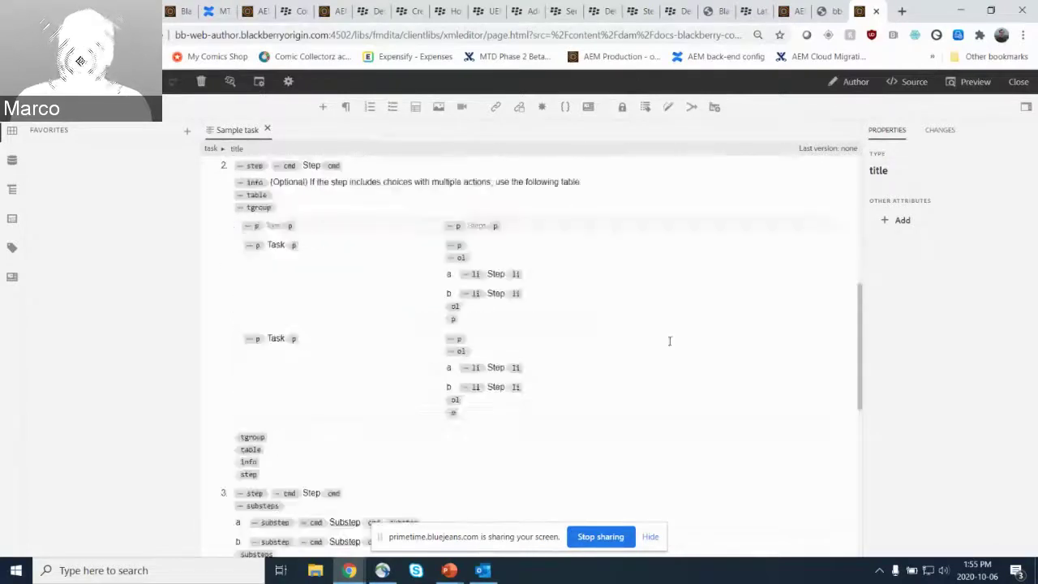
Examine the Sample task topic's prepopulated context notes, prerequisite list, step choices and task table
scroll(658, 346, up, 15)
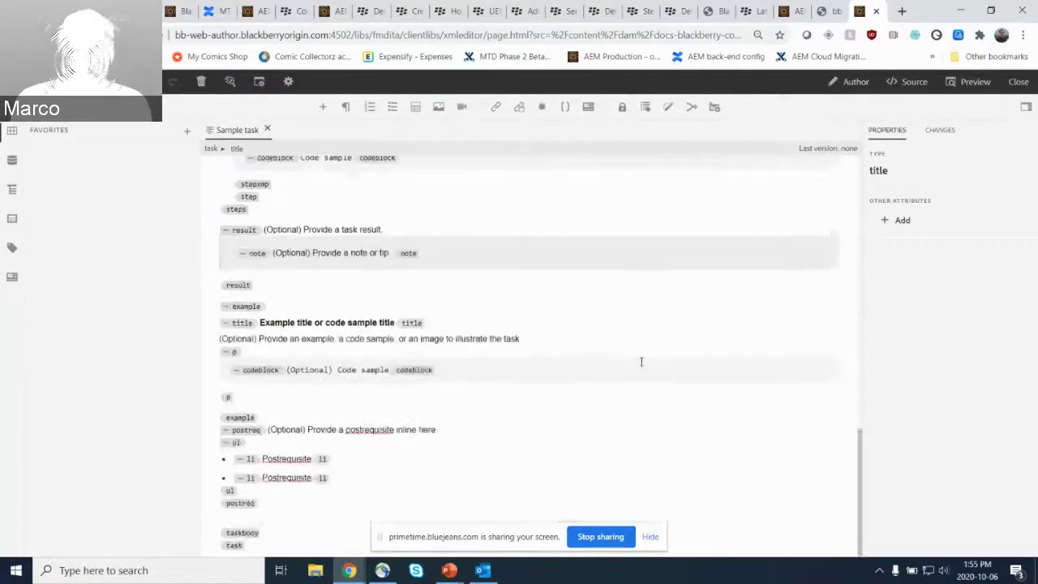
click(317, 300)
scroll(507, 302, down, 2)
scroll(508, 302, down, 1)
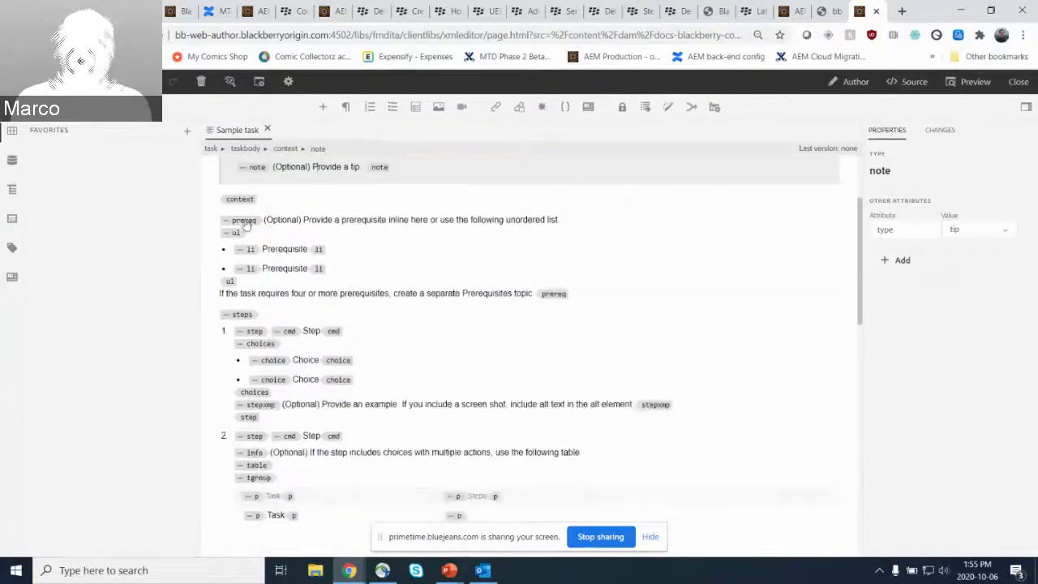
click(244, 220)
click(263, 249)
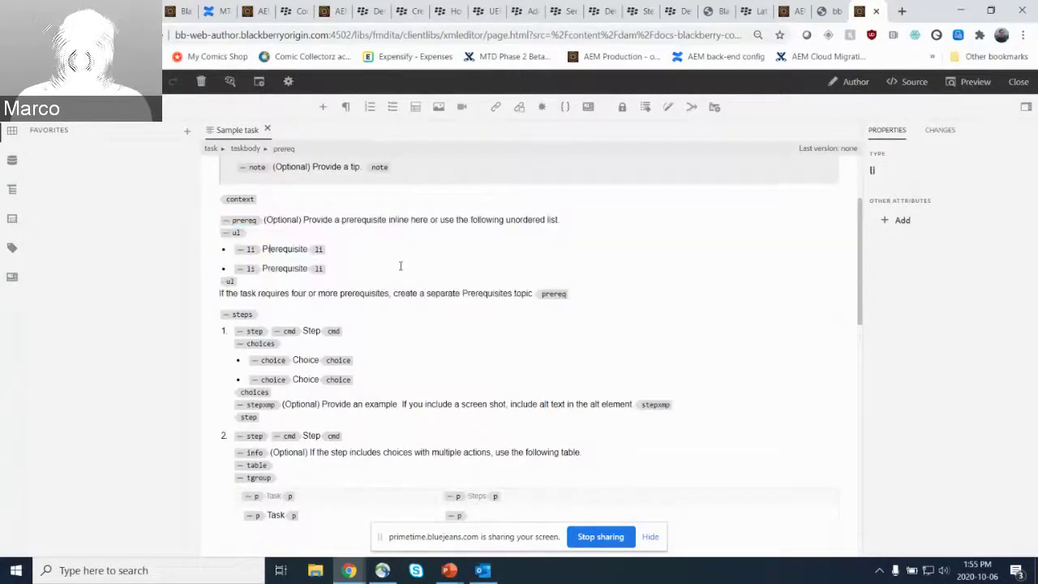
scroll(396, 268, down, 2)
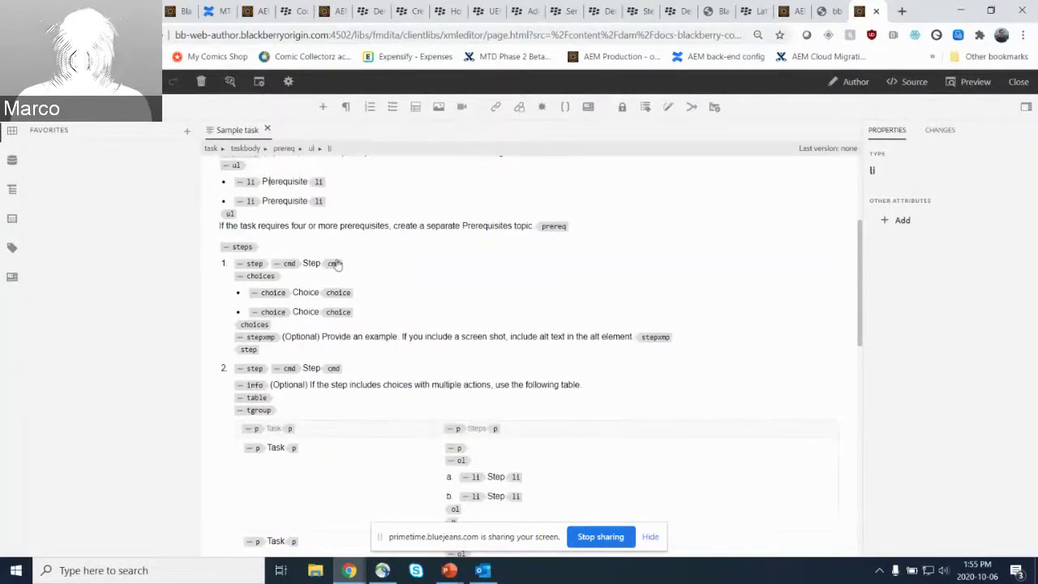
scroll(336, 263, down, 2)
scroll(300, 259, down, 2)
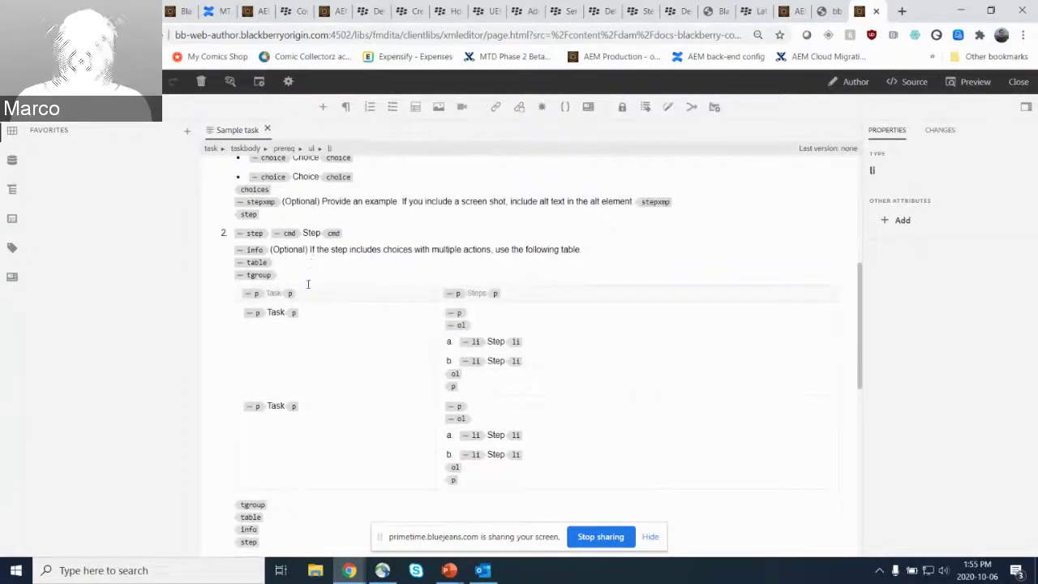
Examine the Sample task topic's substeps, code sample, result, example and postrequisite elements, then return to its title
scroll(540, 235, down, 10)
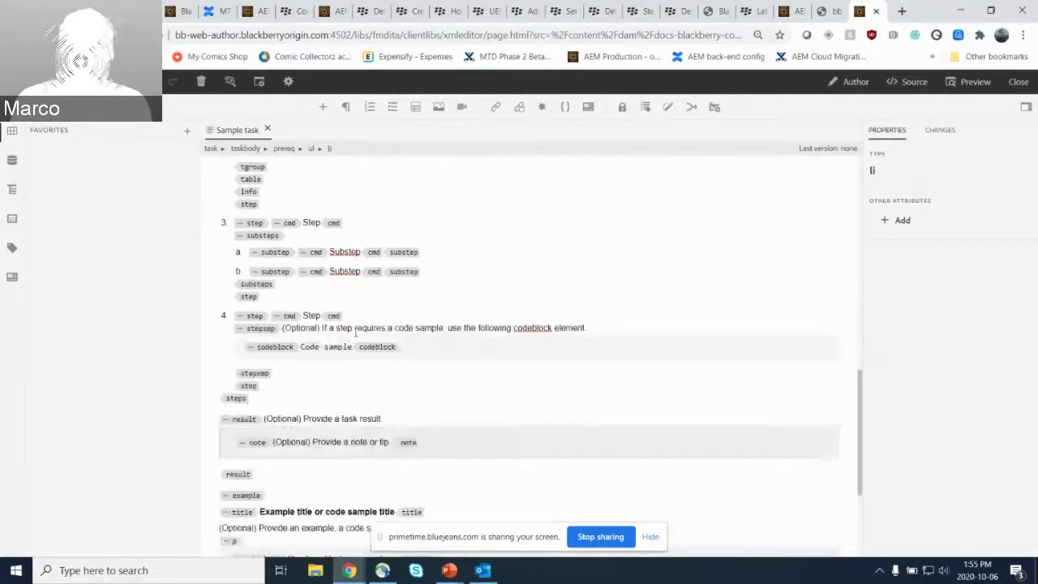
scroll(356, 332, down, 2)
scroll(362, 195, down, 4)
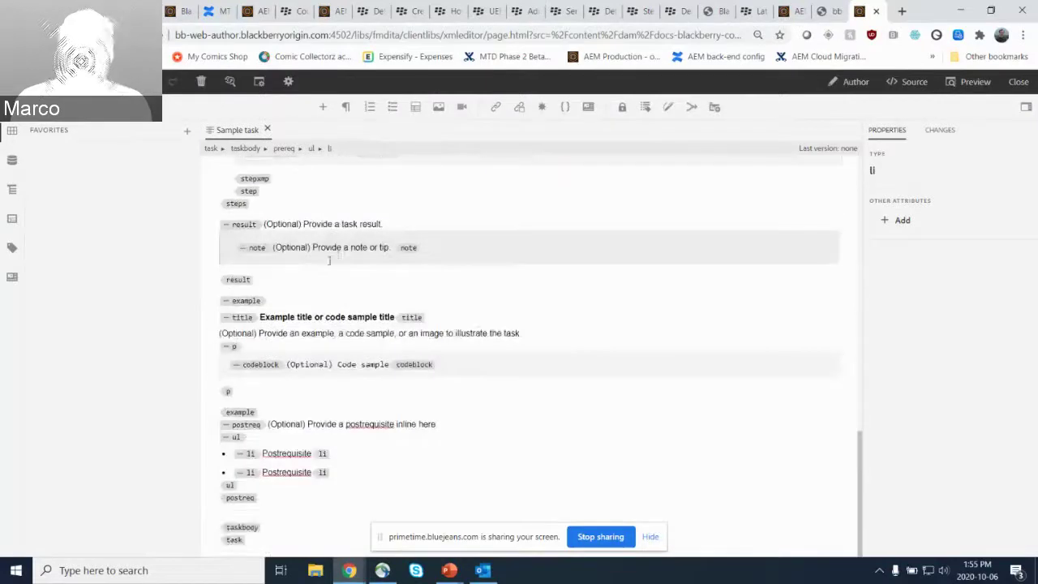
click(248, 425)
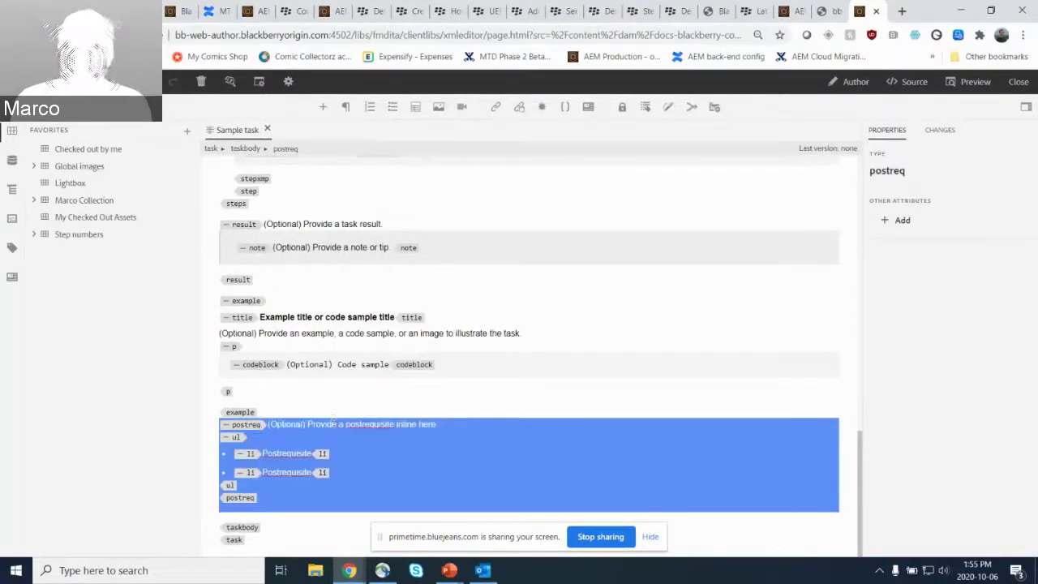
click(332, 423)
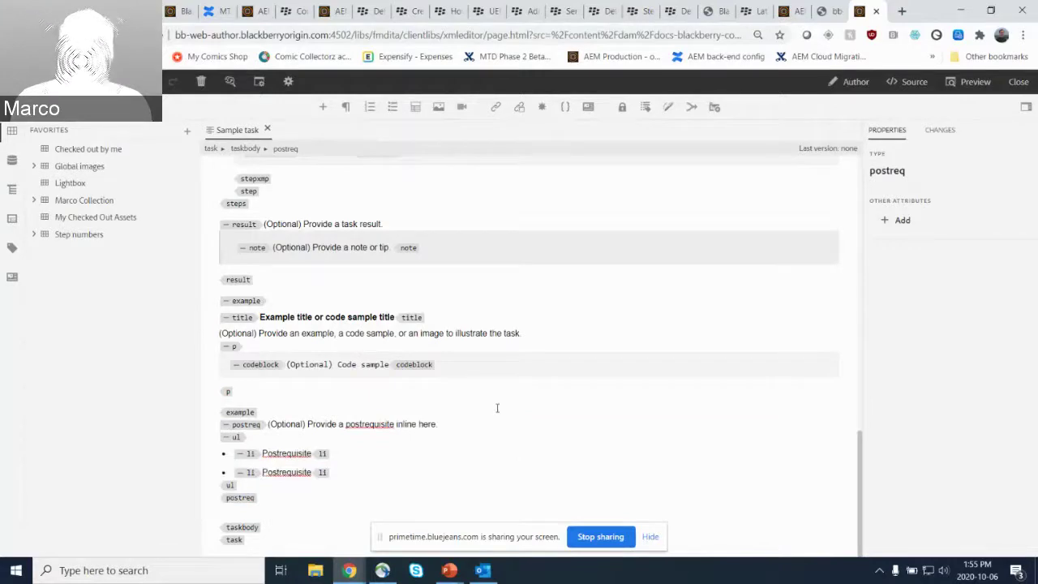
scroll(519, 396, up, 6)
scroll(521, 396, up, 5)
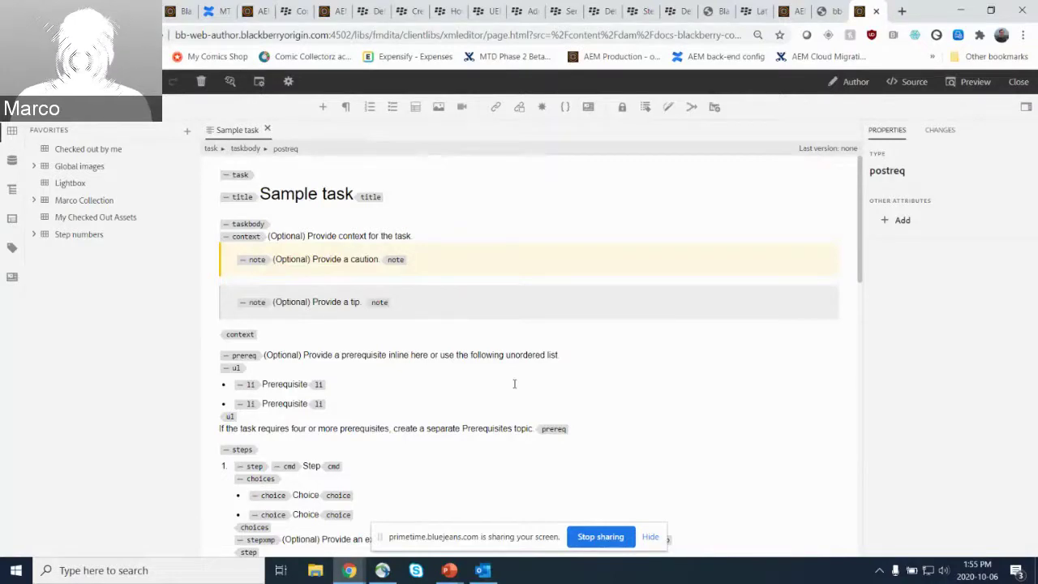
Switch to the PowerPoint slide show and open the "BlackBerry docs snippets" link from the consistent DITA use slide
click(451, 570)
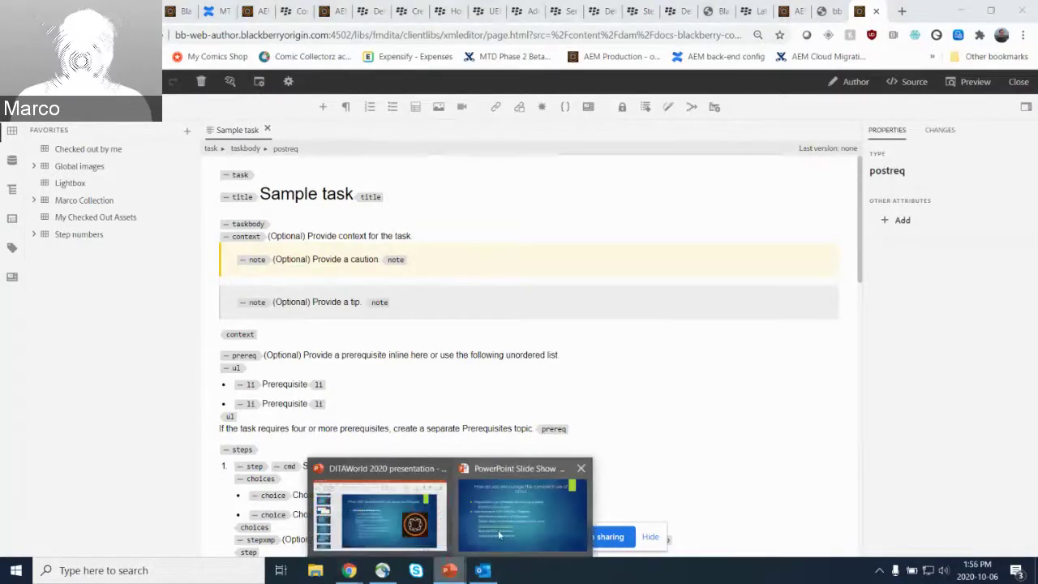
click(521, 498)
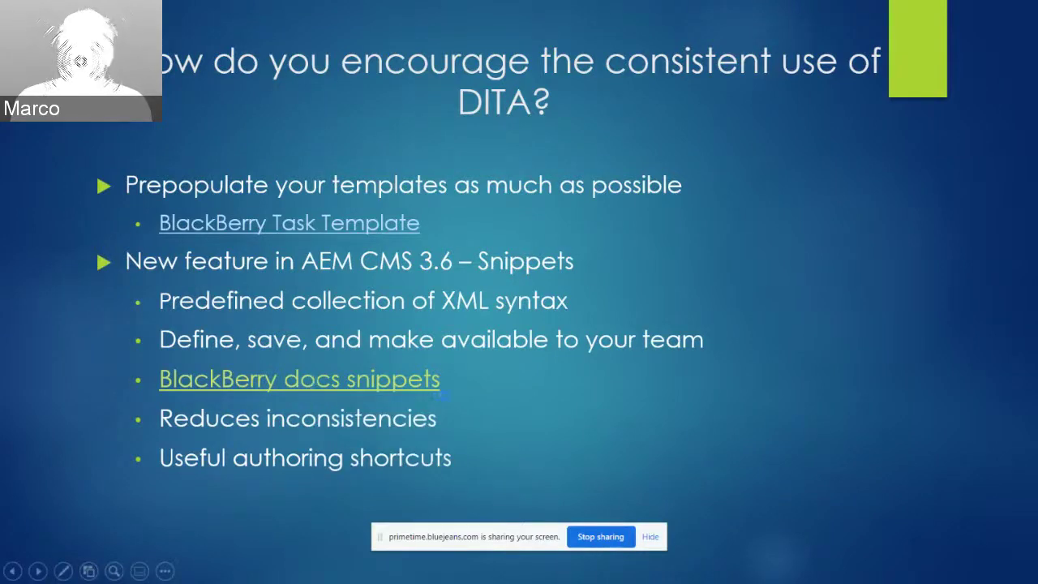
click(445, 395)
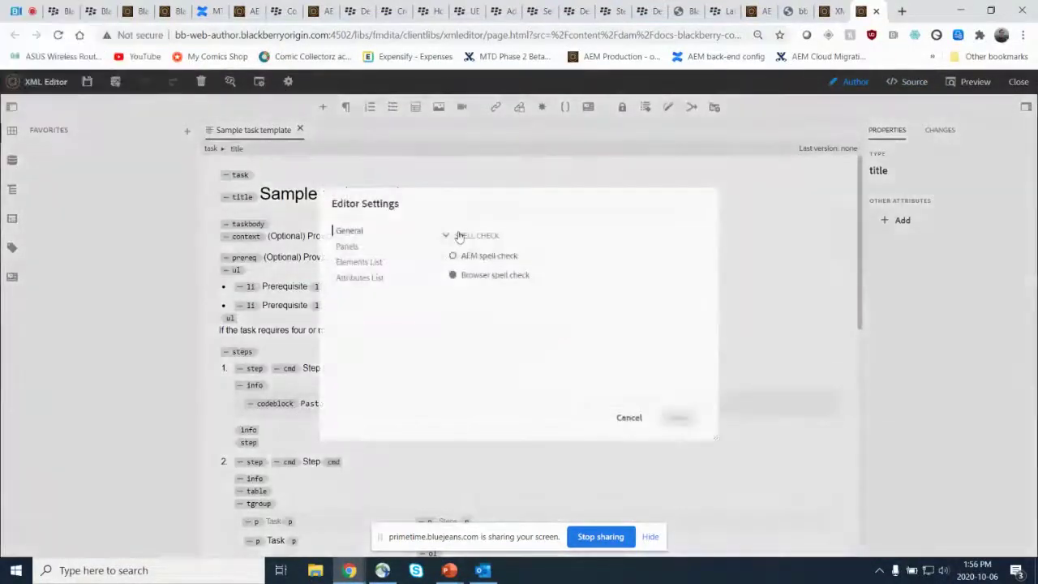
Dismiss the Editor Settings without changes and display the list of available snippets for the Sample task template
click(632, 420)
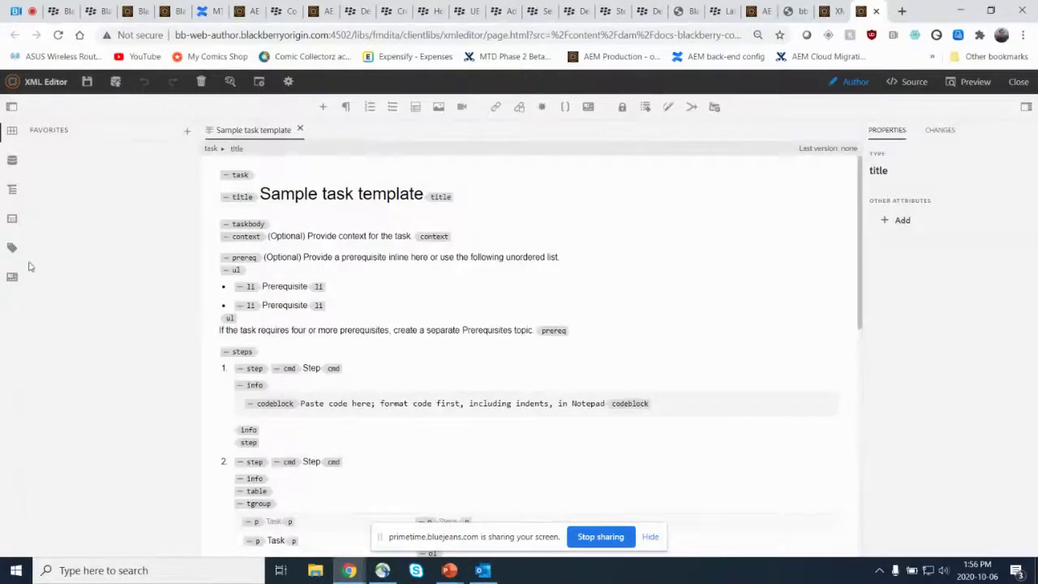
click(13, 247)
click(12, 277)
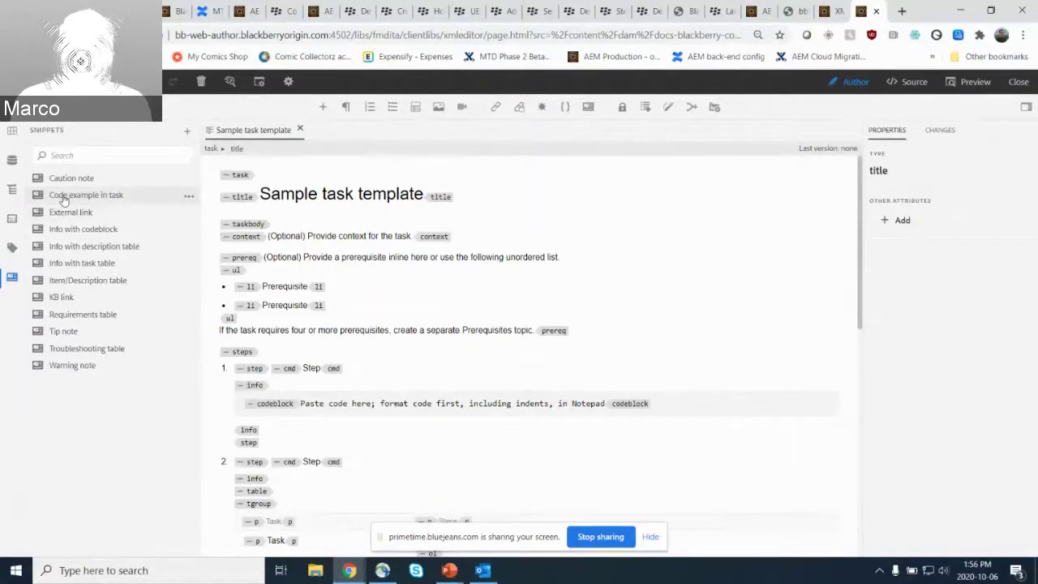
Open the "Code example in task" snippet for editing, review its example, title and codeblock elements, and close it without updating
click(189, 197)
click(228, 207)
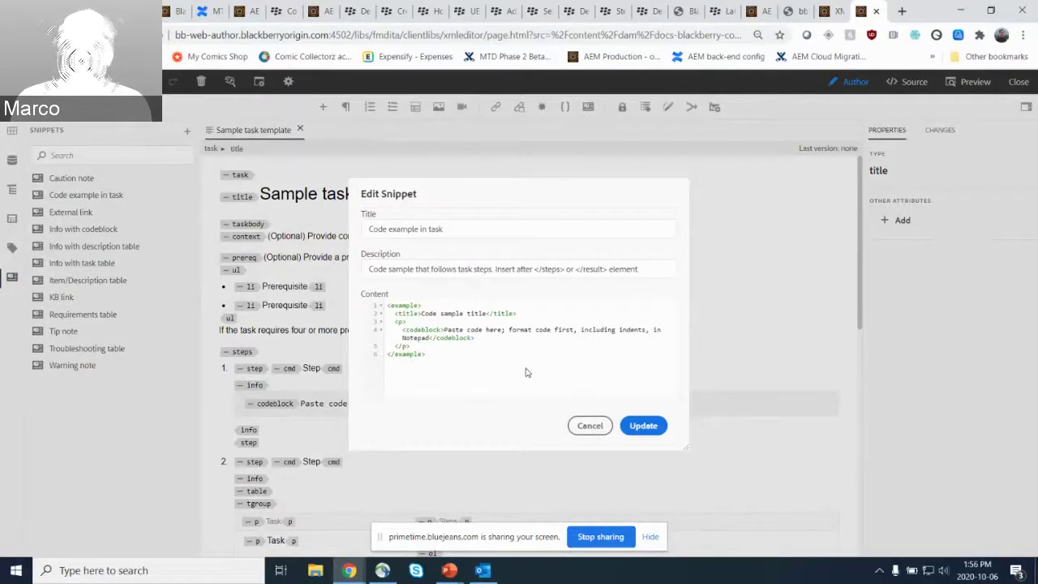
click(415, 305)
click(405, 313)
click(451, 337)
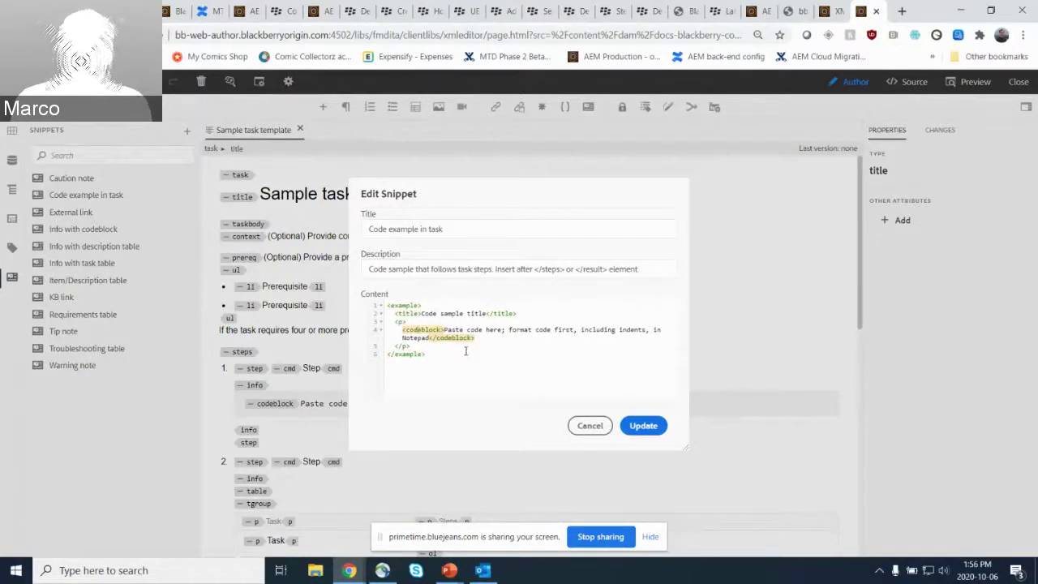
click(474, 313)
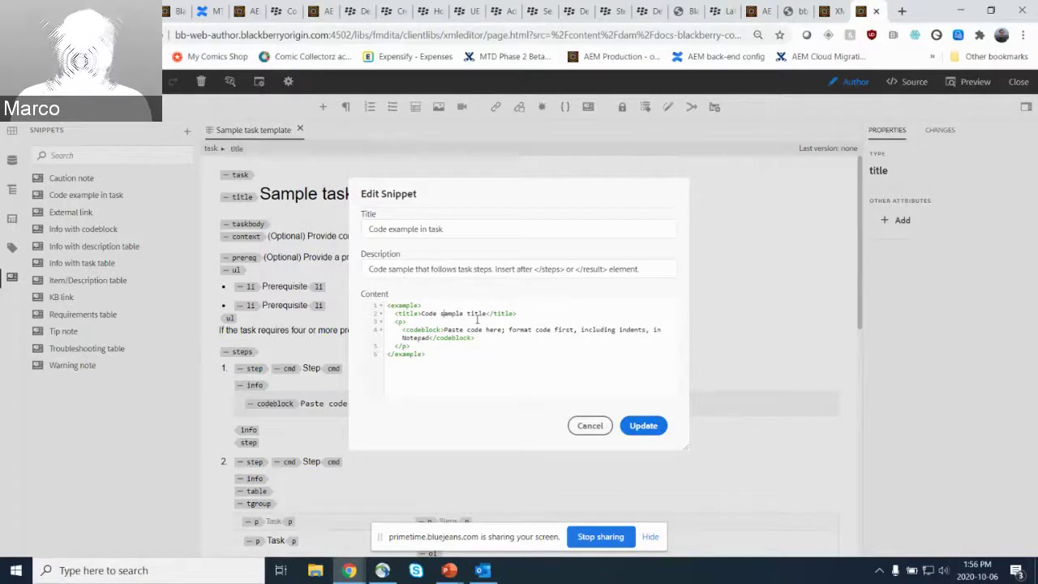
click(589, 425)
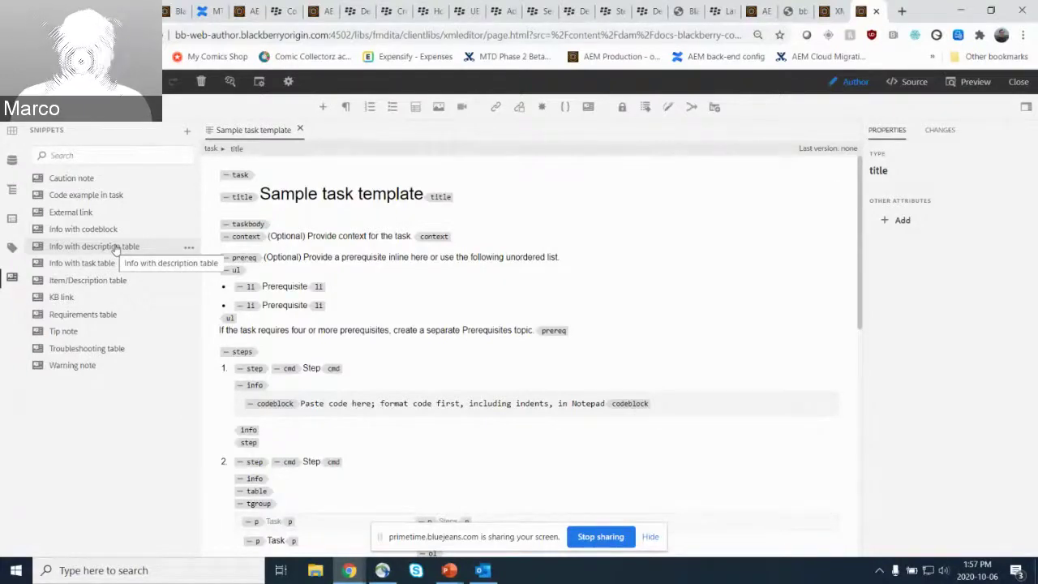
Replace the info element containing the codeblock in step 1 with the "Info with task table" snippet
click(256, 392)
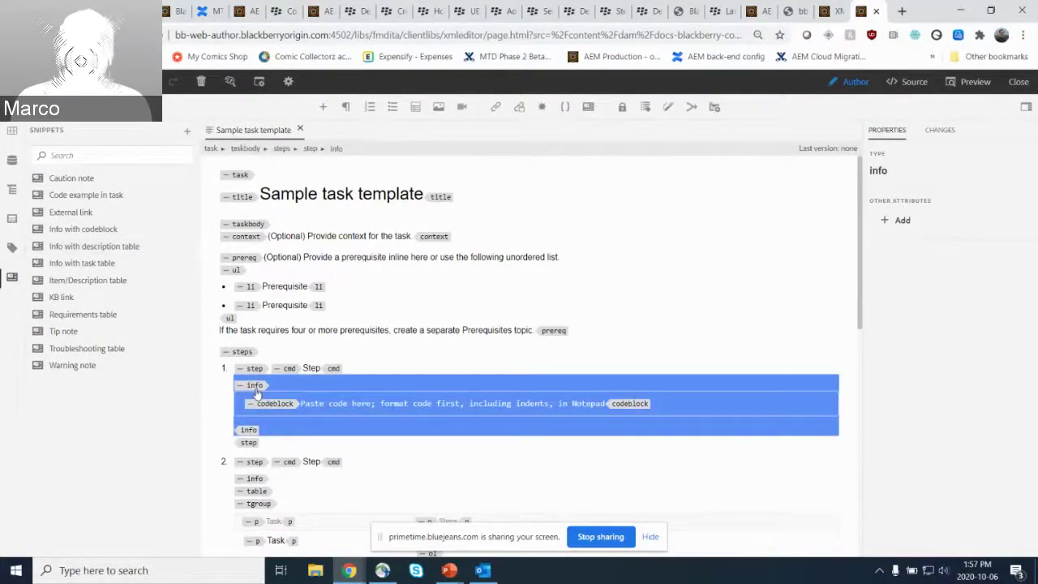
key(Delete)
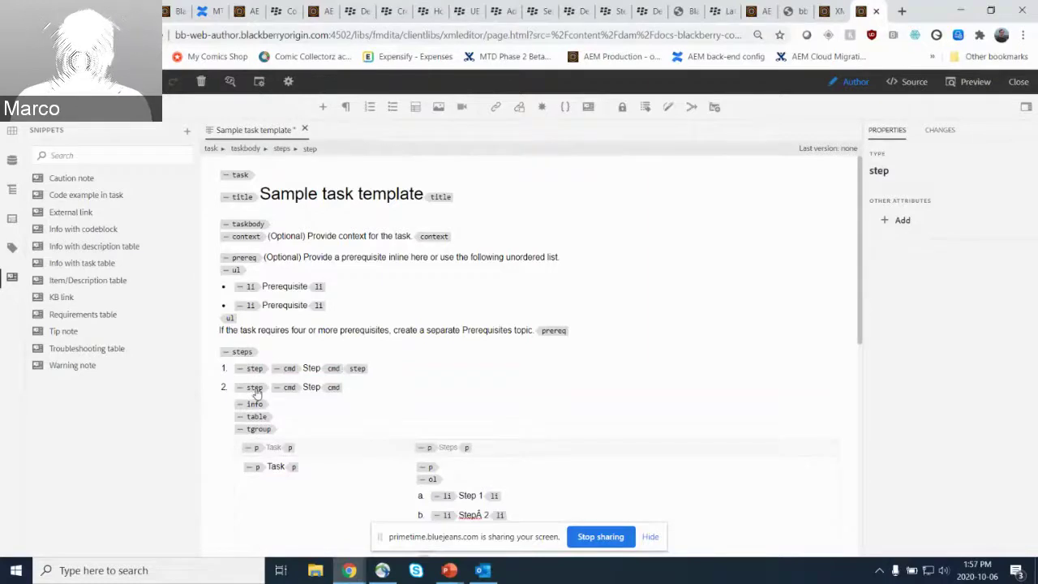
scroll(277, 330, down, 1)
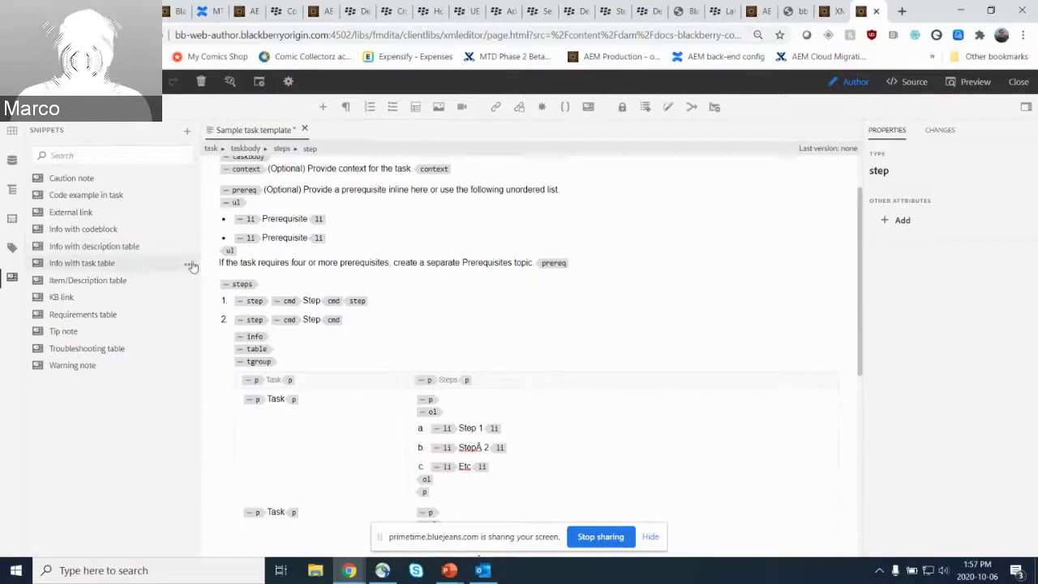
click(189, 262)
click(235, 333)
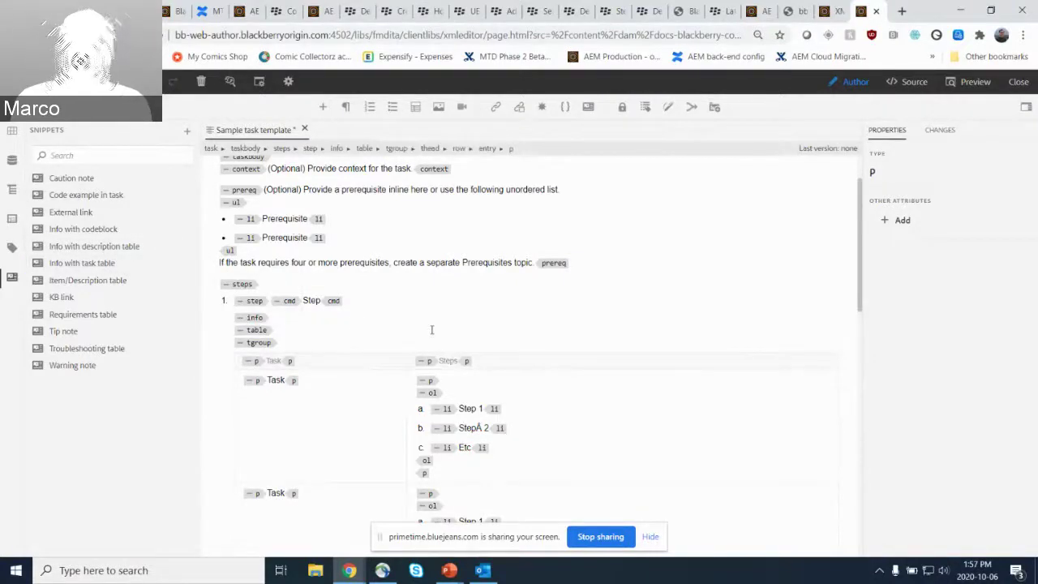
scroll(431, 329, down, 2)
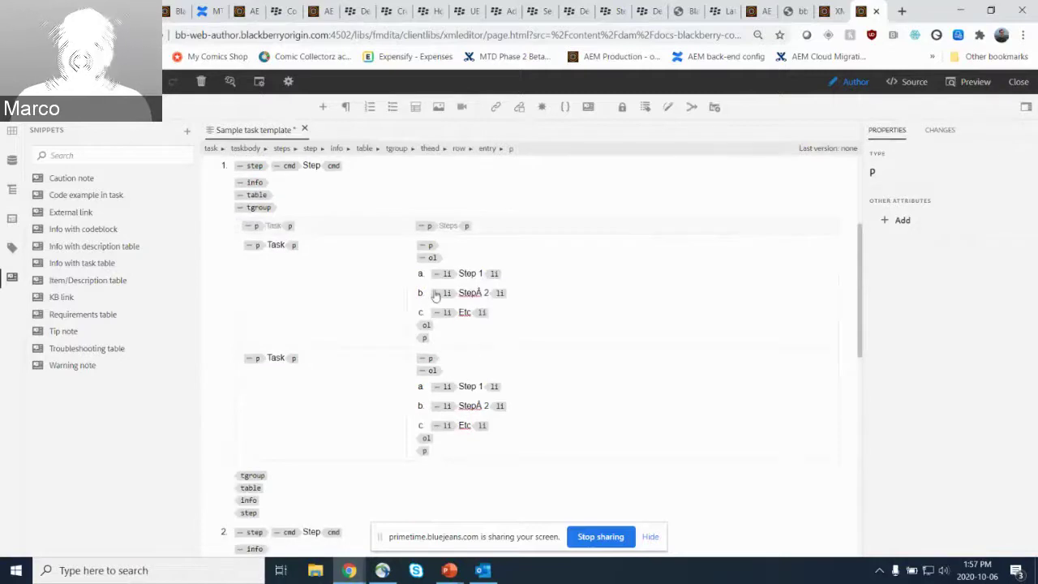
Replace the info element containing the task table in step 2 with the "Info with description table" snippet
scroll(444, 316, down, 4)
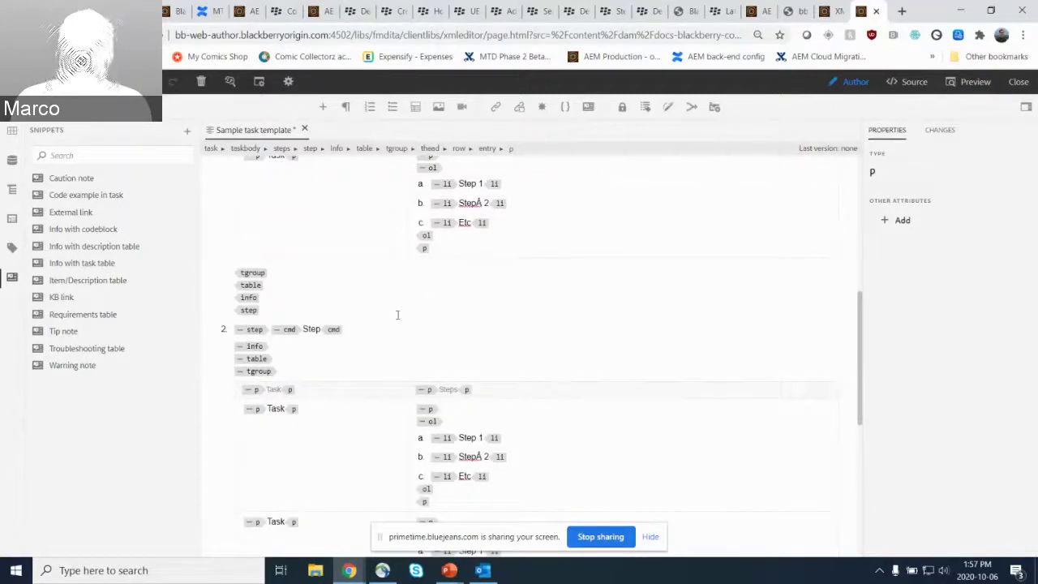
click(263, 281)
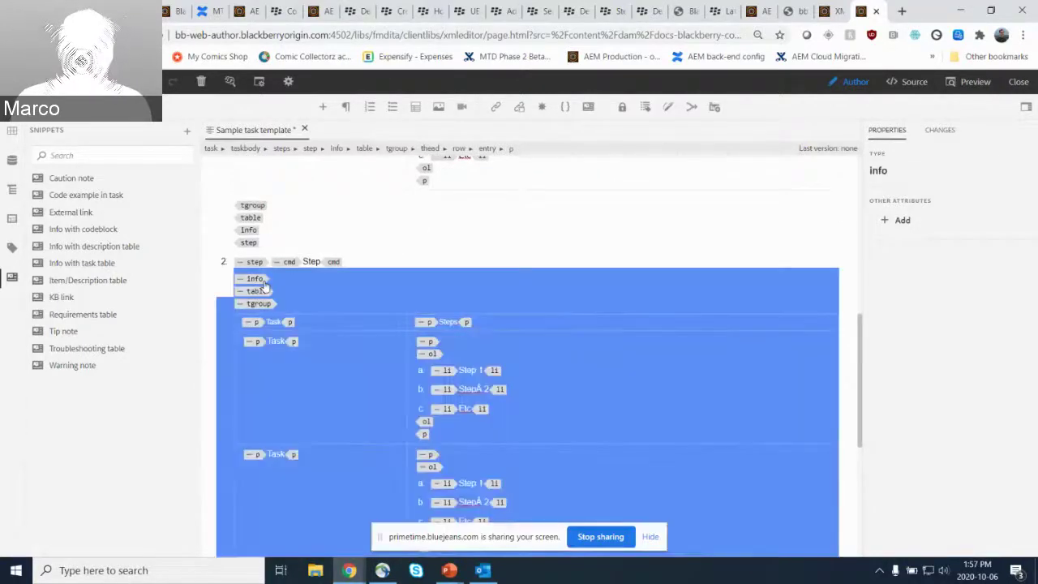
key(Delete)
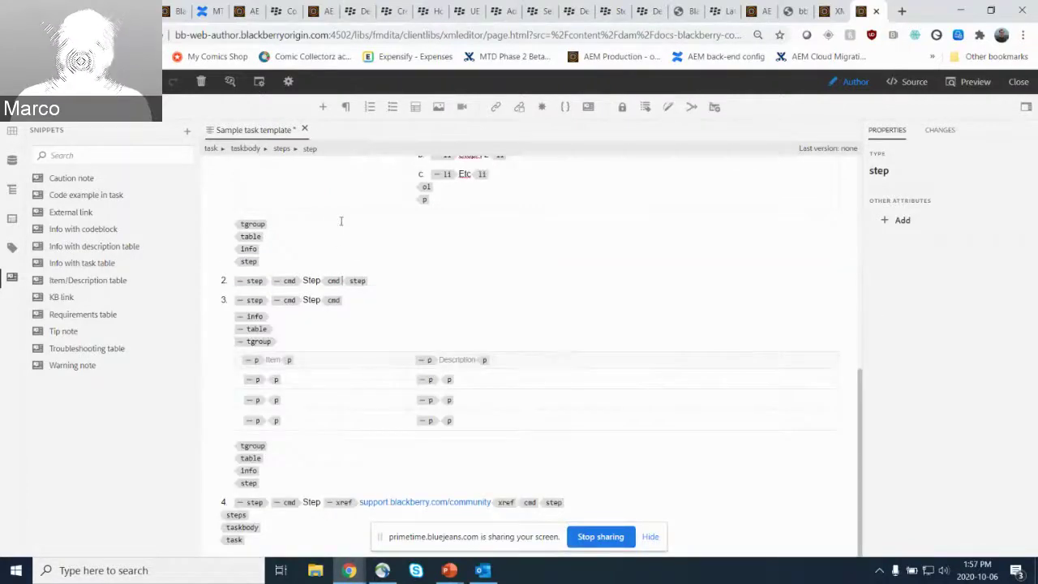
click(190, 250)
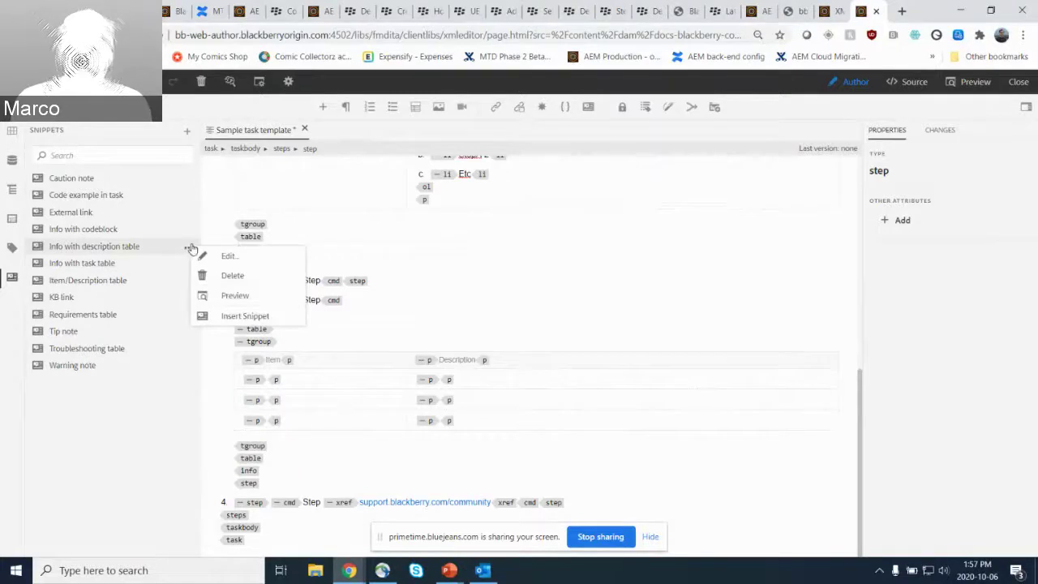
click(242, 321)
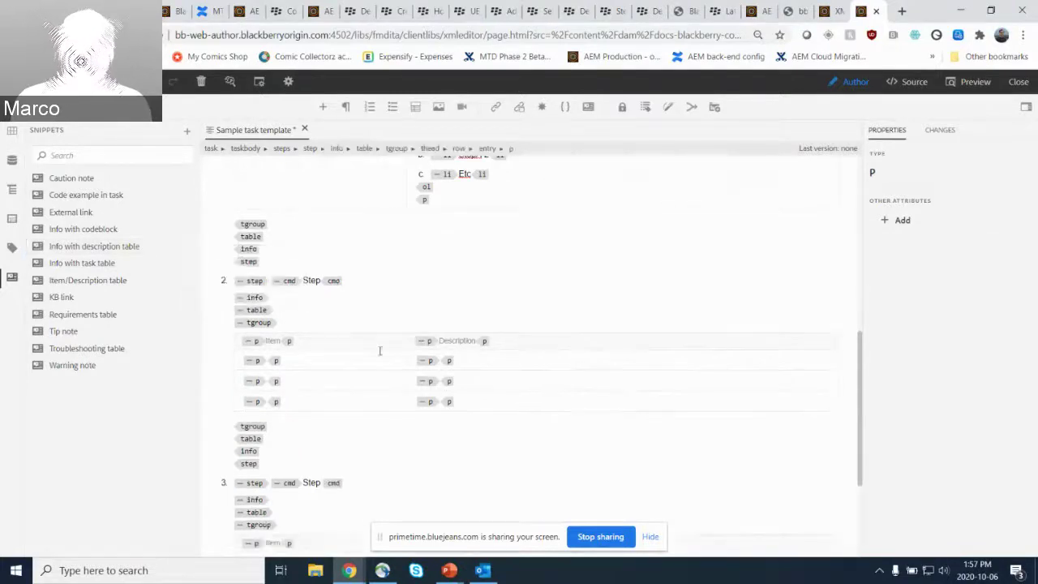
Replace the xref in step 4 with the "KB link" snippet and review the end of its link URL
scroll(350, 343, down, 3)
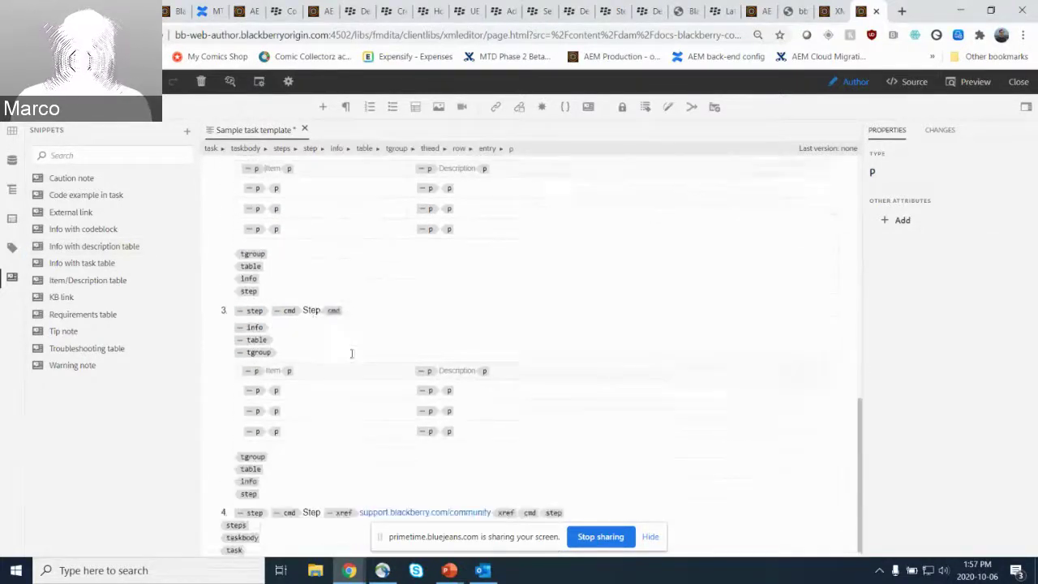
click(343, 502)
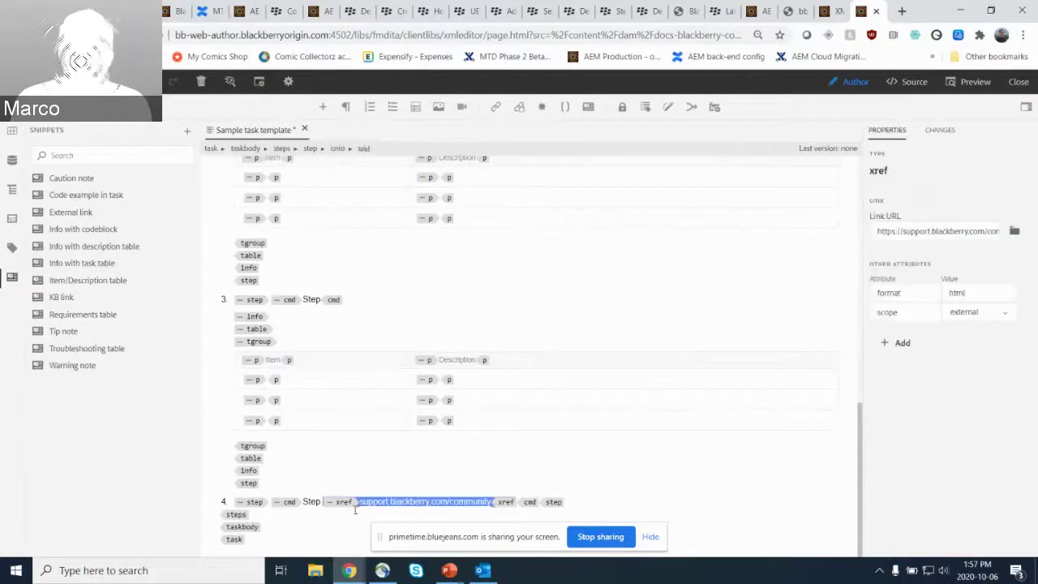
key(Delete)
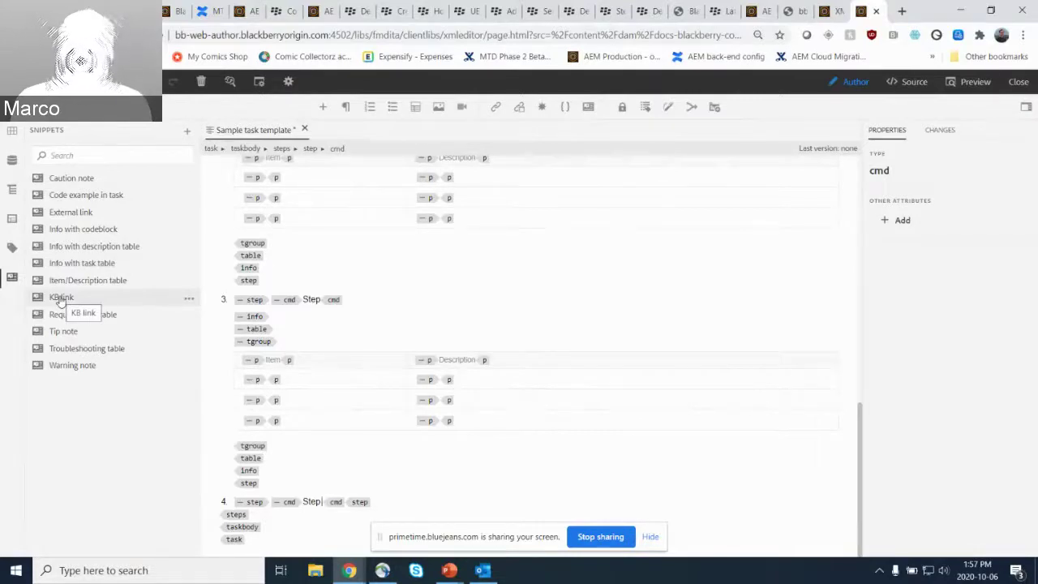
click(187, 299)
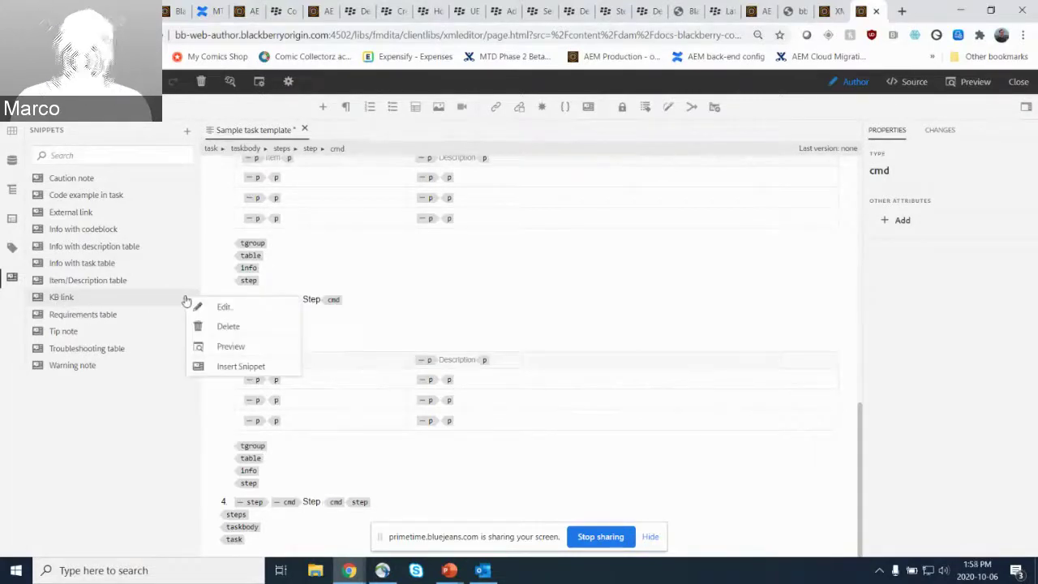
click(240, 366)
click(960, 231)
drag(1036, 233, 1036, 232)
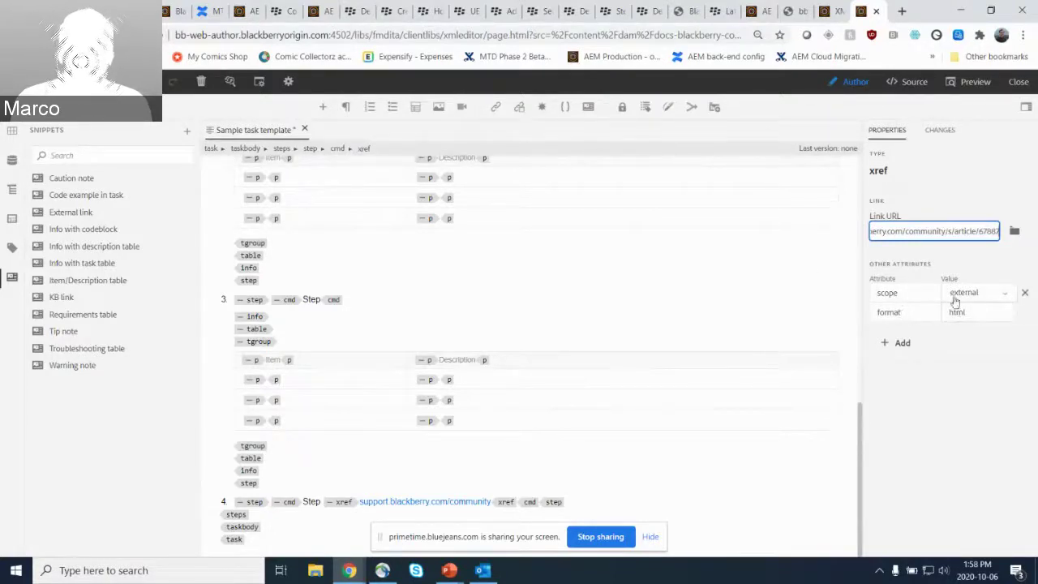
click(317, 503)
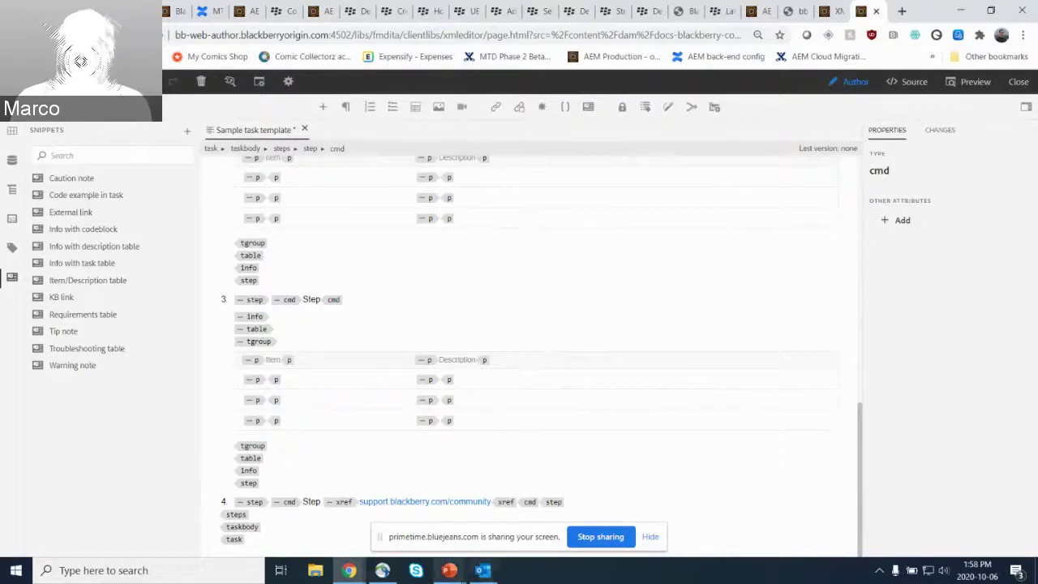
Switch to the PowerPoint slide show and advance to the closing "Thank You!" slide
mouse_move(449, 570)
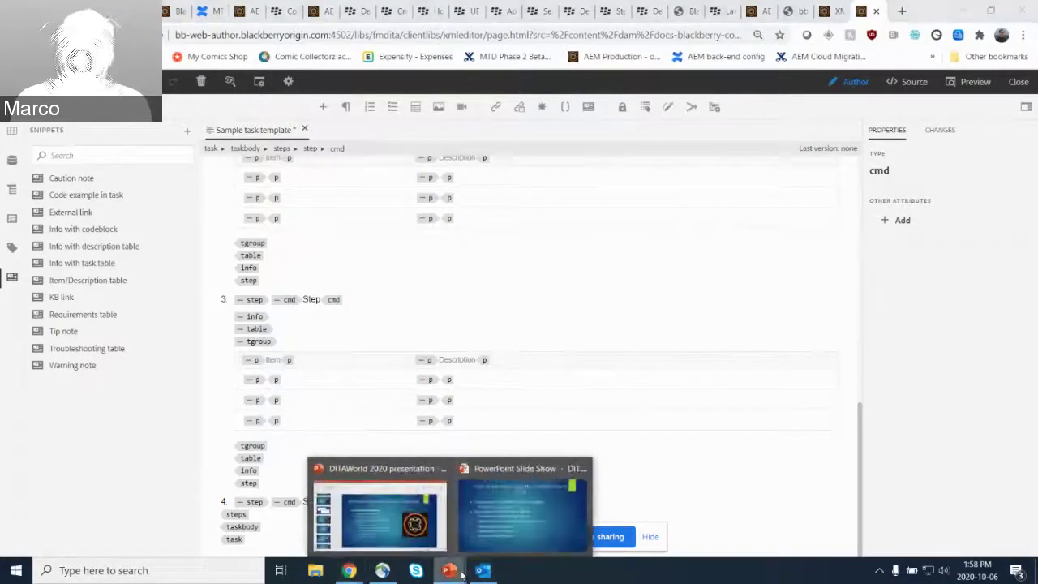
click(513, 525)
key(Right)
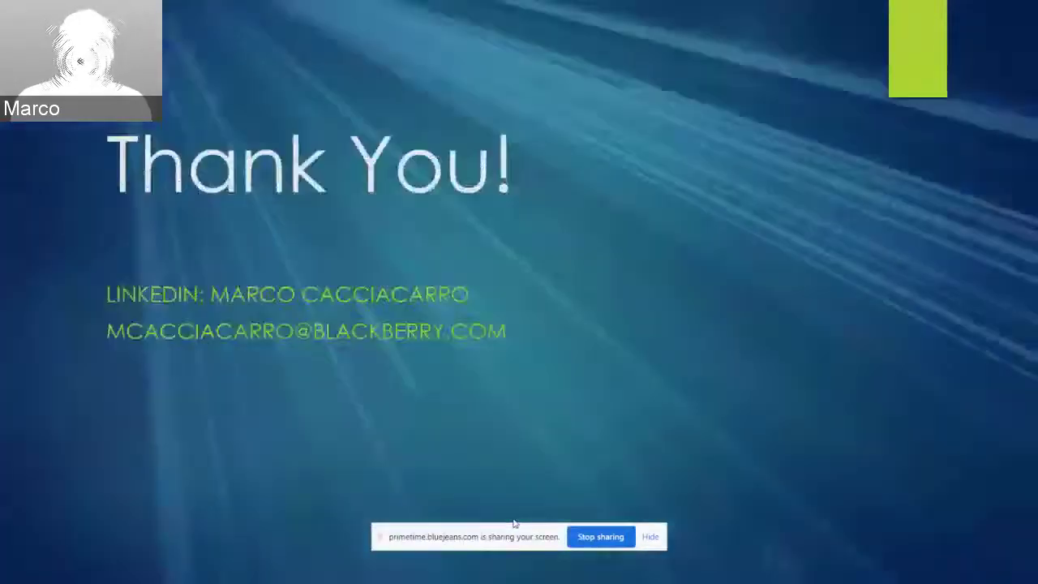